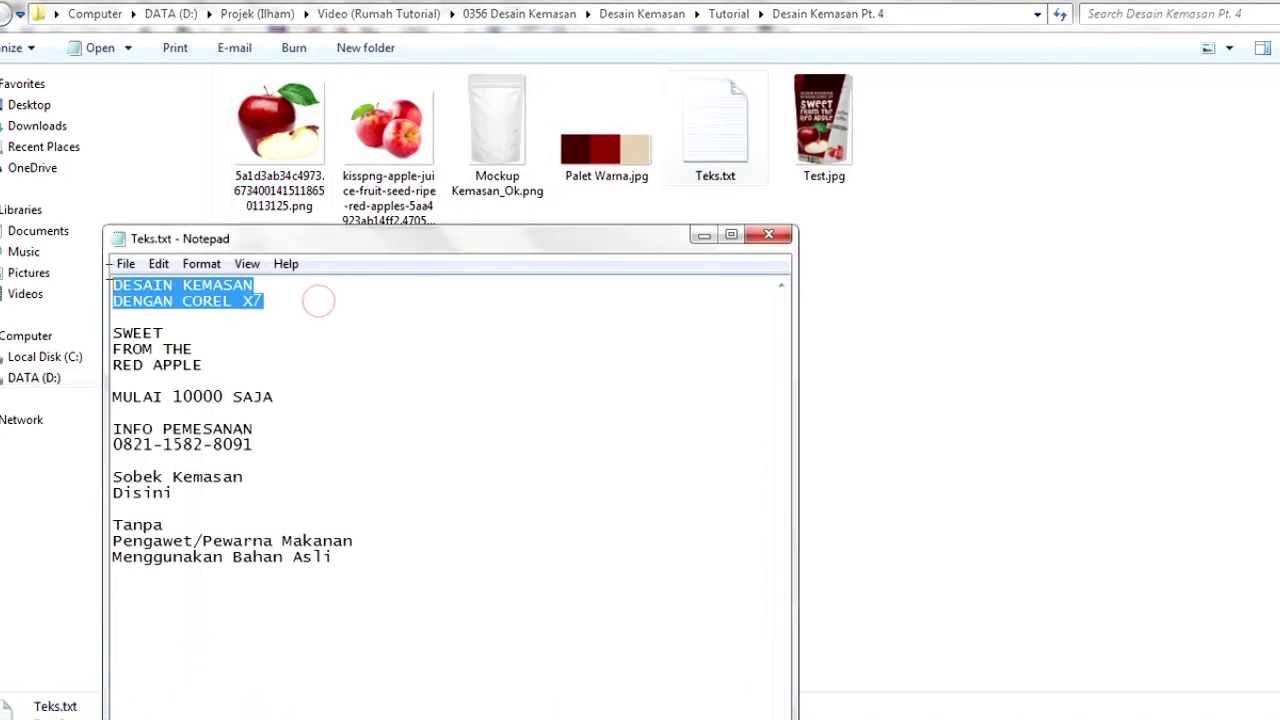
Copy the heading lines from Notepad, paste them onto the label and set them in Calibri.
right_click(160, 288)
left_click(165, 351)
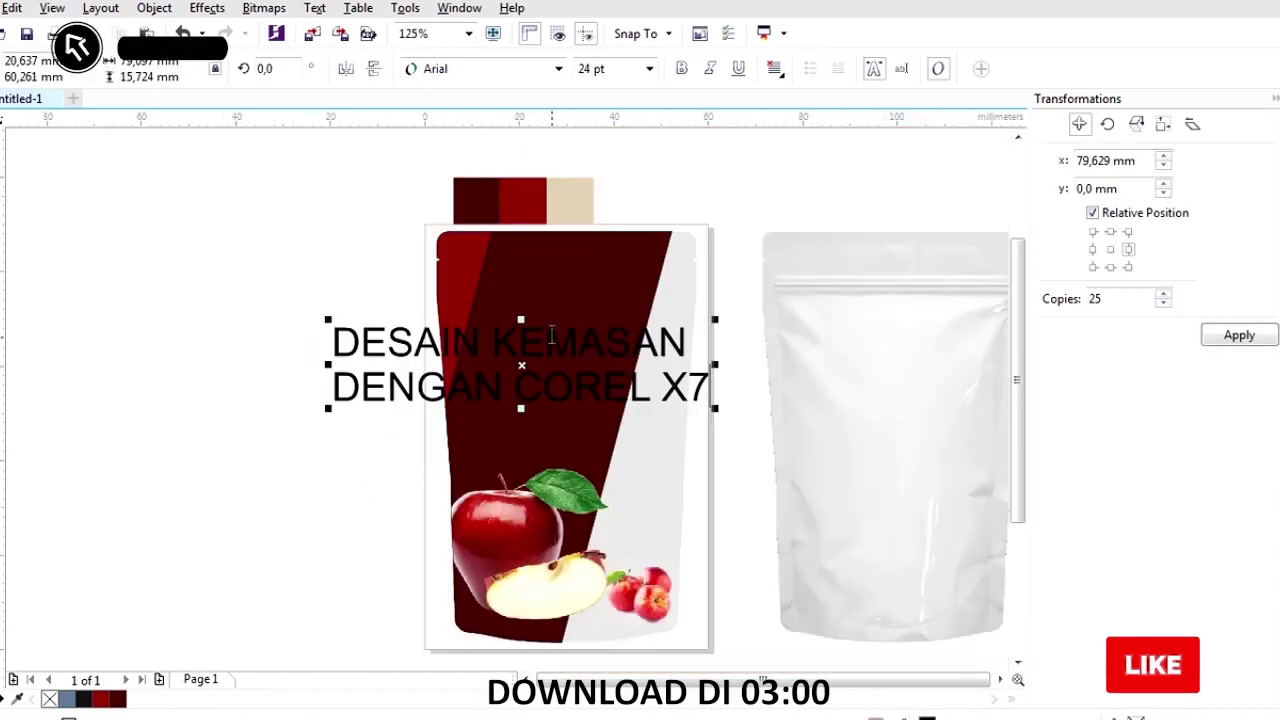
key("ctrl+a")
left_click(558, 68)
left_click(442, 143)
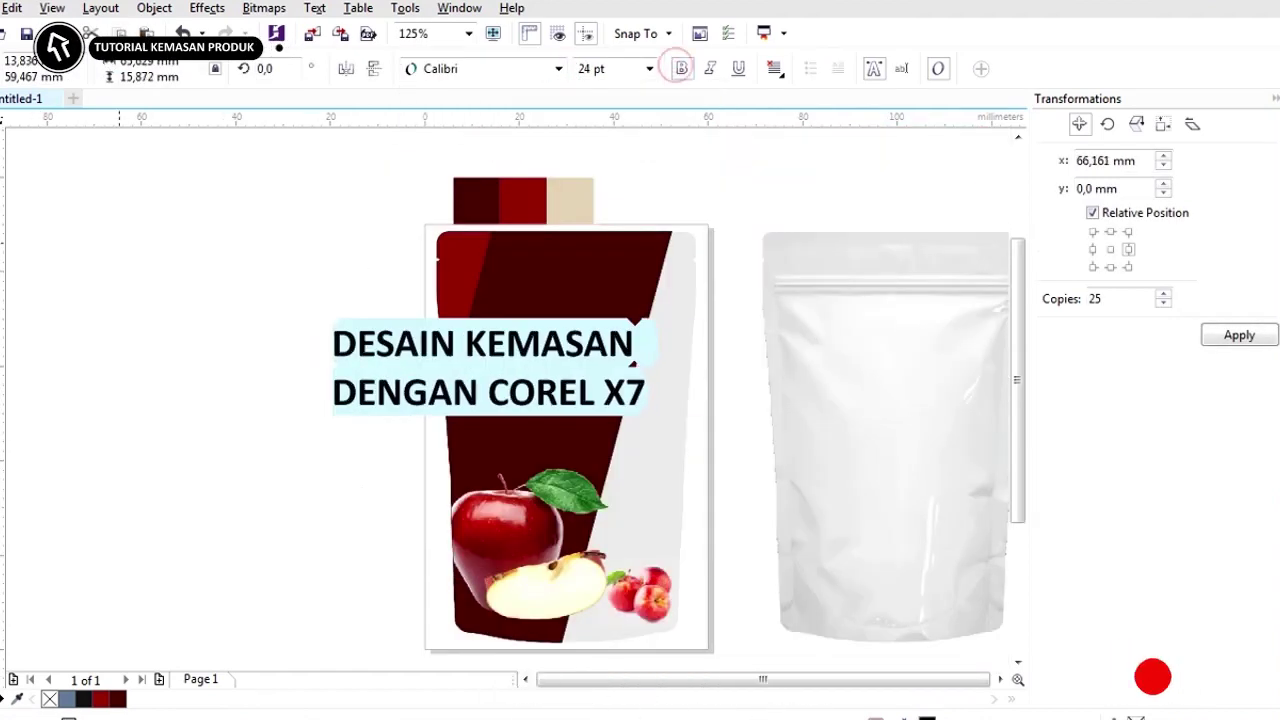
key("ctrl+space")
Set both DESAIN KEMASAN and DENGAN COREL X7 to 19 mm wide.
scroll(508, 402, "up", 2)
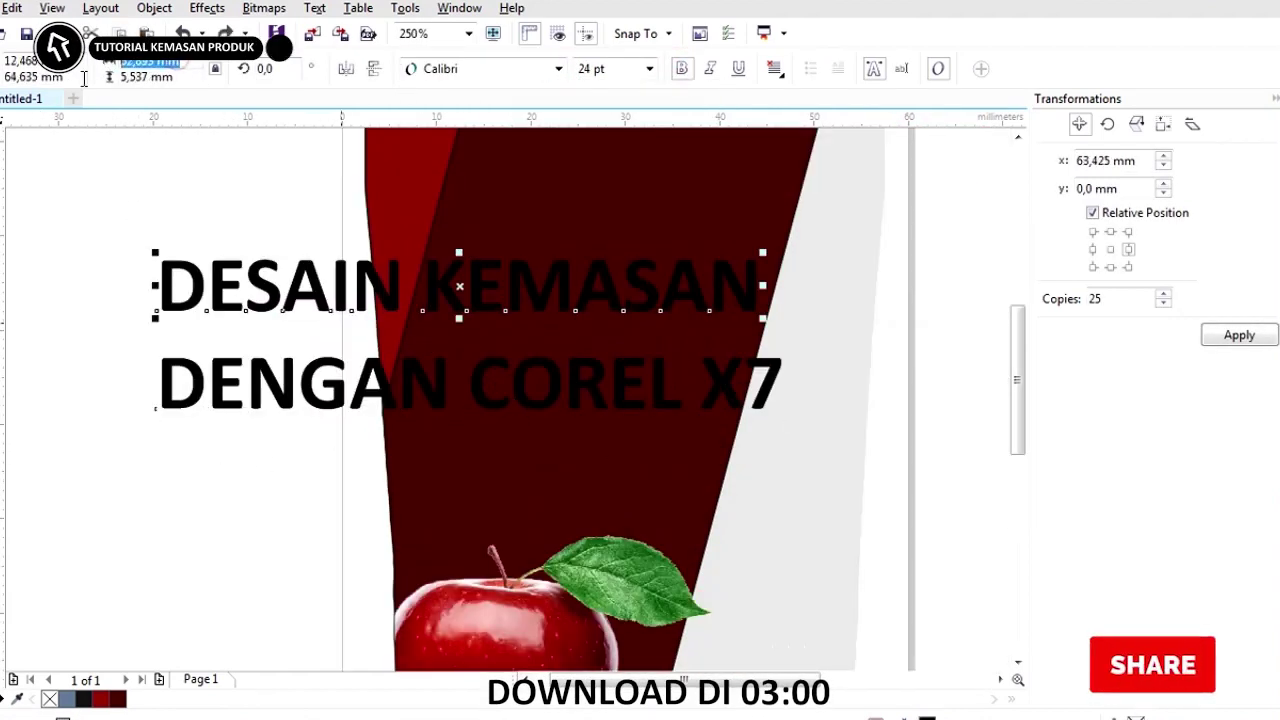
type("19")
key("Return")
left_click(403, 386)
left_click_drag(186, 62, 73, 76)
type("1")
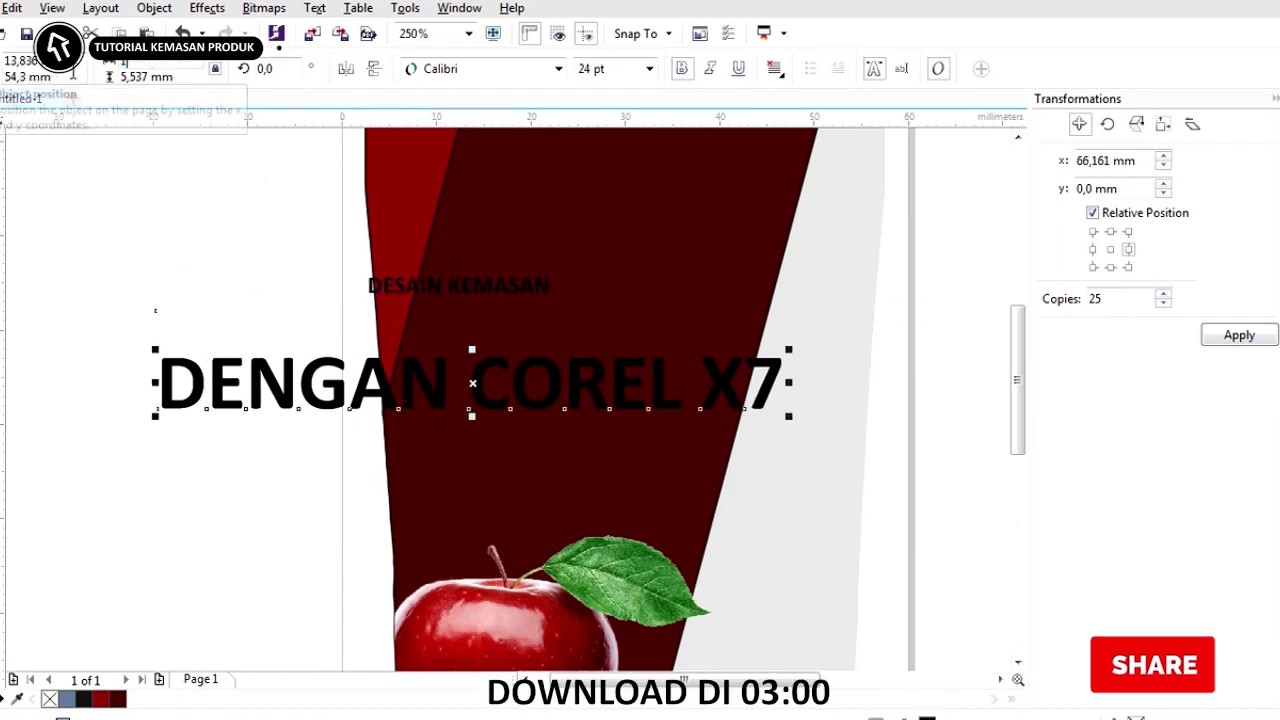
type("9")
key("Return")
Left-align the two heading lines and stack DENGAN COREL X7 under DESAIN KEMASAN.
scroll(404, 265, "up", 1)
left_click(449, 303, "shift")
key("l")
left_click(286, 346)
left_click_drag(448, 501, 457, 337)
scroll(480, 290, "up", 2)
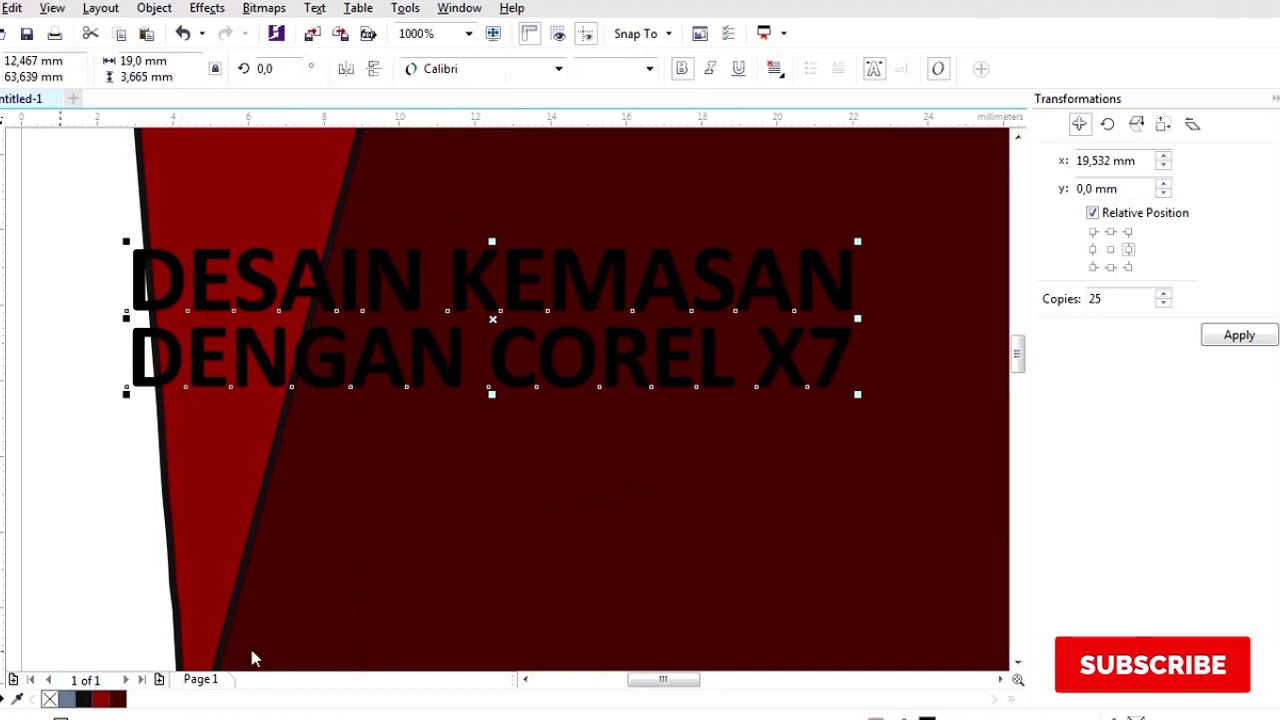
scroll(457, 311, "down", 3)
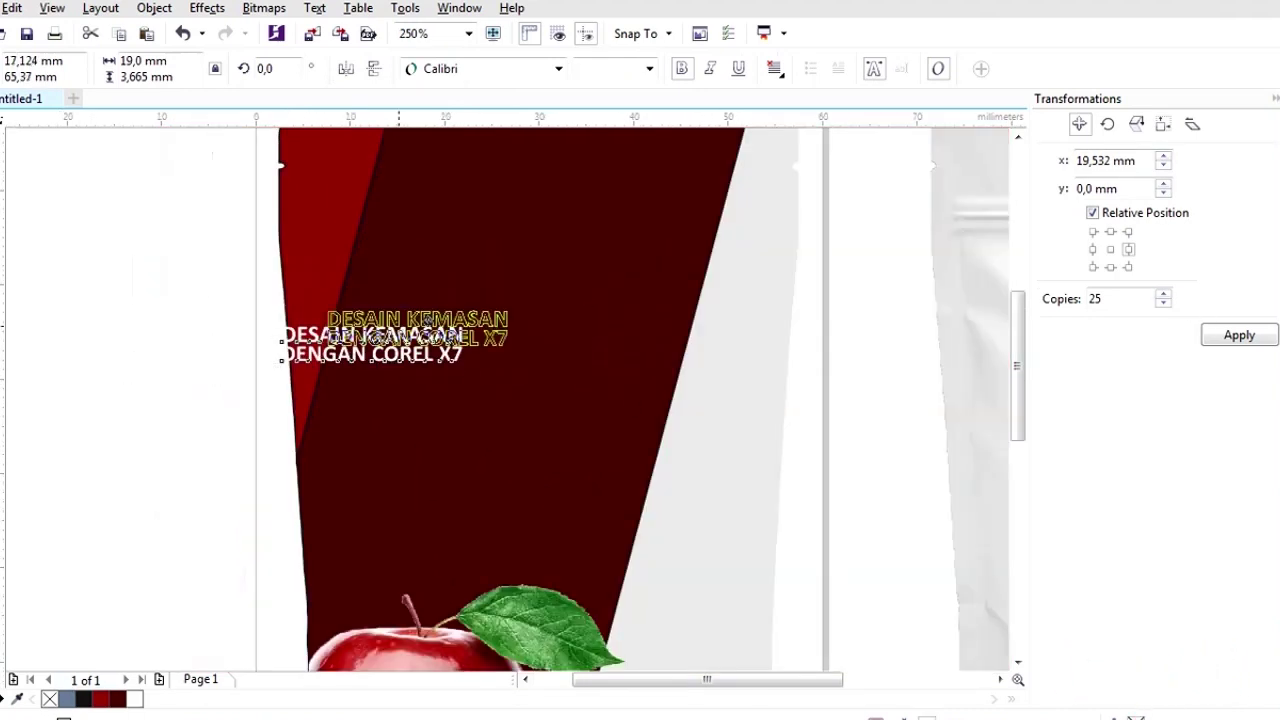
left_click(466, 323)
scroll(485, 334, "up", 2)
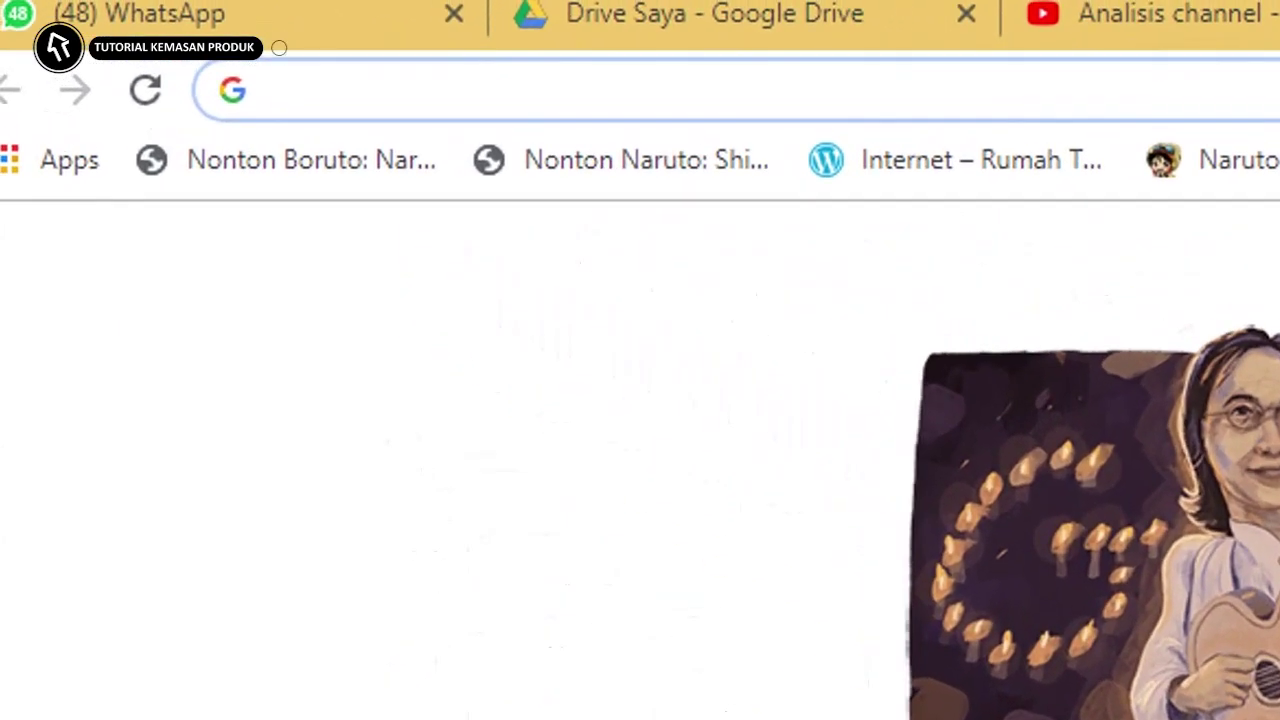
Open the gg.gg/rt631 link in Chrome, then return to the 0361 Desain Kemasan folder window.
left_click(430, 91)
type("http://gg.gg/rt631")
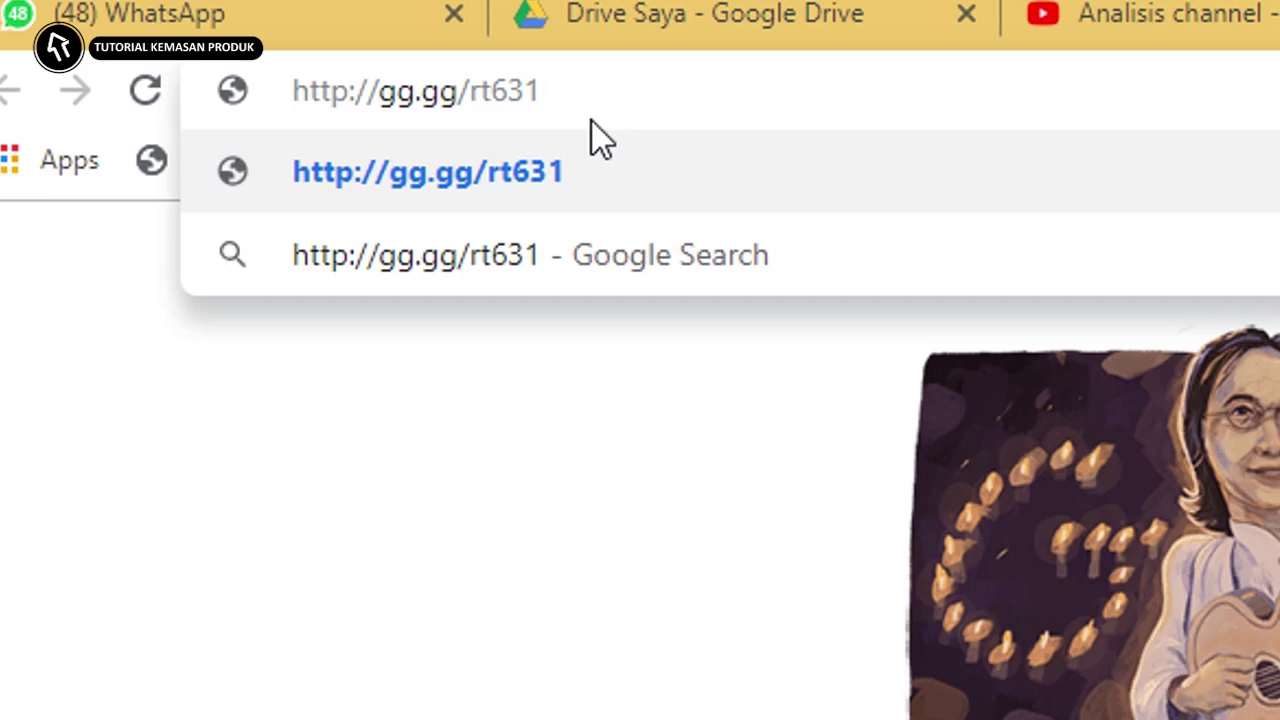
key("Down")
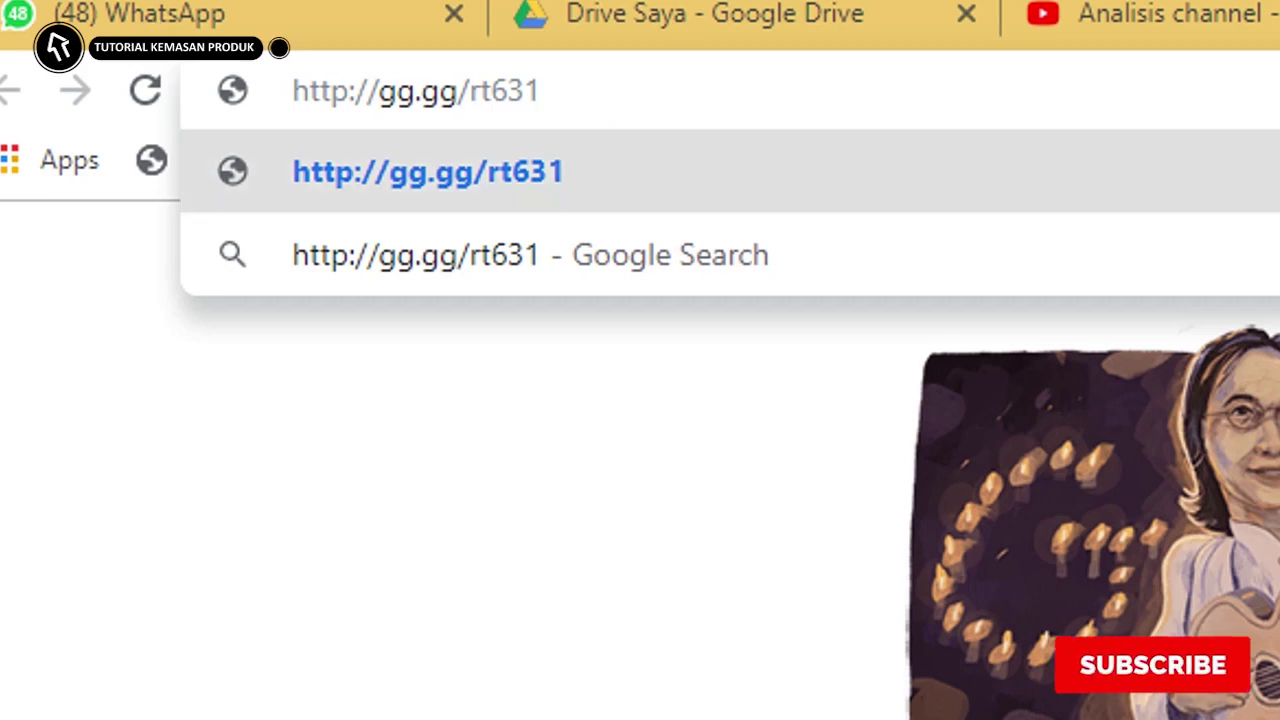
key("Return")
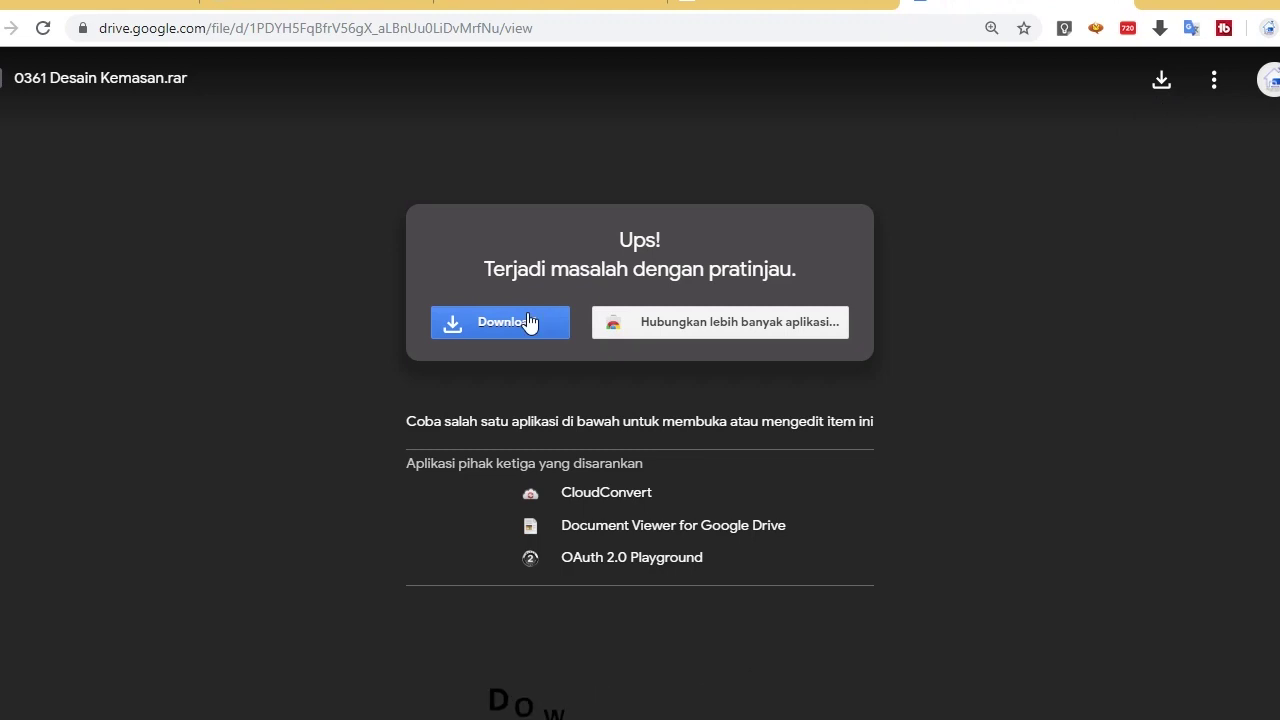
key("alt+Tab")
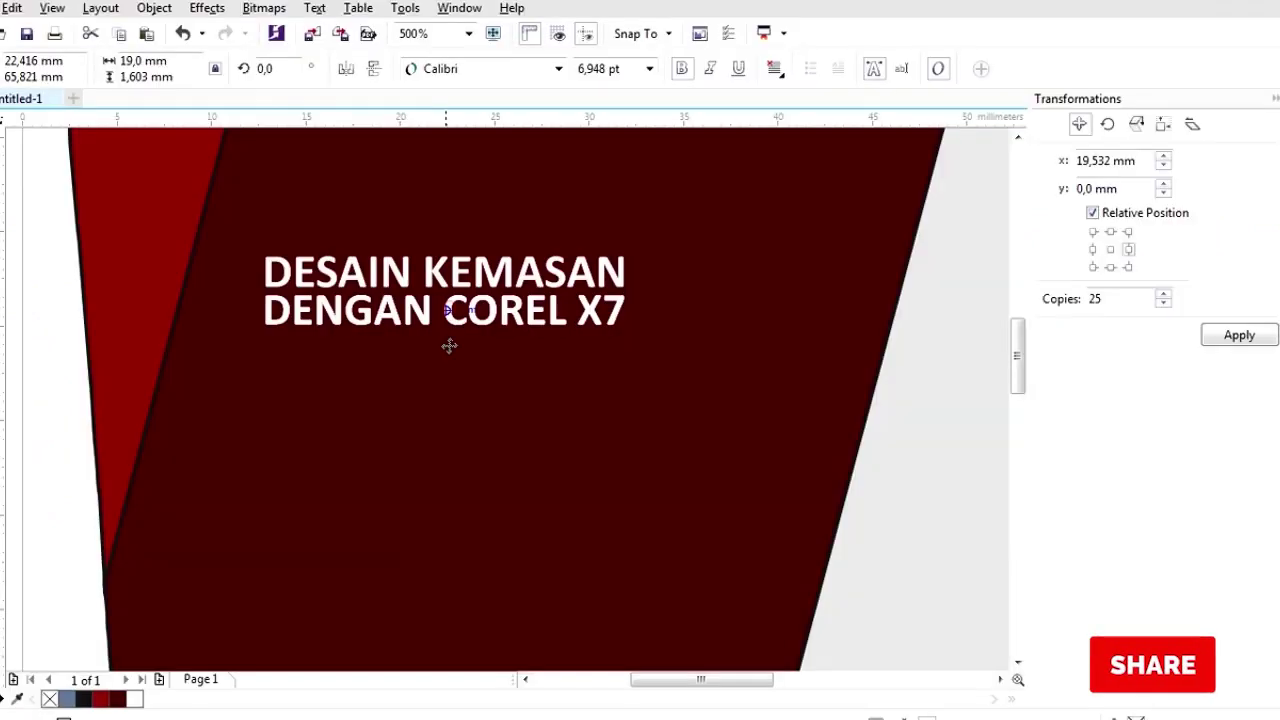
Duplicate the DENGAN COREL X7 line and replace its text with SWEET FROM THE RED APPLE.
left_click_drag(449, 337, 451, 366)
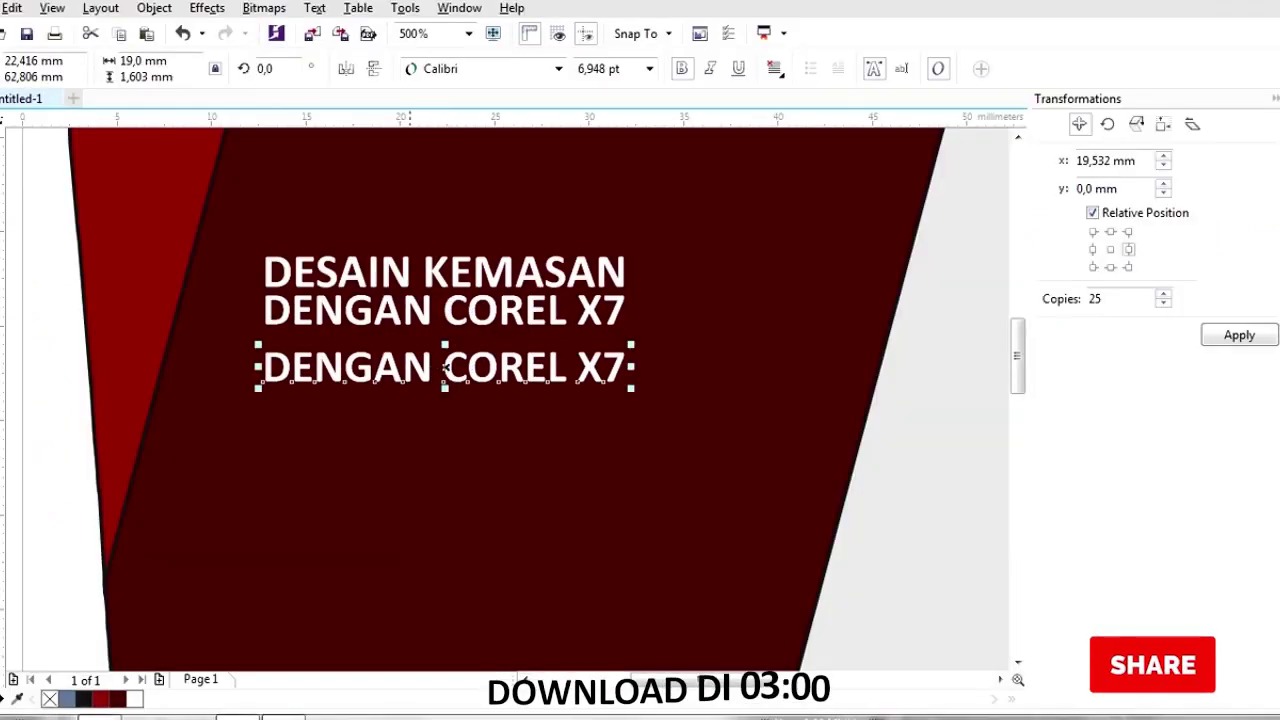
left_click(284, 718)
left_click(707, 238)
double_click(416, 366)
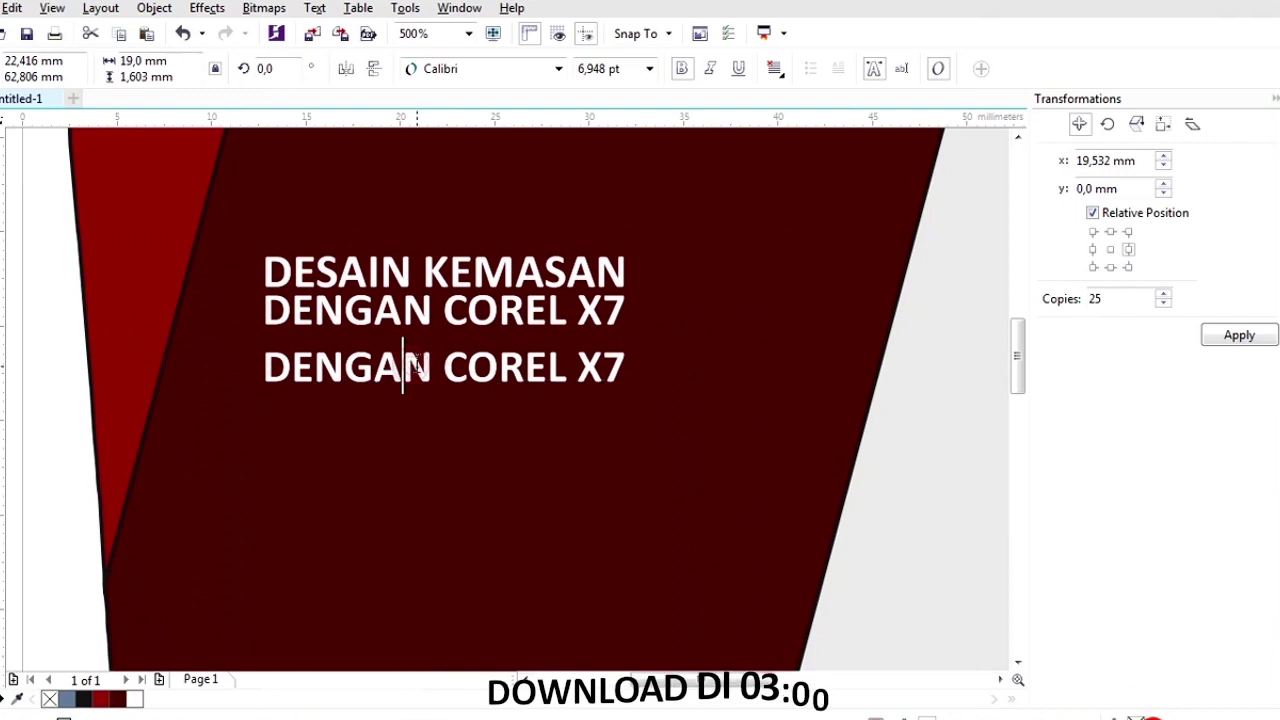
key("ctrl+a")
key("ctrl+v")
key("ctrl+space")
left_click_drag(371, 433, 370, 473)
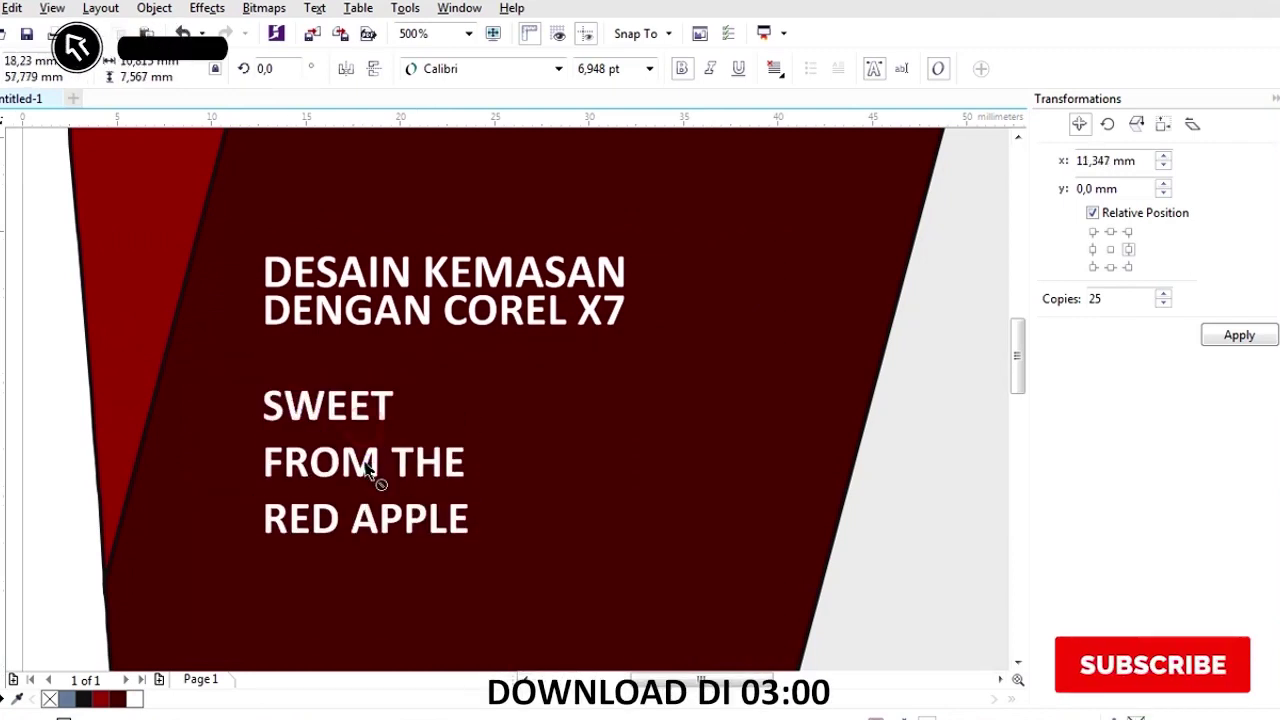
Make the tagline 19 mm wide, left-align it with the heading and nudge it lower.
left_click_drag(180, 62, 100, 76)
type("19")
key("Return")
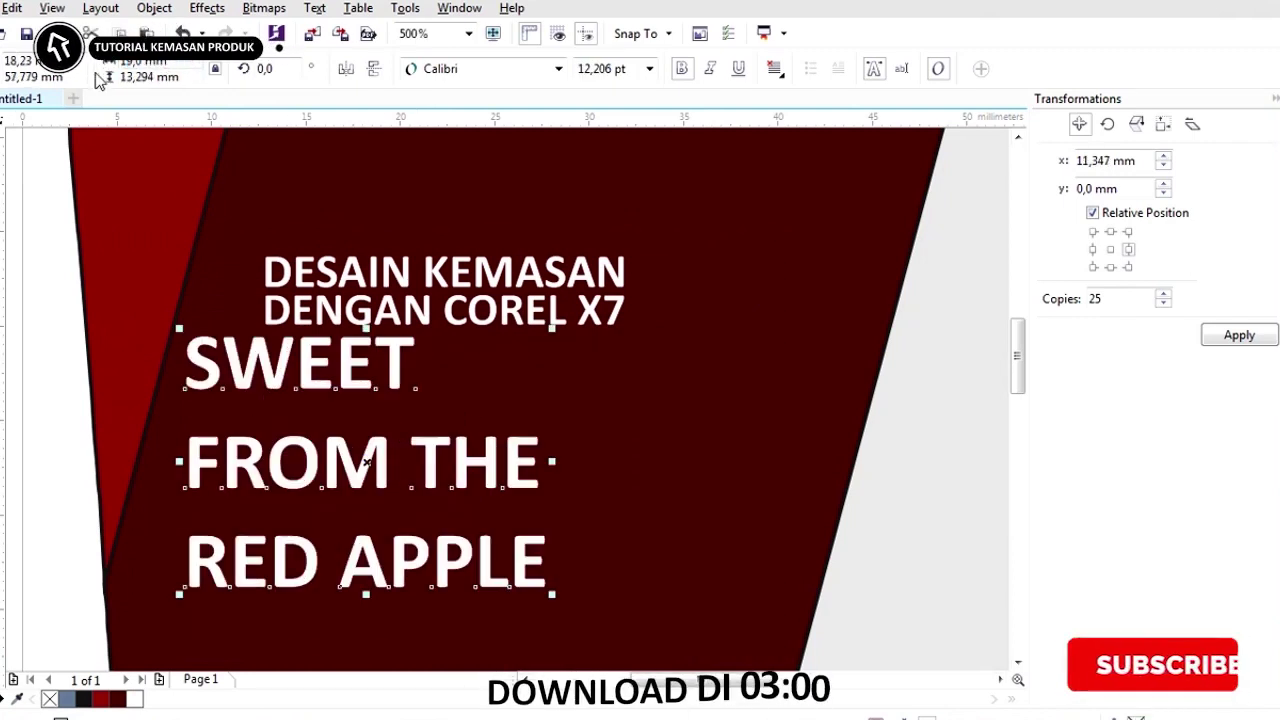
left_click(423, 313, "shift")
key("l")
scroll(423, 316, "down", 1)
left_click(91, 346)
scroll(381, 369, "up", 1)
left_click(393, 326)
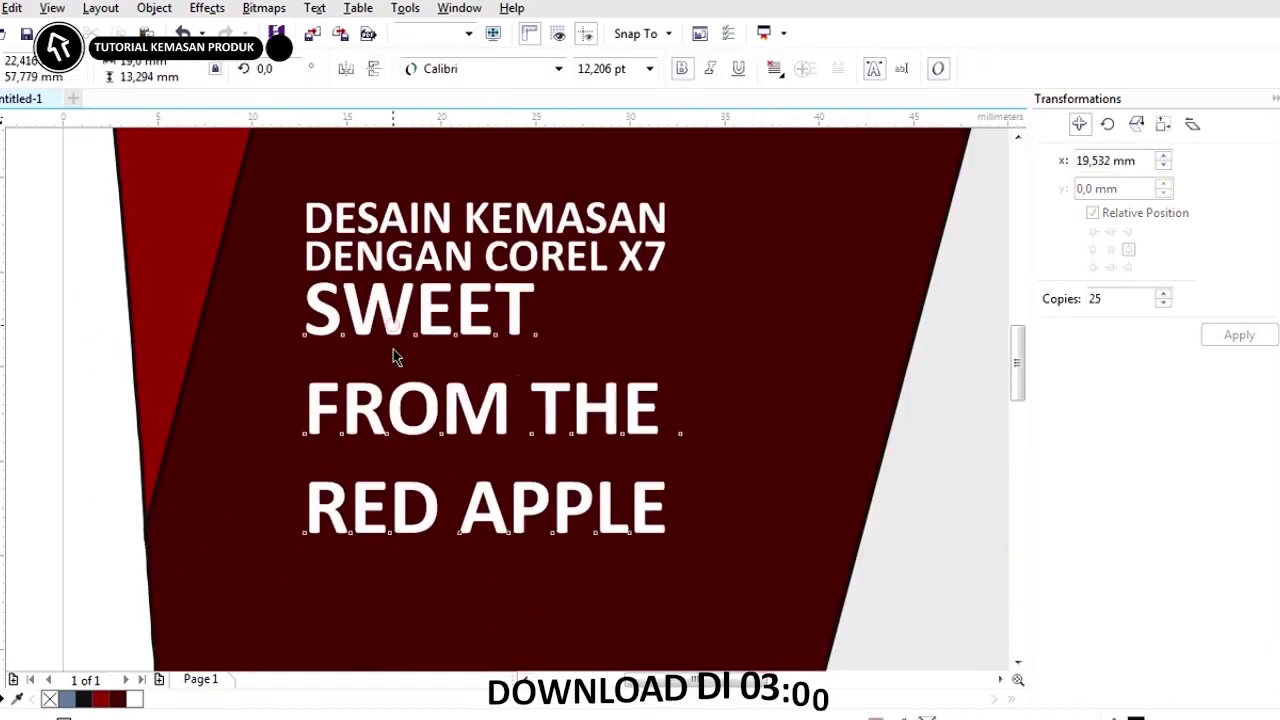
left_click_drag(393, 326, 393, 349)
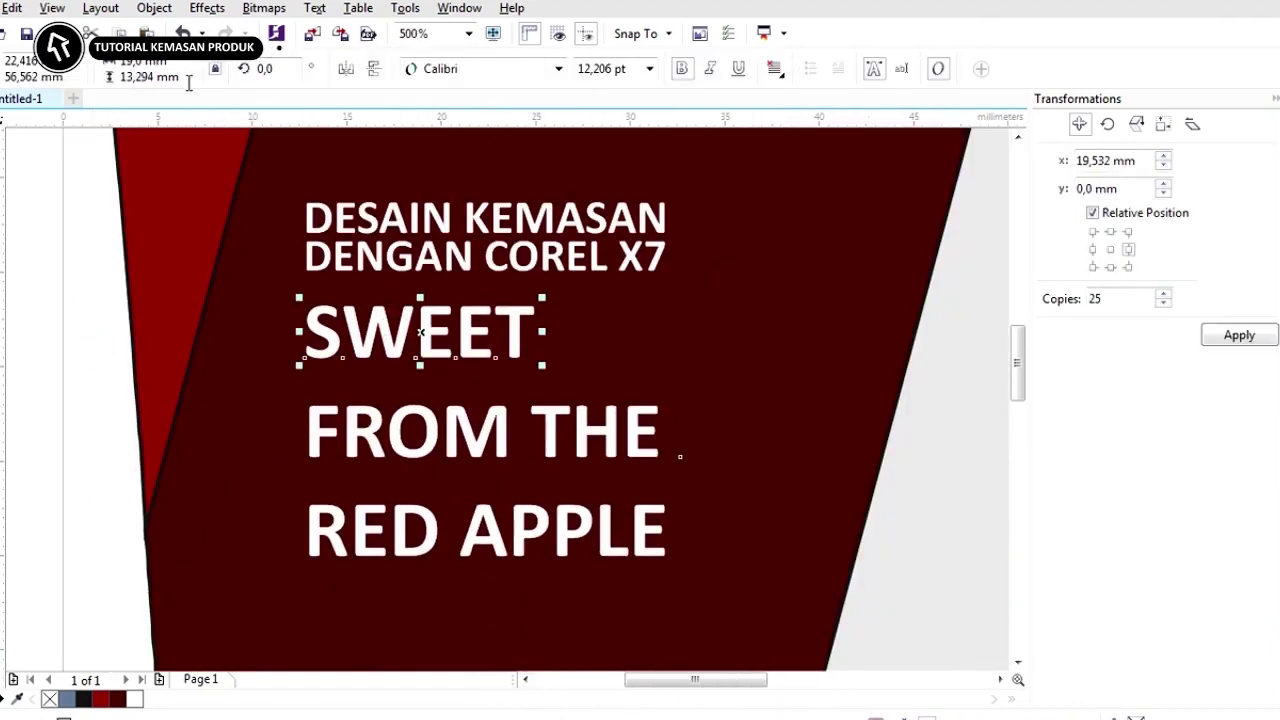
left_click(84, 360)
Set SWEET to 19 mm, centre it over FROM THE, and nudge RED APPLE up.
left_click(358, 338)
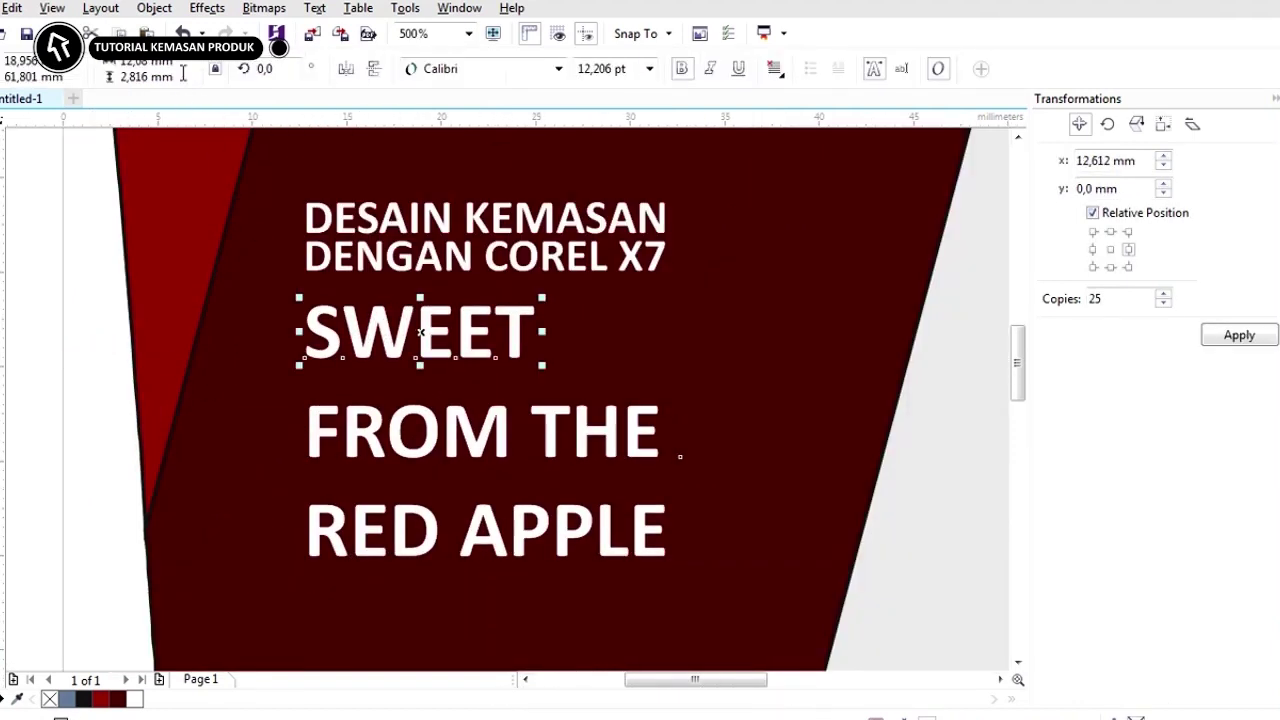
type("19")
key("Return")
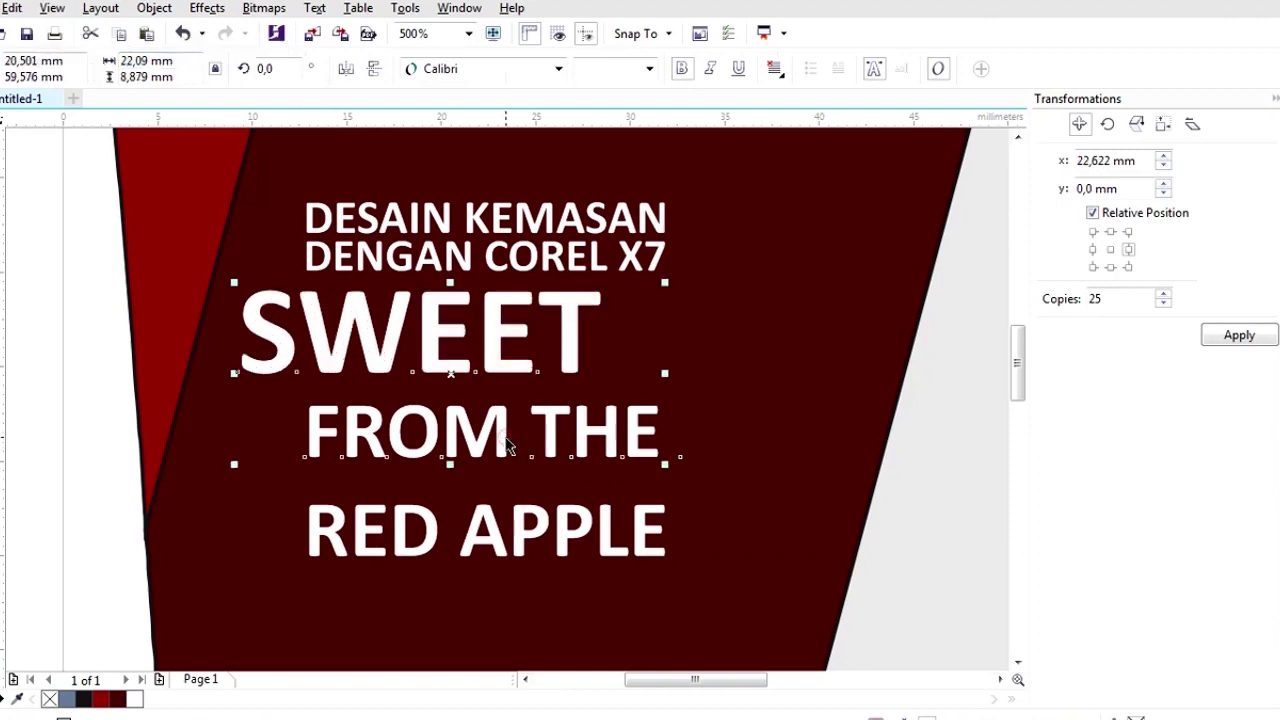
key("c")
left_click(401, 512)
scroll(397, 512, "up", 1)
left_click(397, 543)
key("Up")
key("Up")
key("Up")
key("Up")
key("Up")
key("Up")
key("Up")
key("Up")
key("Up")
key("Up")
key("Up")
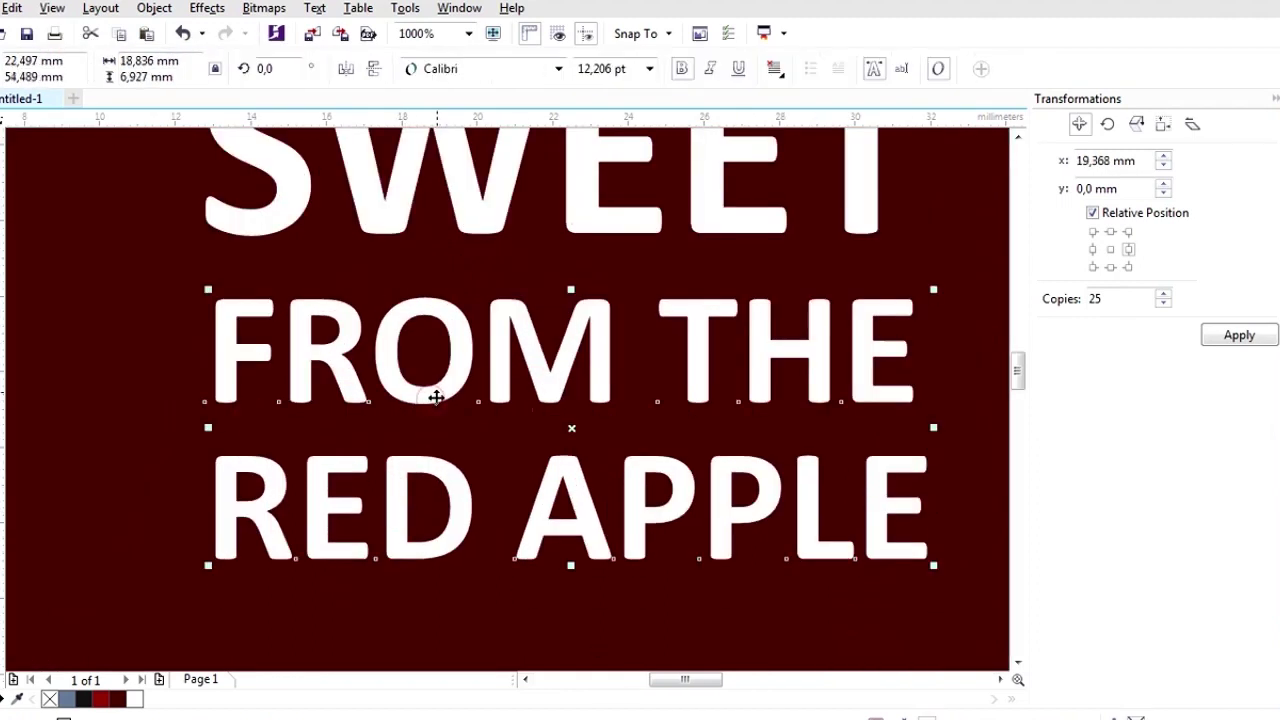
scroll(425, 442, "down", 2)
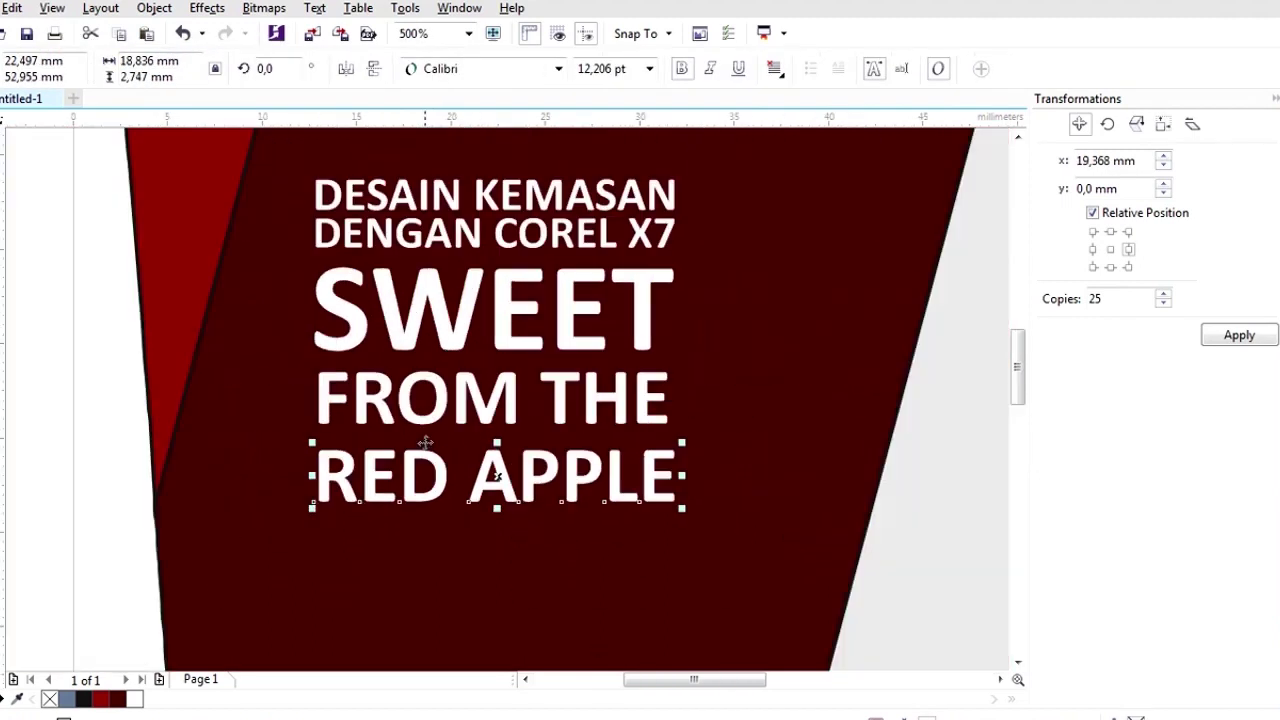
Change the tagline font to Cheri.
left_click(558, 68)
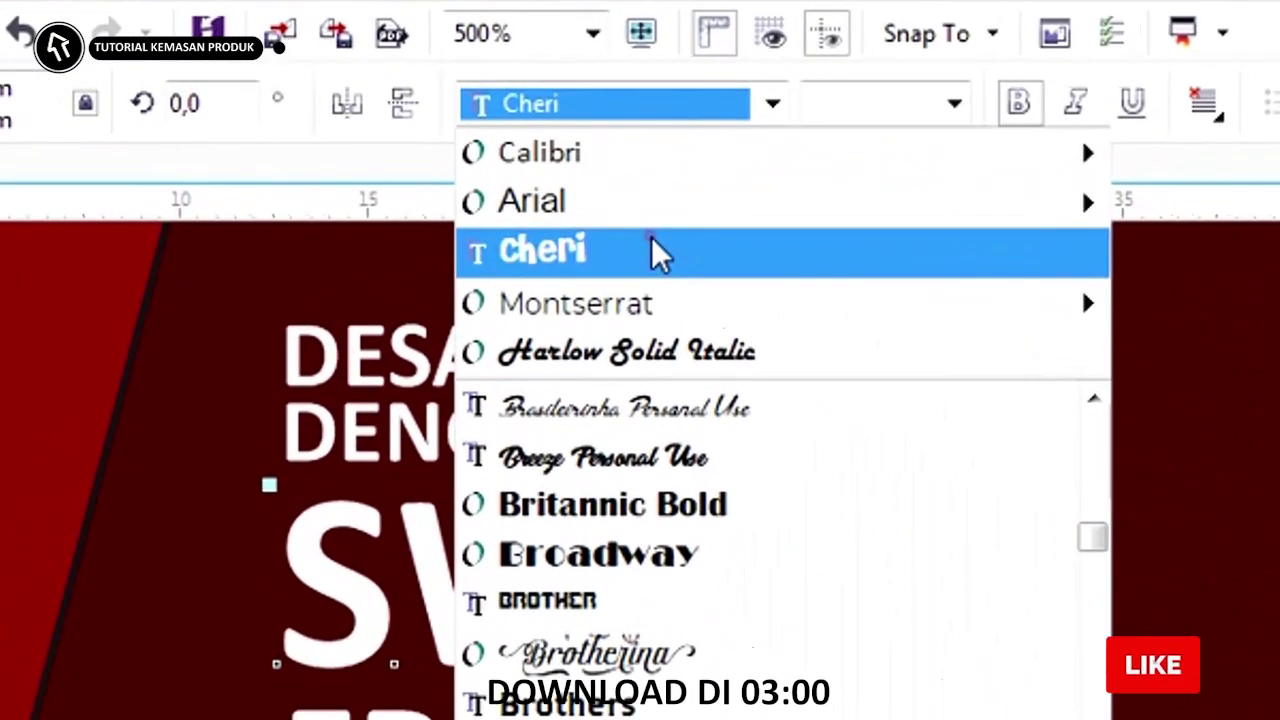
left_click(651, 237)
scroll(530, 470, "down", 2)
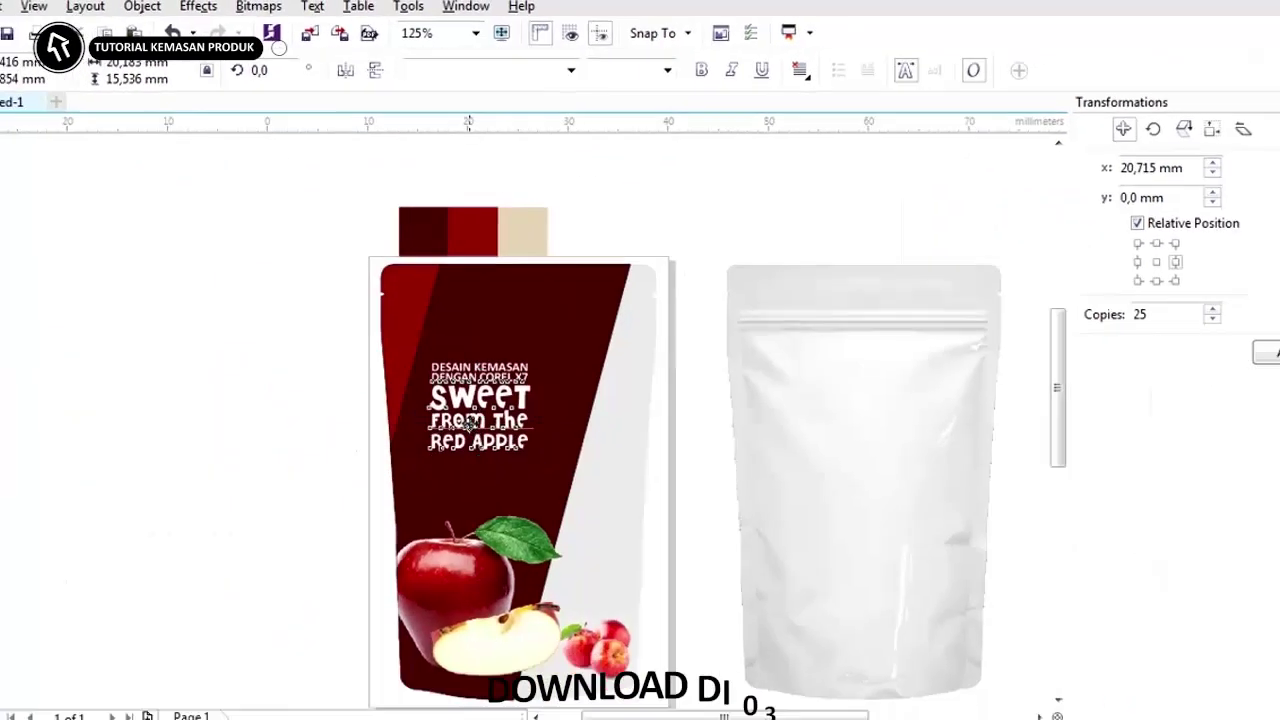
scroll(452, 395, "up", 1)
left_click(213, 349)
scroll(460, 357, "up", 1)
Enlarge the title block about 1.7 times, move it left and up, then shrink it slightly.
left_click(462, 357)
left_click(462, 431, "shift")
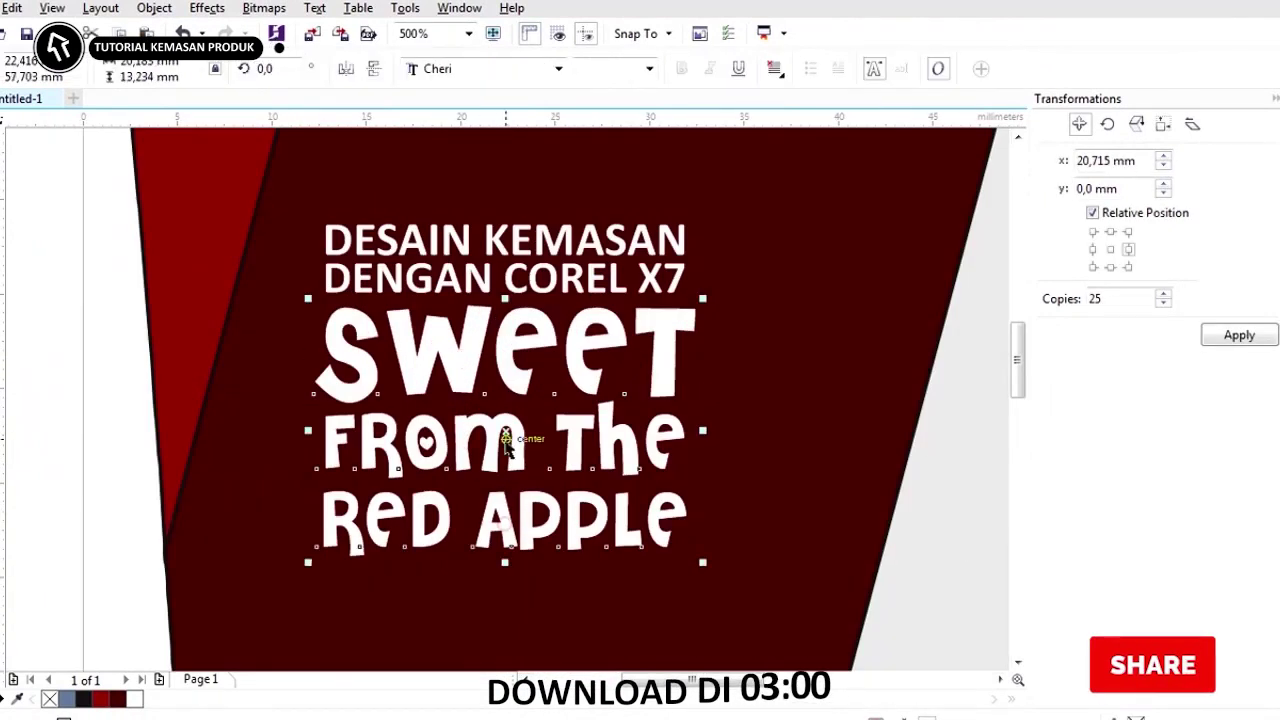
scroll(530, 495, "down", 2)
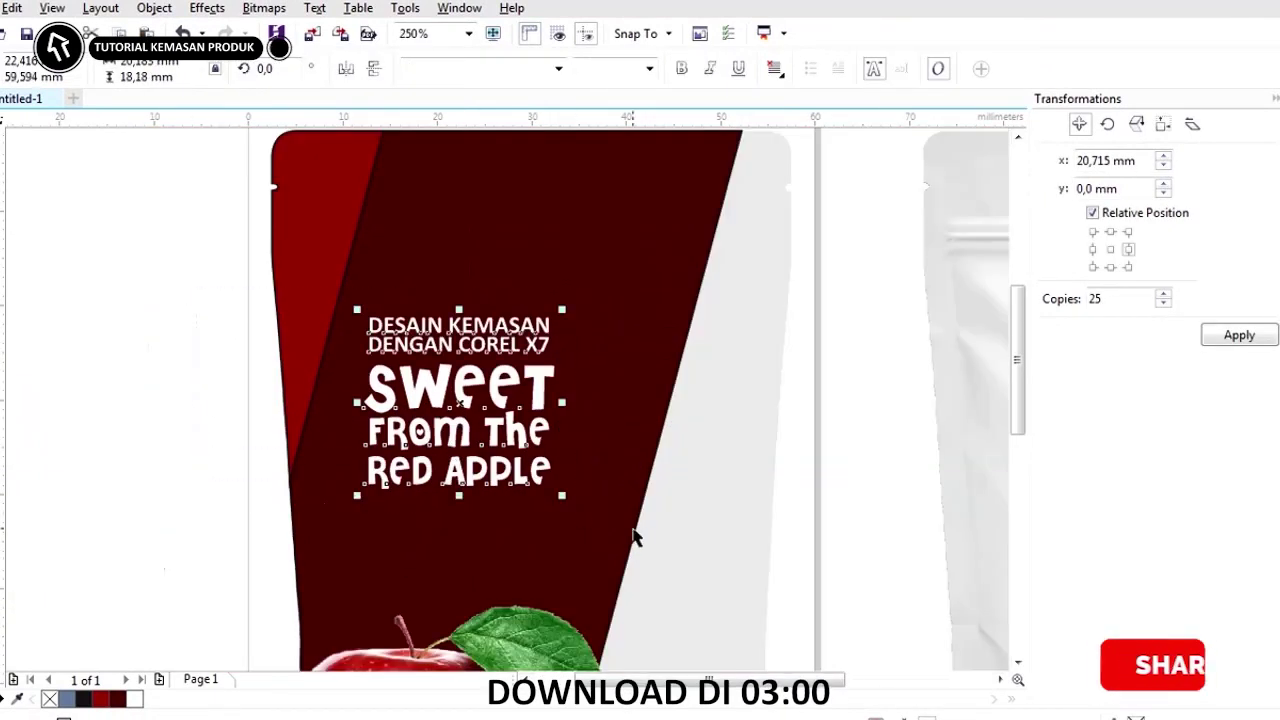
left_click_drag(562, 495, 688, 603)
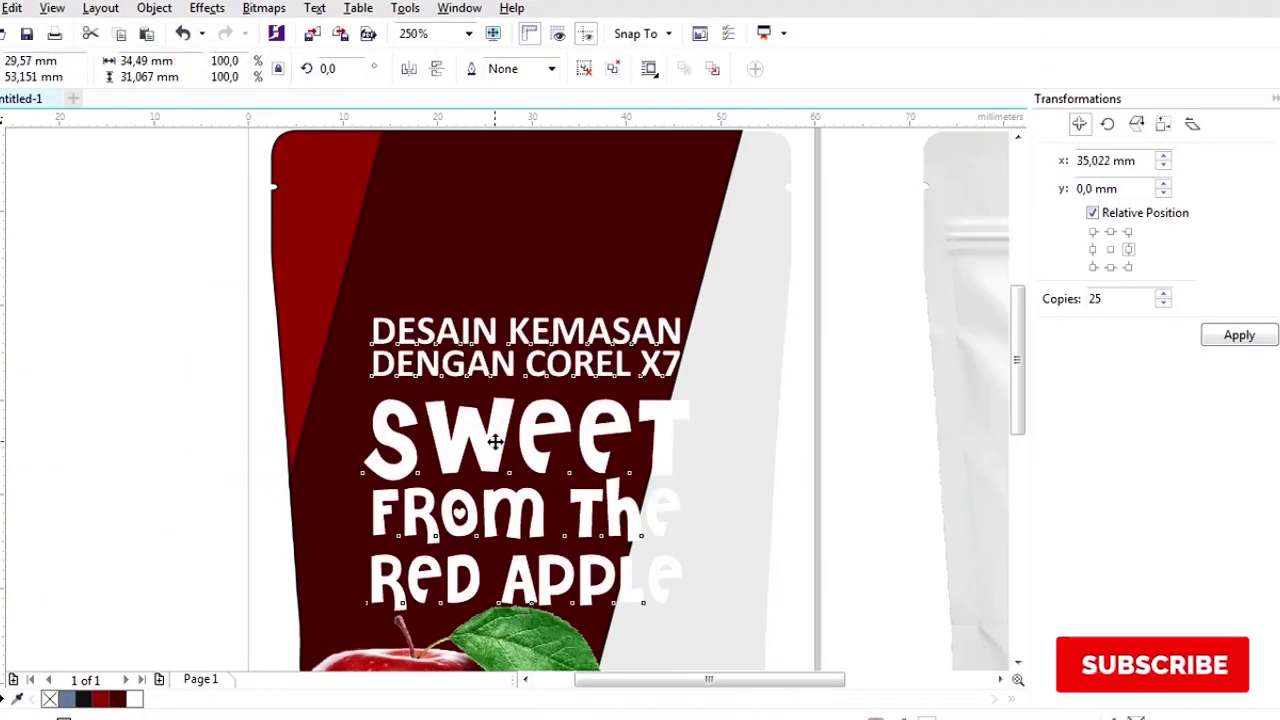
left_click_drag(495, 441, 438, 409)
left_click_drag(305, 280, 320, 294)
left_click(185, 289)
scroll(246, 376, "down", 1)
scroll(250, 382, "up", 1)
scroll(287, 390, "down", 1)
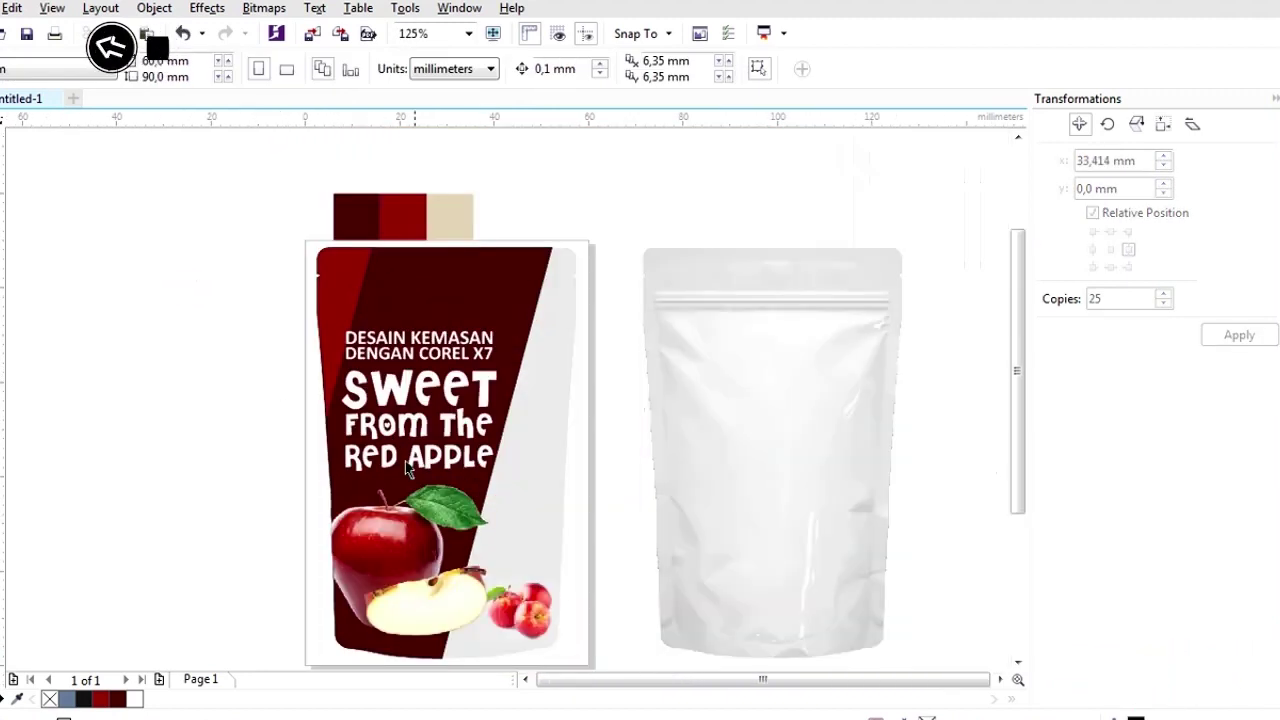
scroll(405, 466, "up", 1)
scroll(402, 463, "down", 1)
left_click(211, 411)
Paste the ordering info text beside the label and set the INFO PEMESANAN line to 18 pt.
left_click(345, 717)
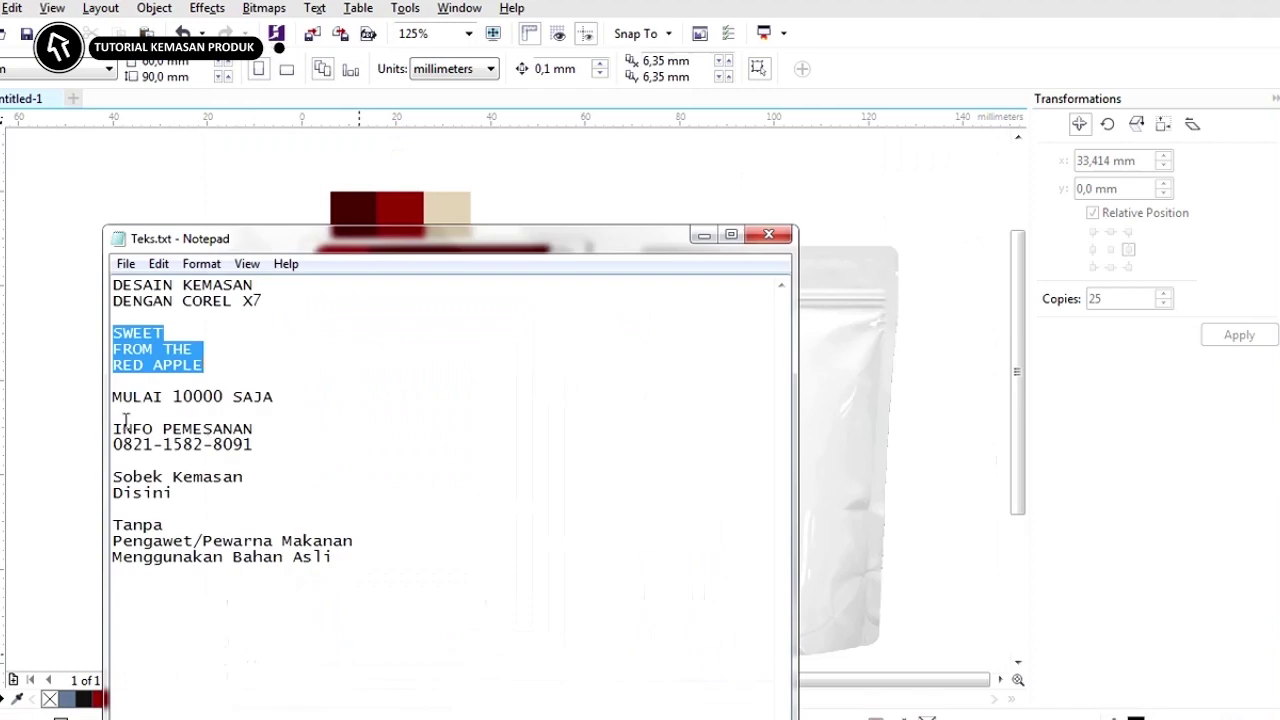
left_click(710, 240)
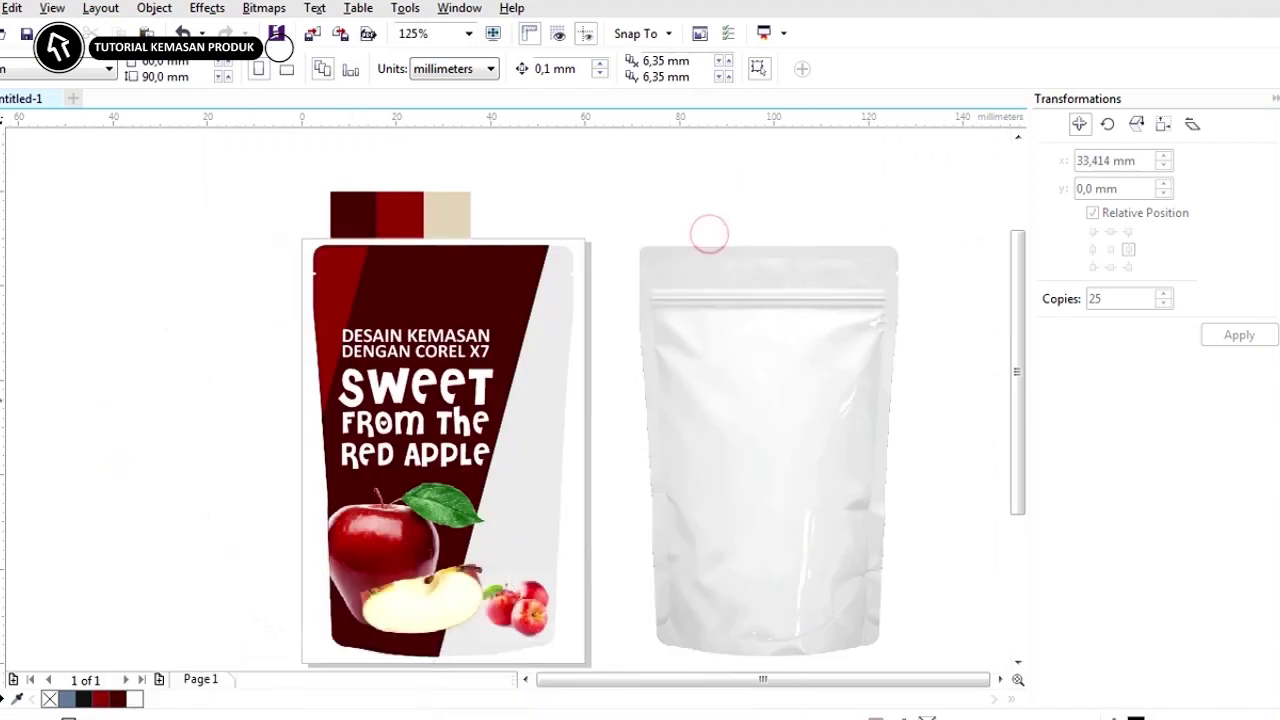
key("F8")
scroll(534, 451, "up", 2)
left_click(534, 420)
key("ctrl+v")
scroll(402, 411, "down", 2)
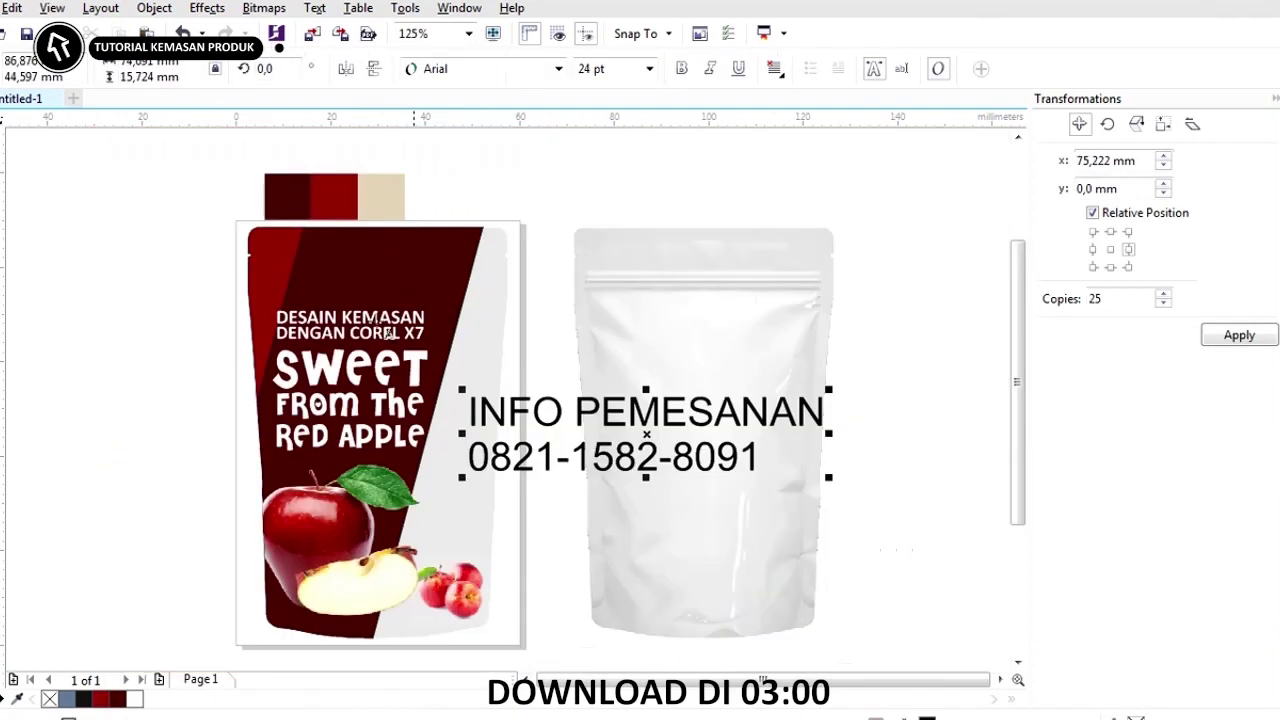
left_click_drag(468, 408, 828, 412)
left_click_drag(624, 68, 537, 84)
type("18")
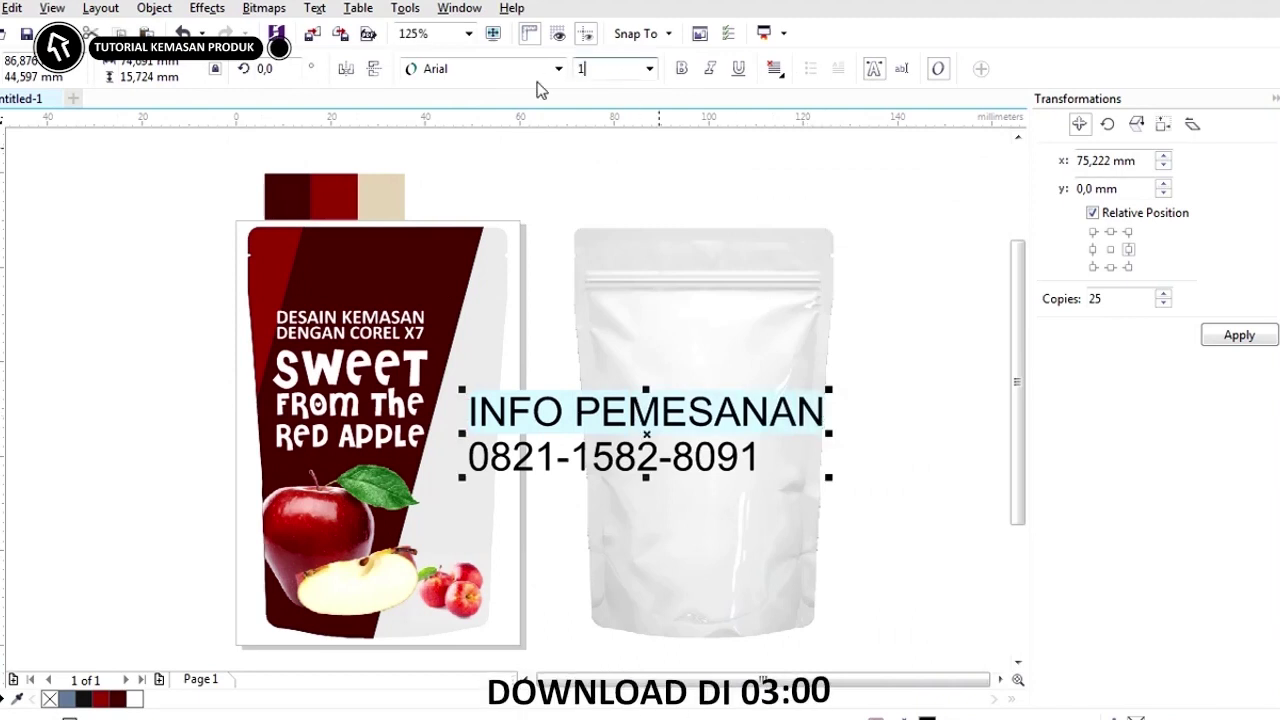
key("Return")
key("ctrl+space")
Set the ordering text in Cheri with centred lines, shrink it, and shift the pouch mockup right.
left_click(650, 69)
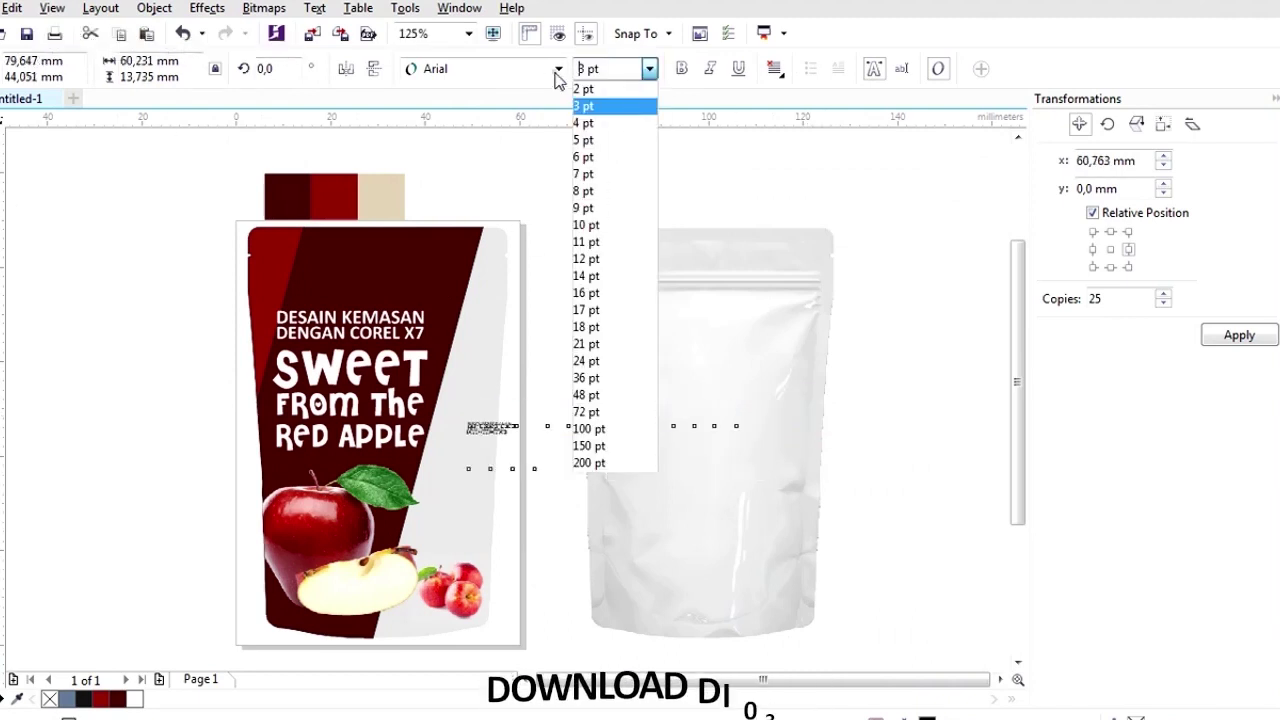
left_click(558, 69)
left_click(491, 119)
scroll(612, 440, "up", 2)
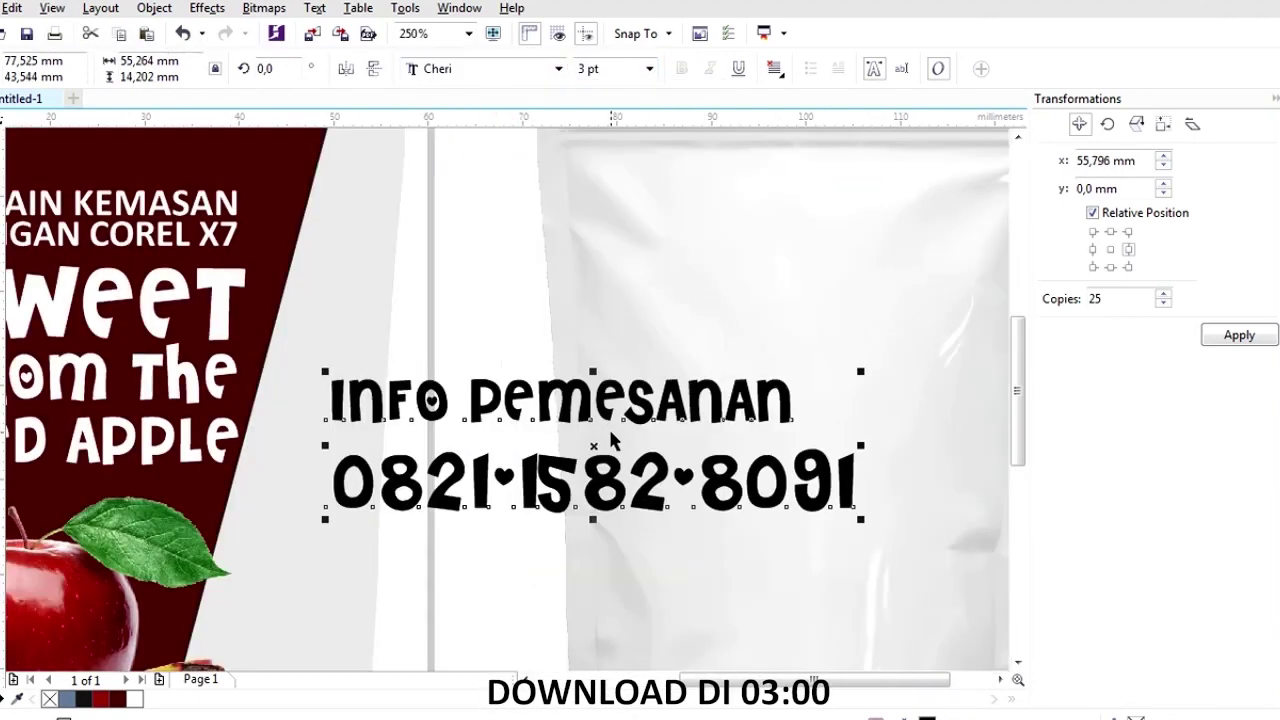
left_click(775, 70)
left_click(805, 131)
scroll(848, 488, "down", 2)
scroll(848, 488, "up", 2)
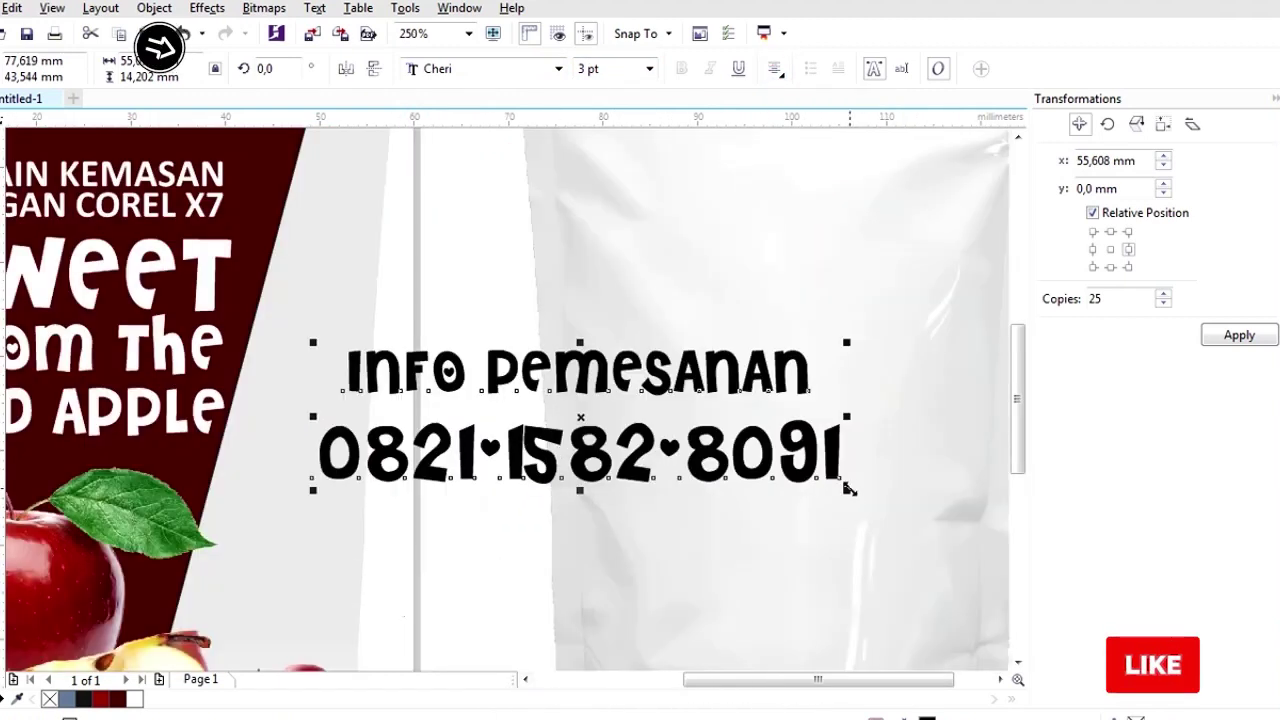
left_click_drag(848, 488, 586, 423)
scroll(506, 279, "down", 2)
left_click_drag(606, 318, 728, 318)
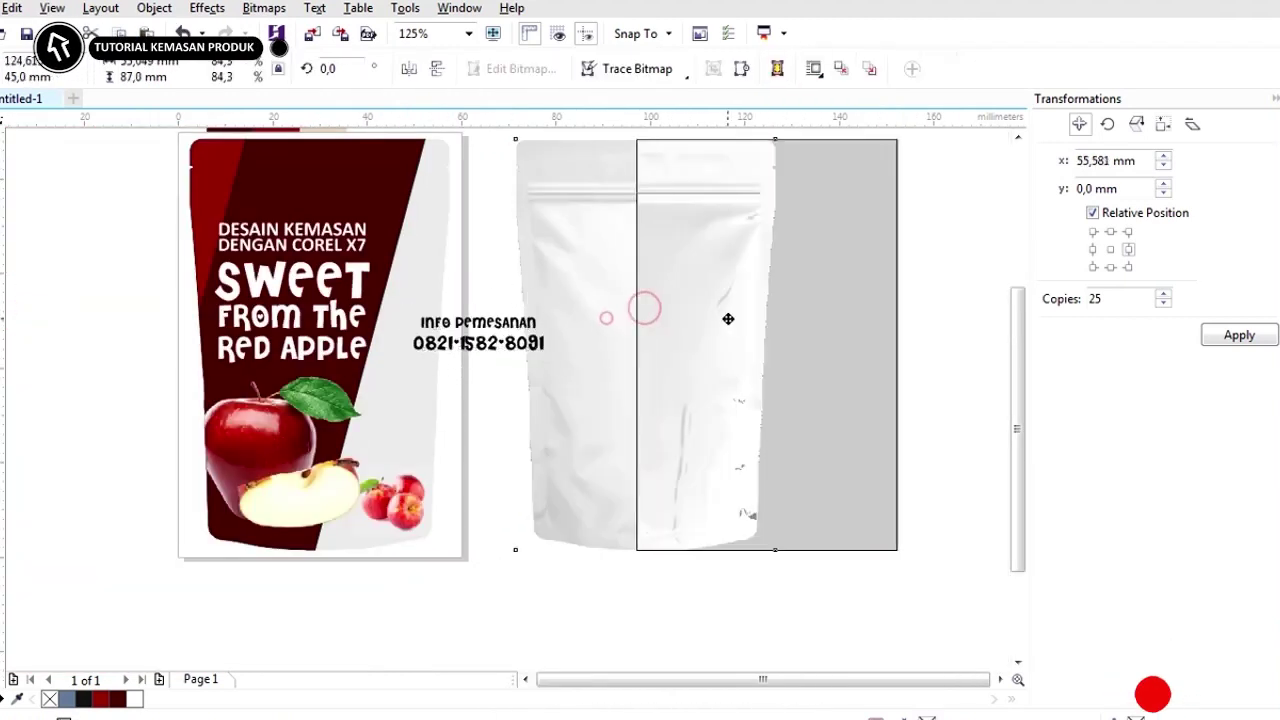
scroll(470, 343, "up", 2)
left_click(470, 343)
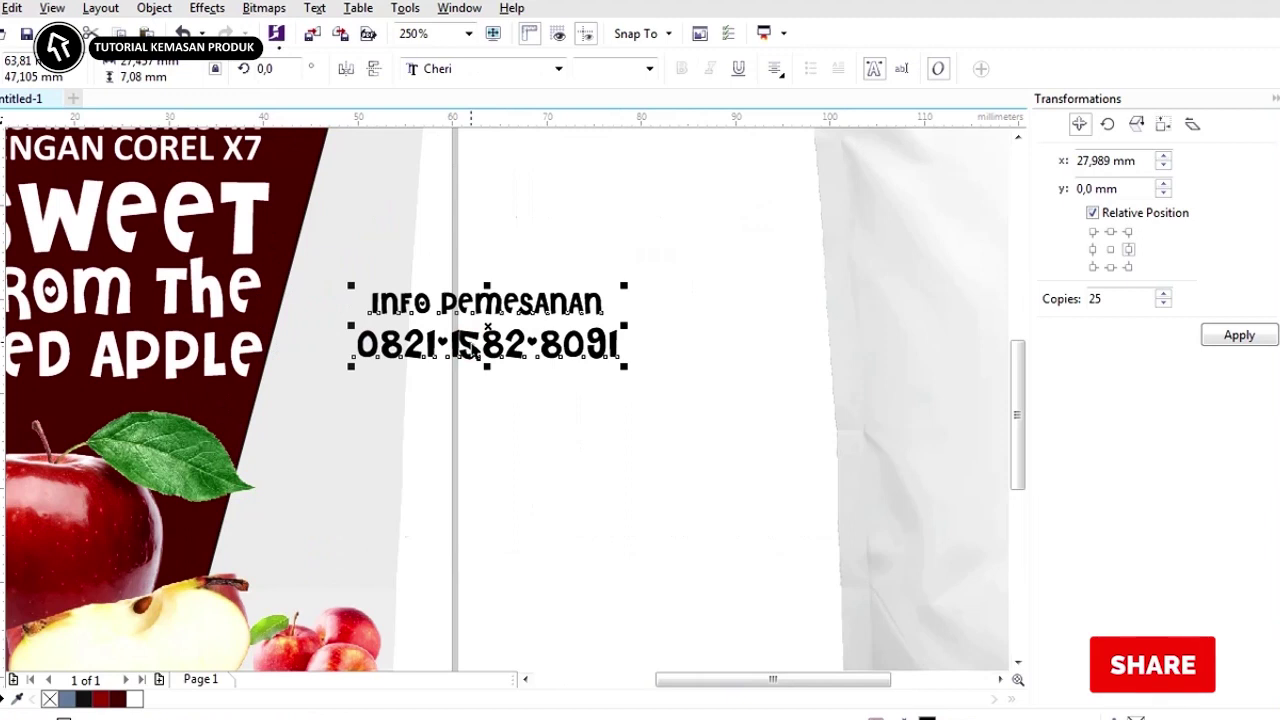
Draw a box around the ordering text, fill it with the sampled beige, and send it behind.
key("F10")
scroll(343, 323, "up", 2)
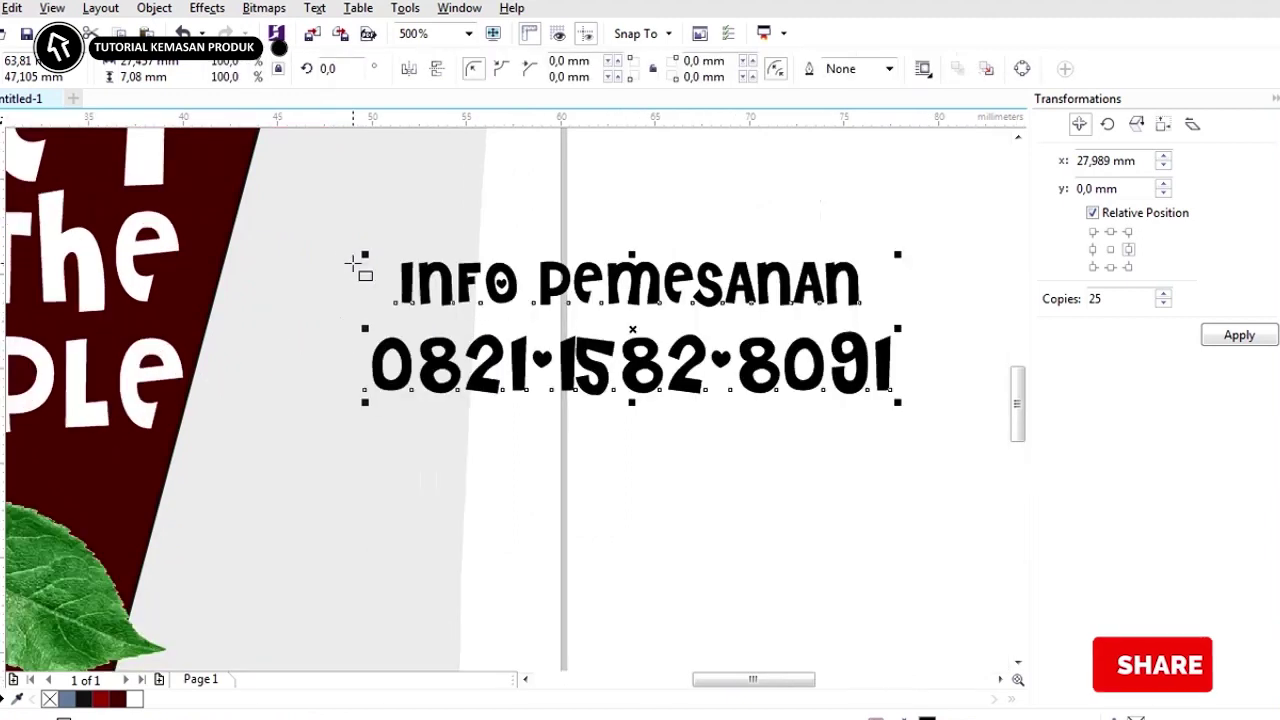
left_click_drag(349, 251, 923, 412)
left_click_drag(724, 409, 724, 409)
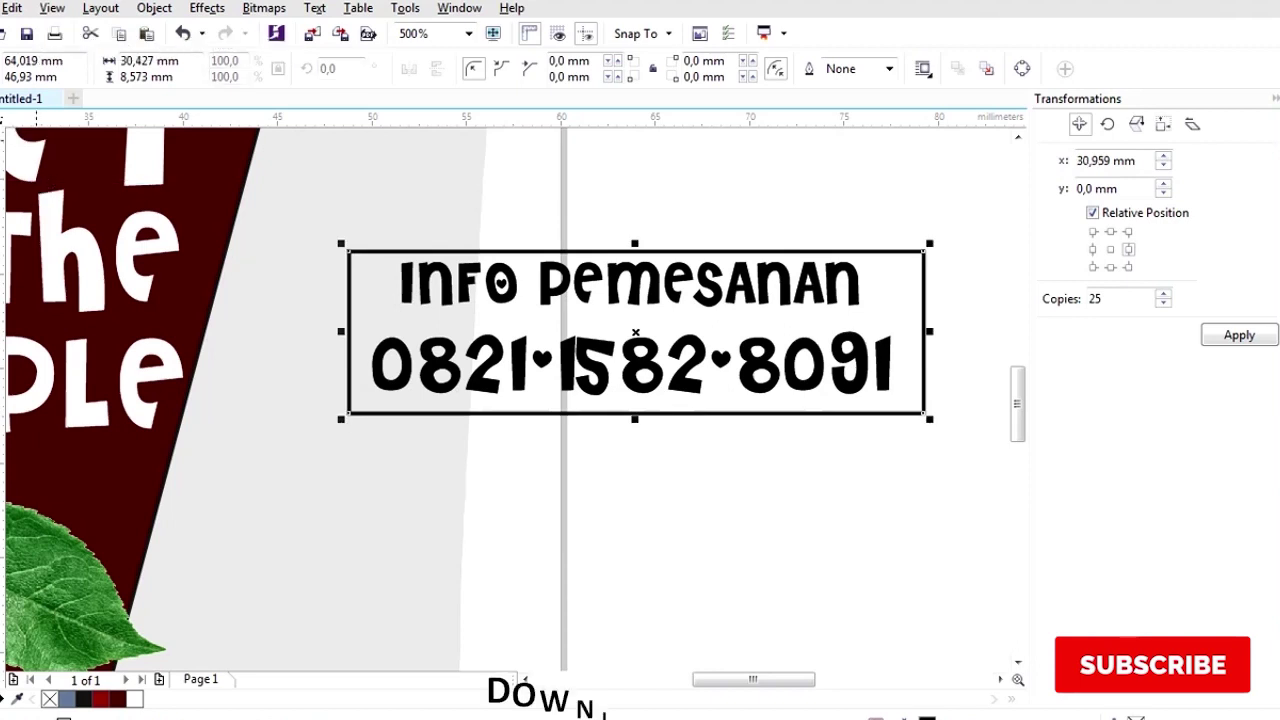
scroll(473, 454, "down", 2)
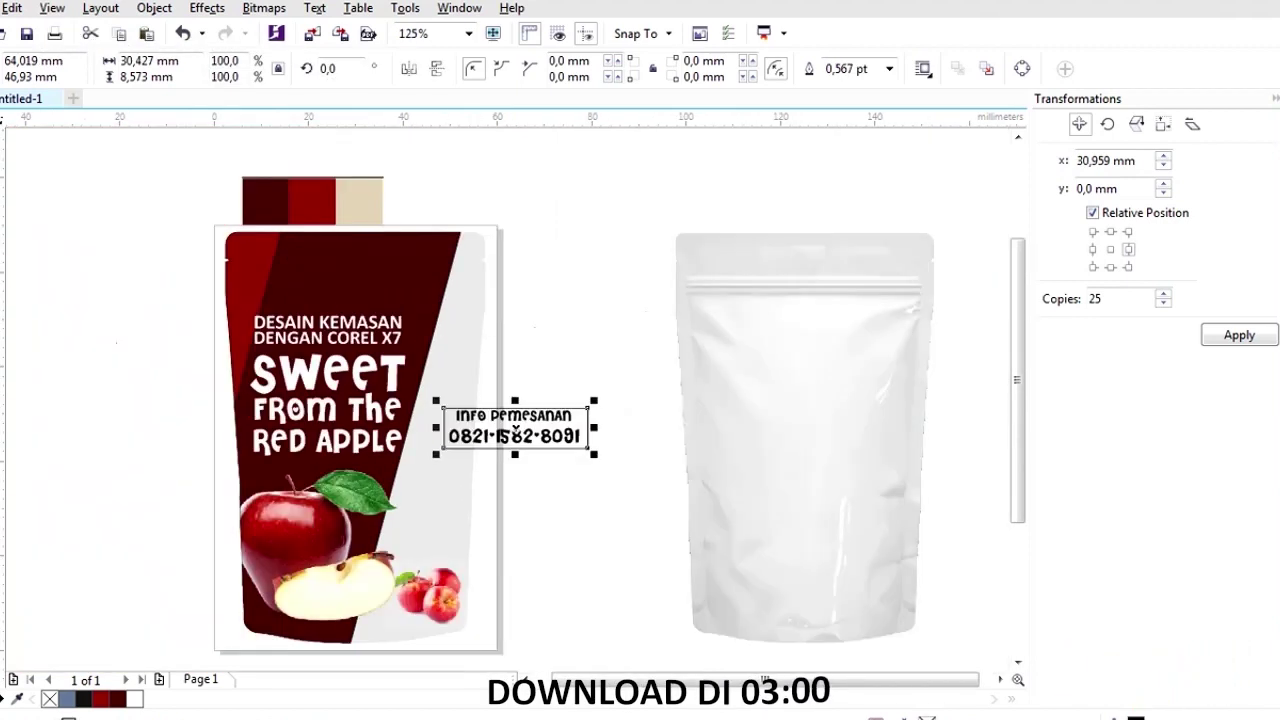
left_click(3, 520)
left_click(363, 198)
scroll(529, 430, "up", 1)
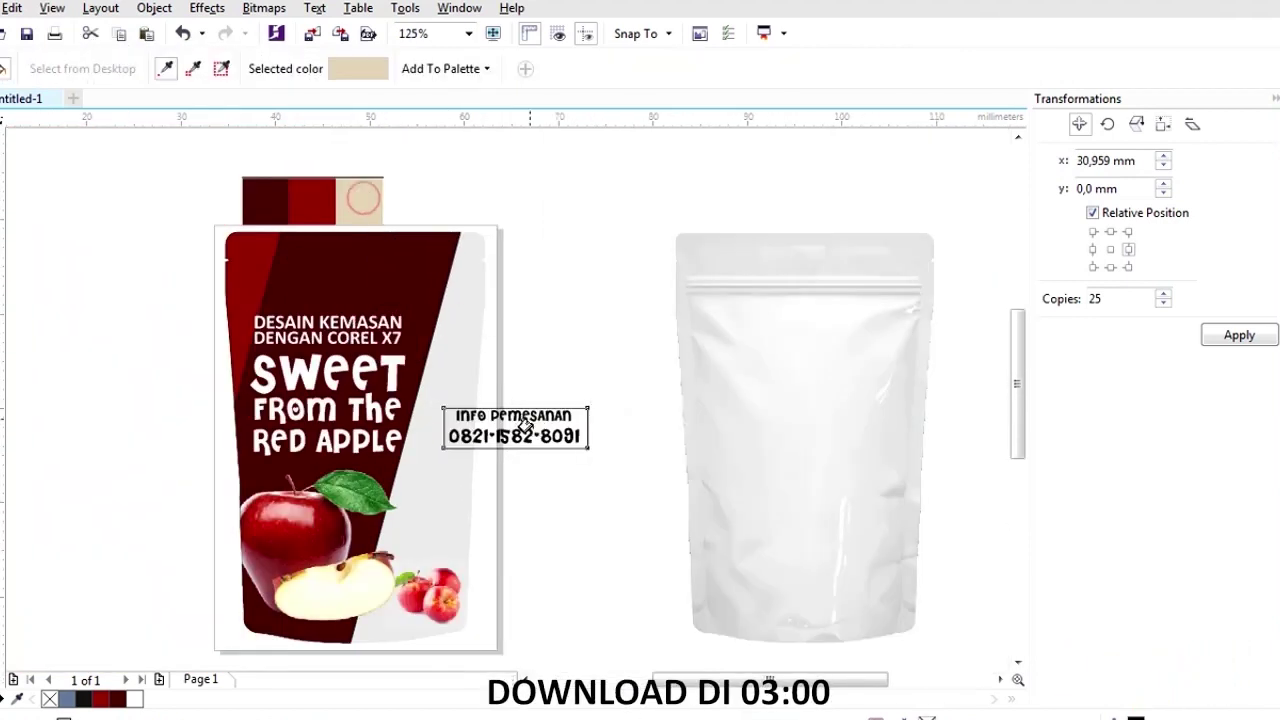
scroll(525, 425, "up", 2)
left_click(680, 430)
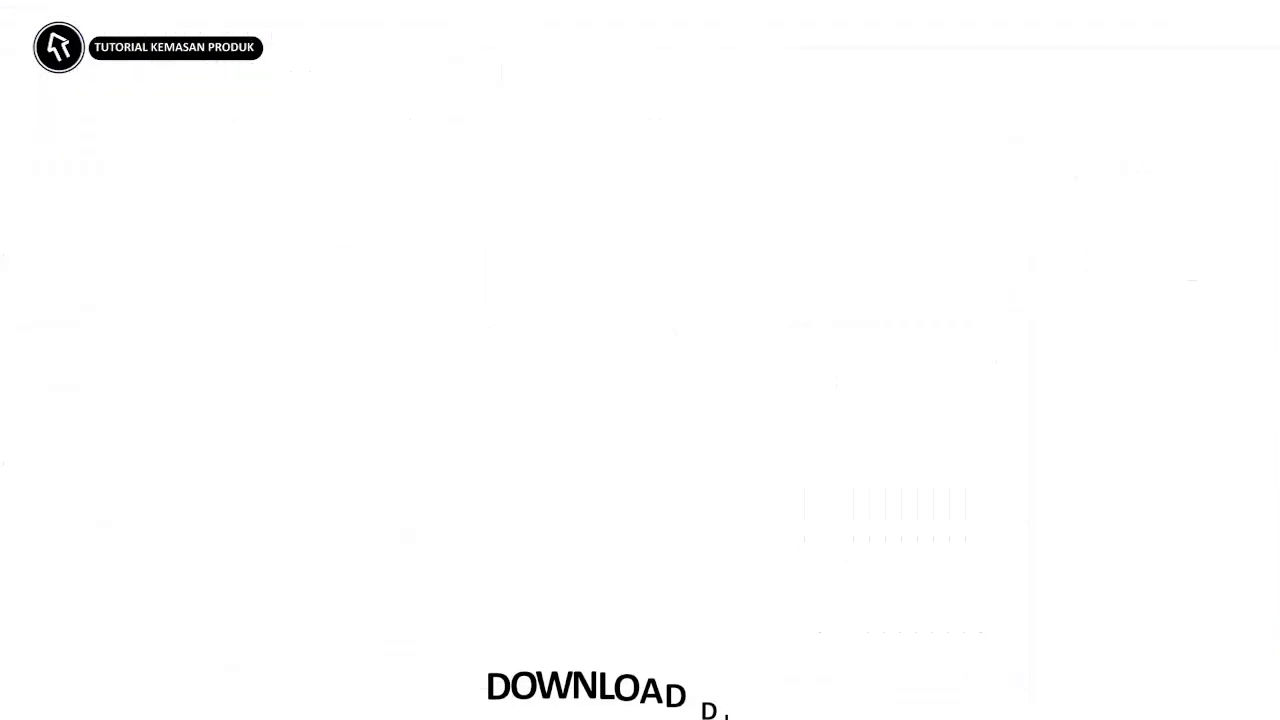
right_click(680, 412)
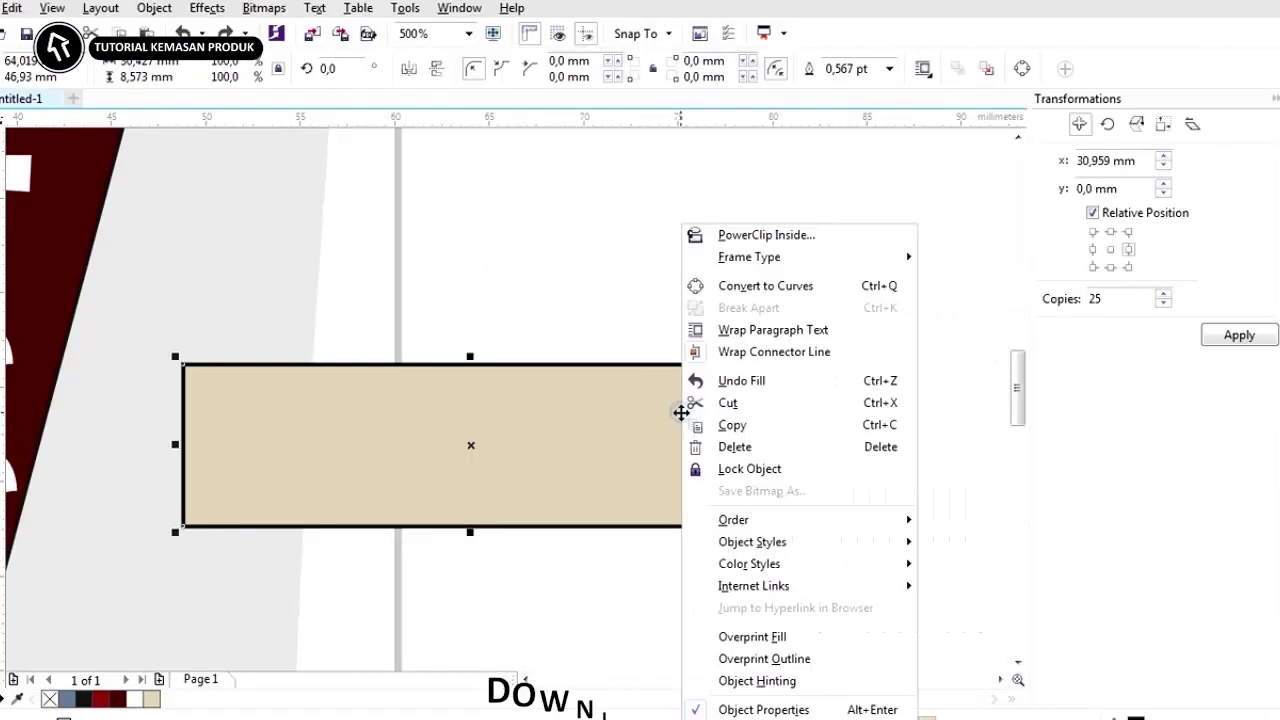
mouse_move(740, 520)
left_click(1052, 552)
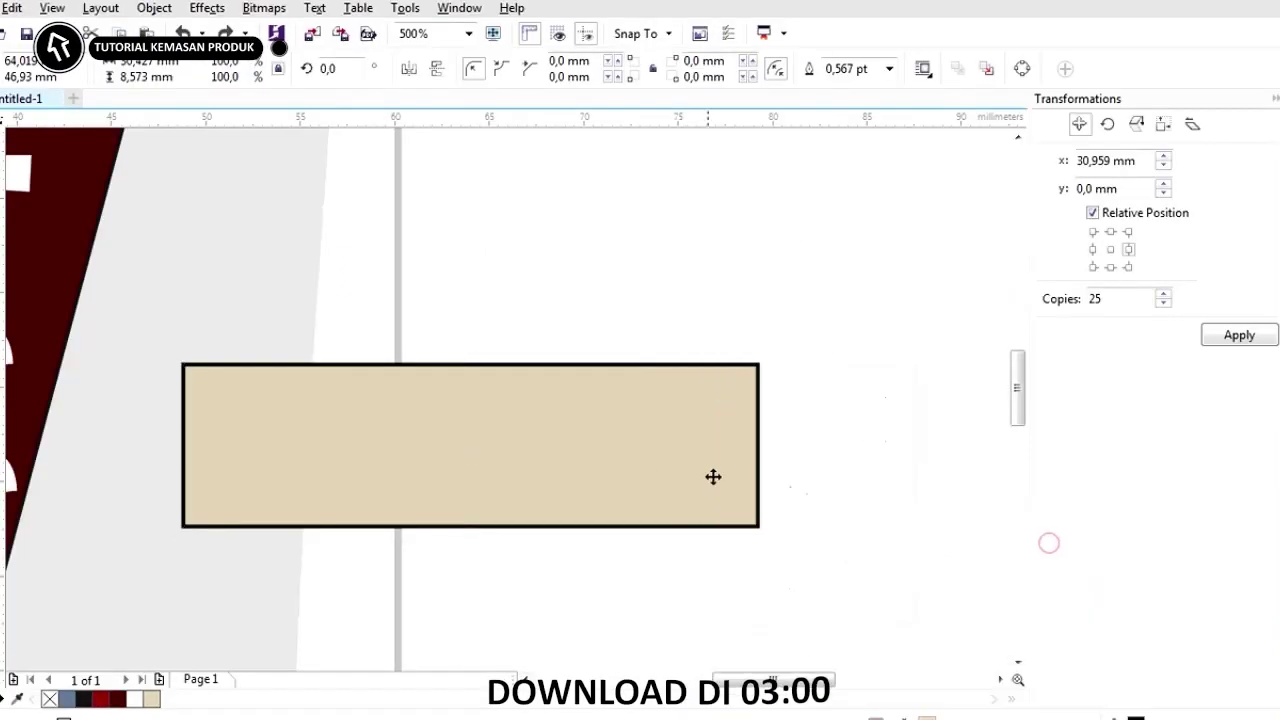
Give the beige box a 1.0 pt outline.
scroll(728, 380, "down", 1)
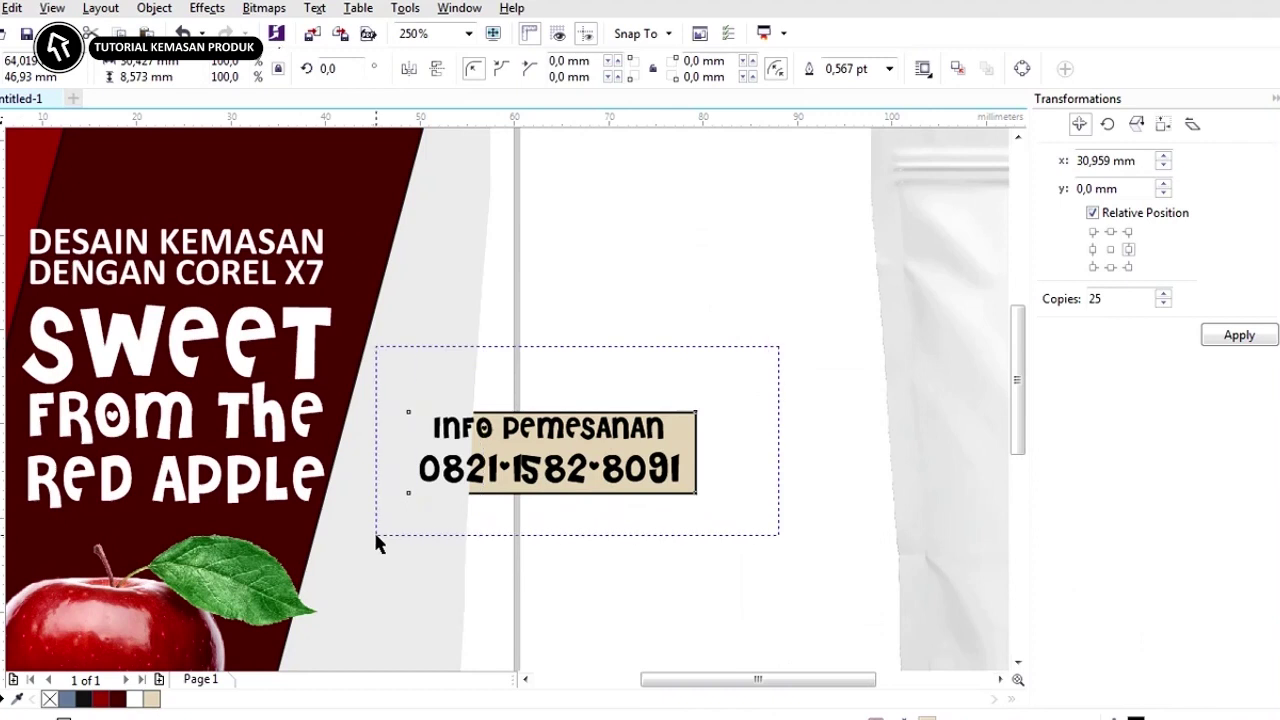
left_click_drag(779, 347, 374, 541)
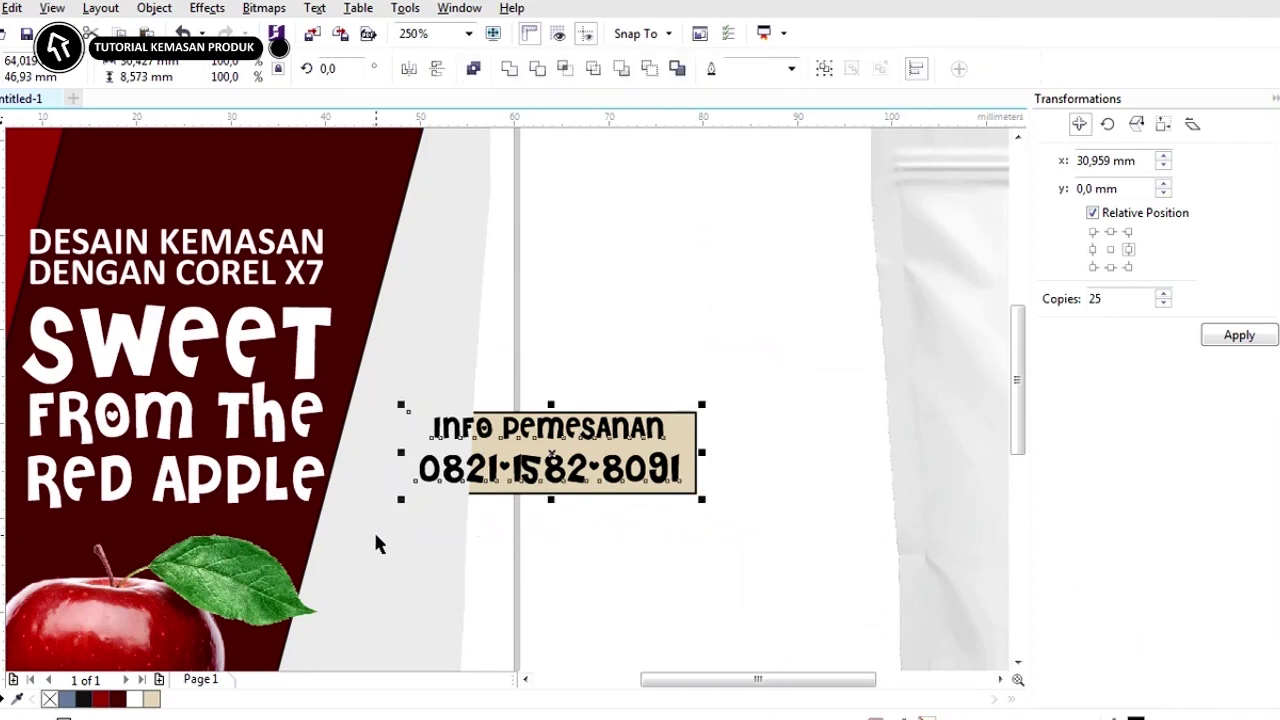
left_click(657, 530)
scroll(650, 475, "up", 1)
left_click(745, 380)
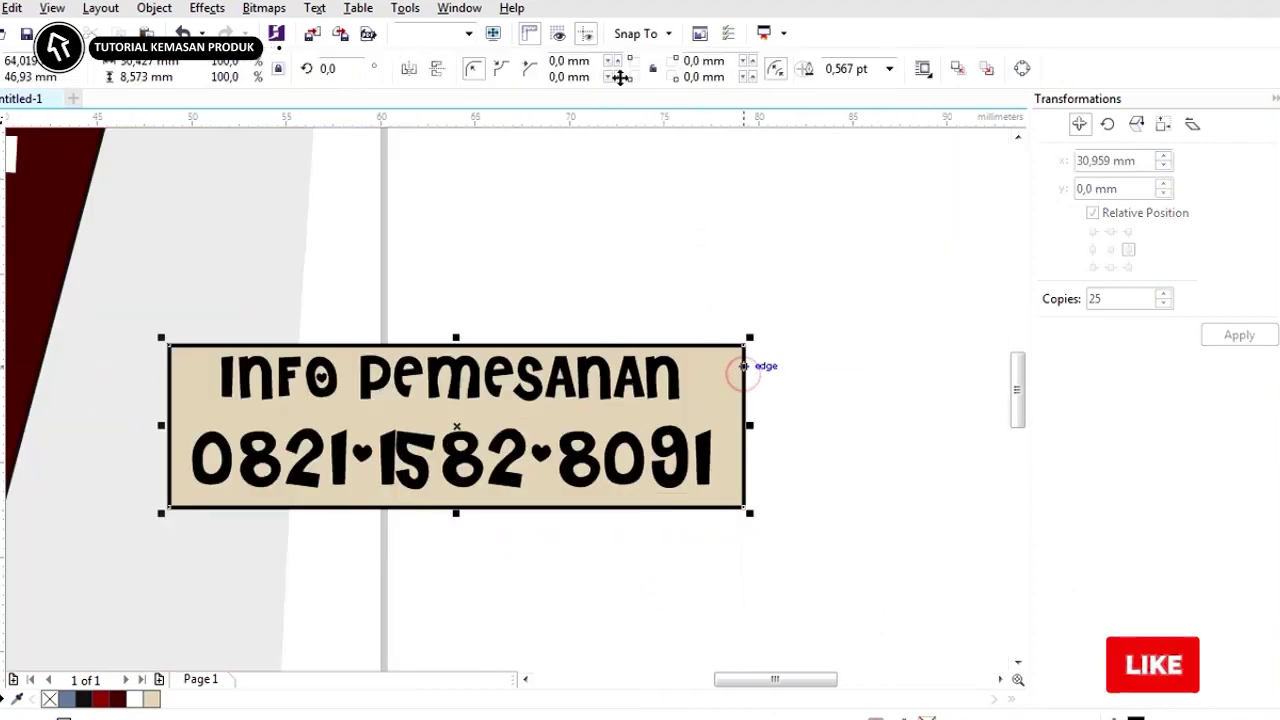
left_click(889, 68)
left_click(838, 148)
left_click(829, 225)
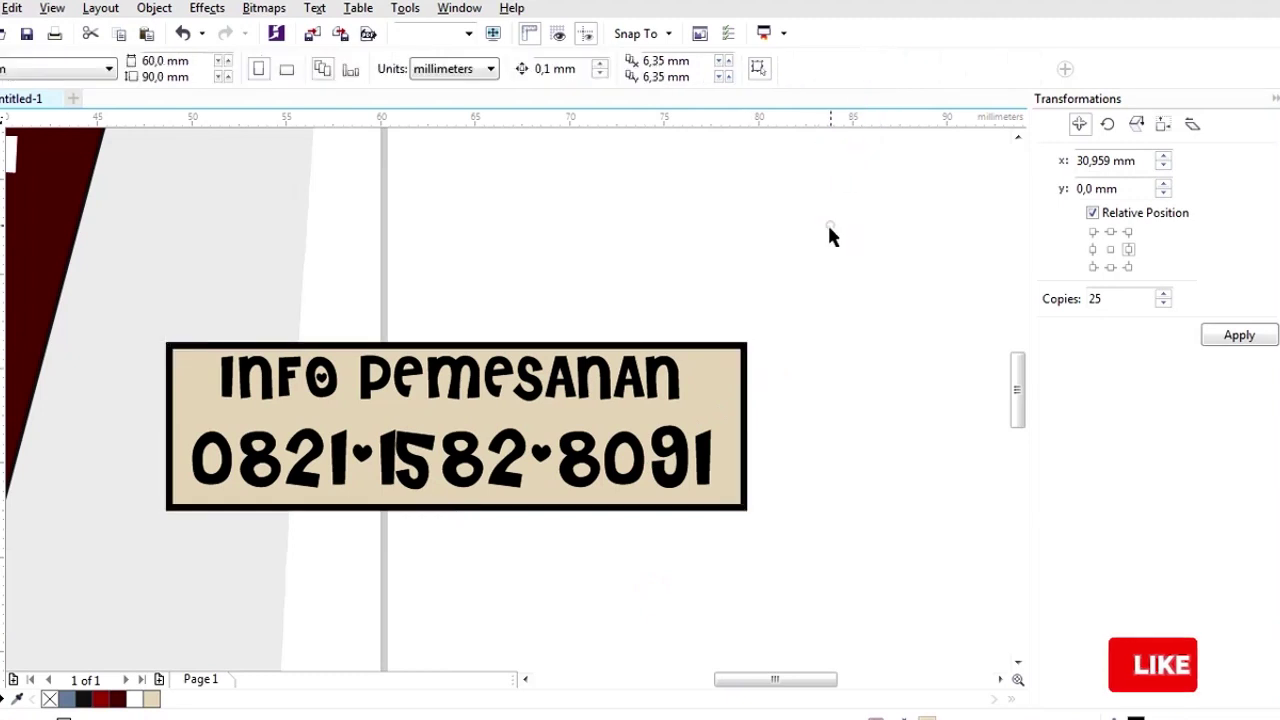
left_click(645, 388)
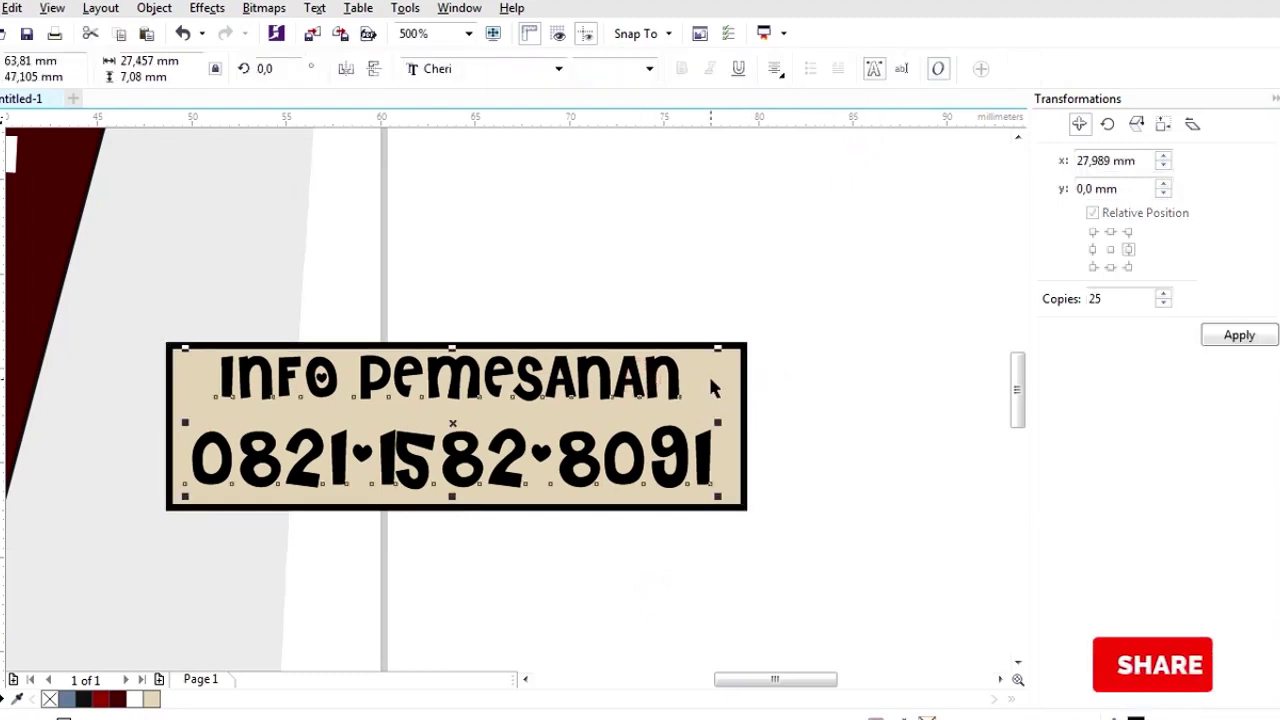
left_click(714, 371, "shift")
left_click(786, 372)
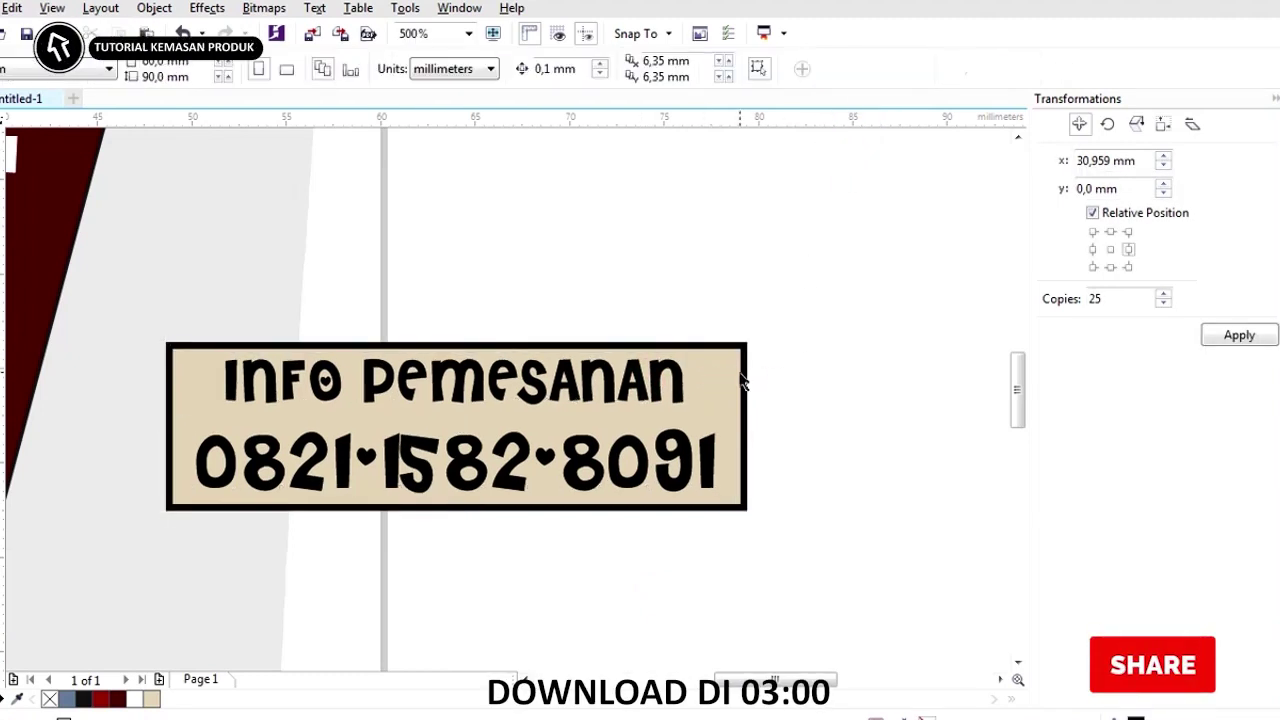
left_click(663, 350)
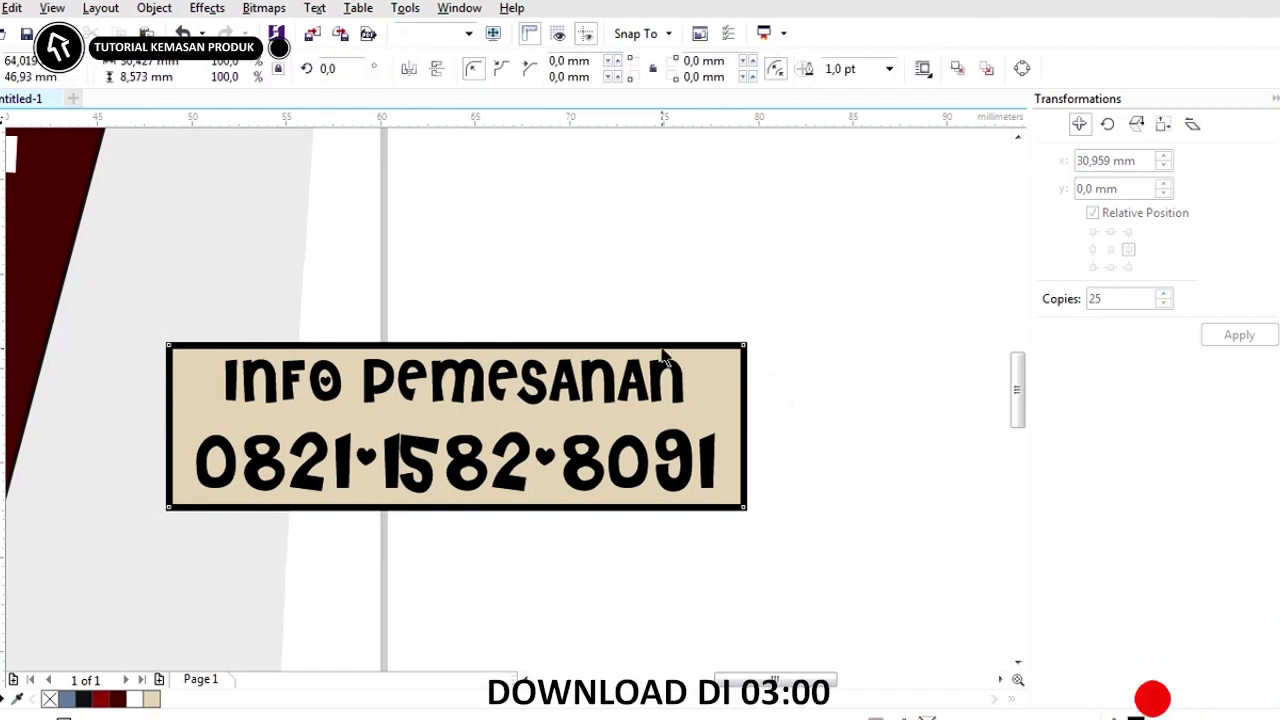
left_click(663, 349)
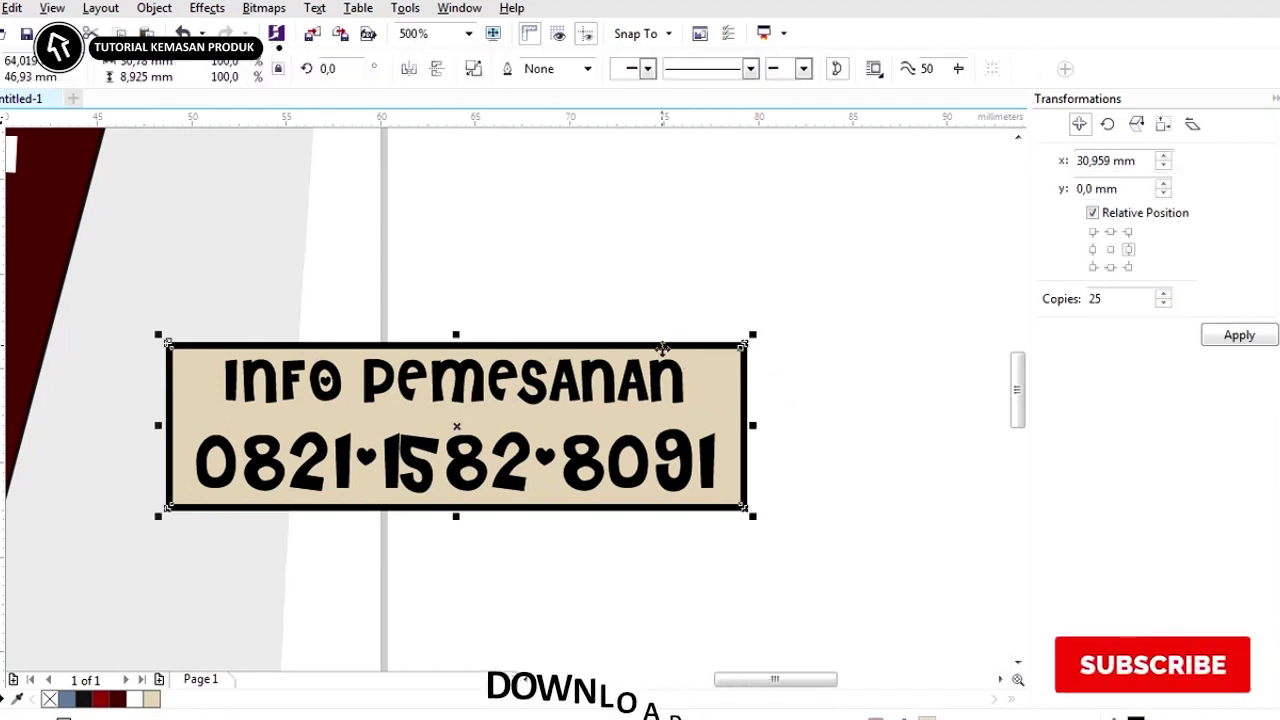
Draw a small triangle above the box's top-left corner.
key("y")
scroll(177, 366, "up", 2)
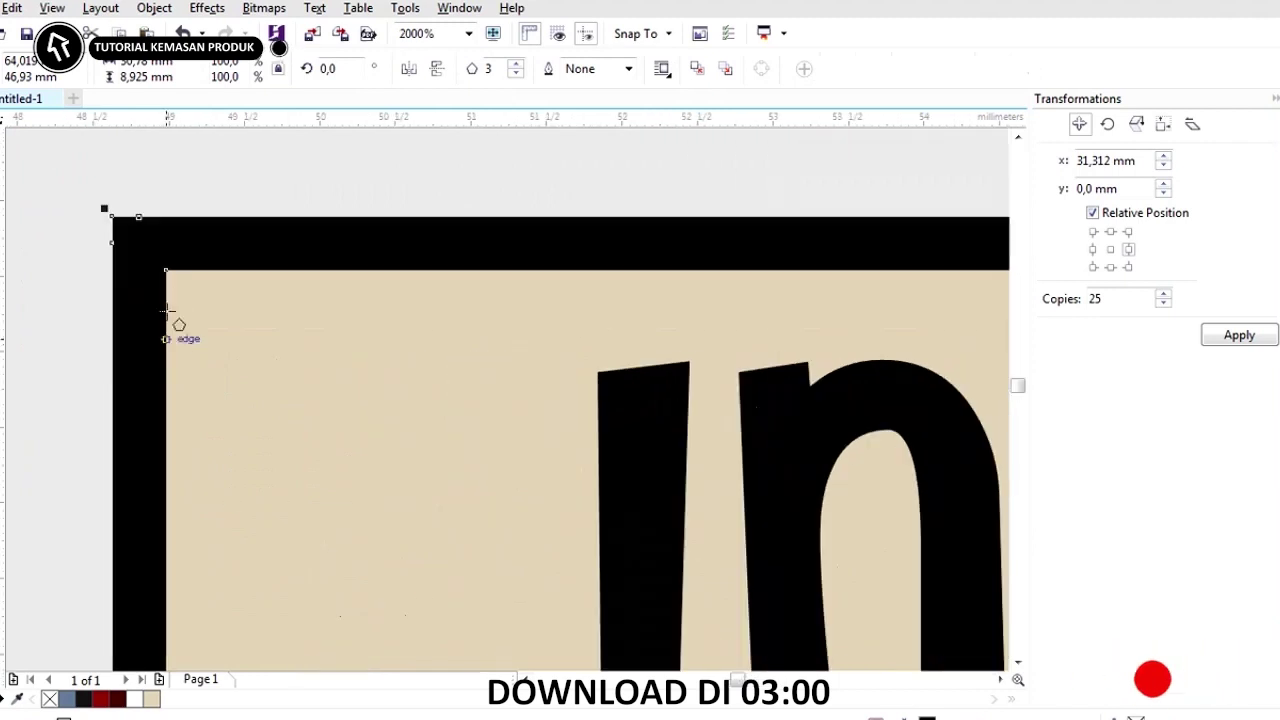
left_click_drag(168, 272, 344, 158)
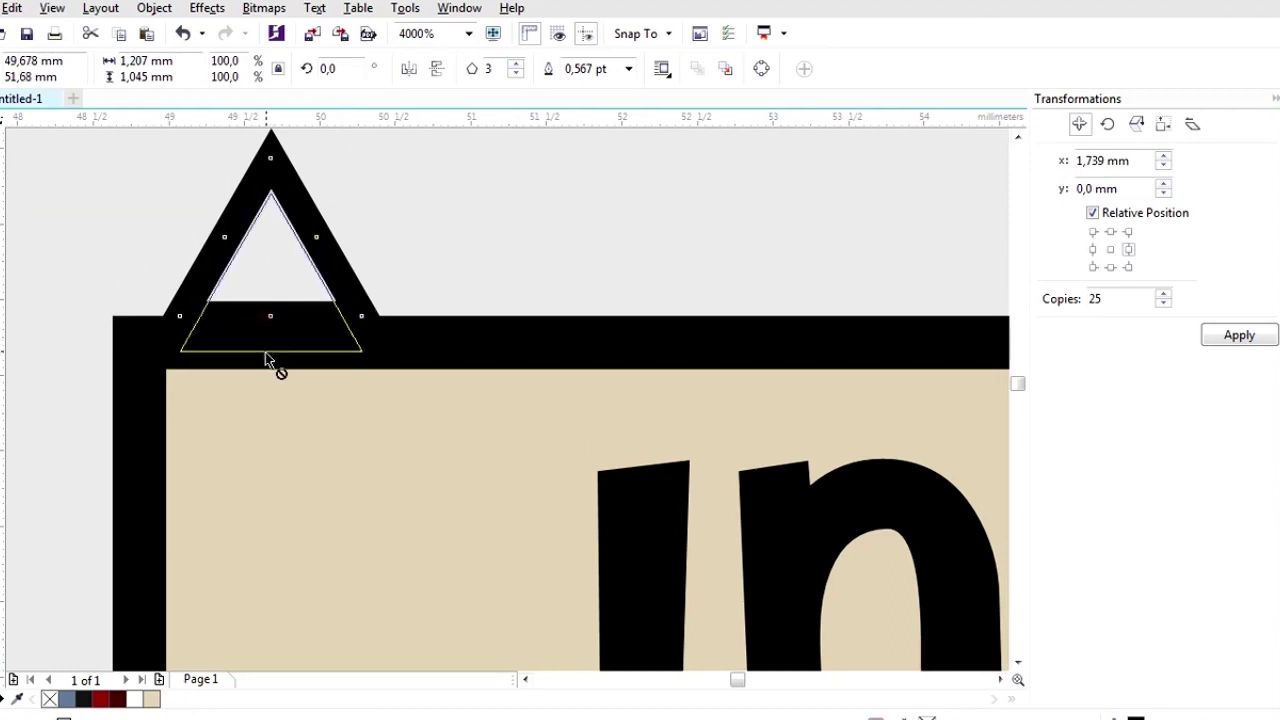
scroll(250, 368, "down", 2)
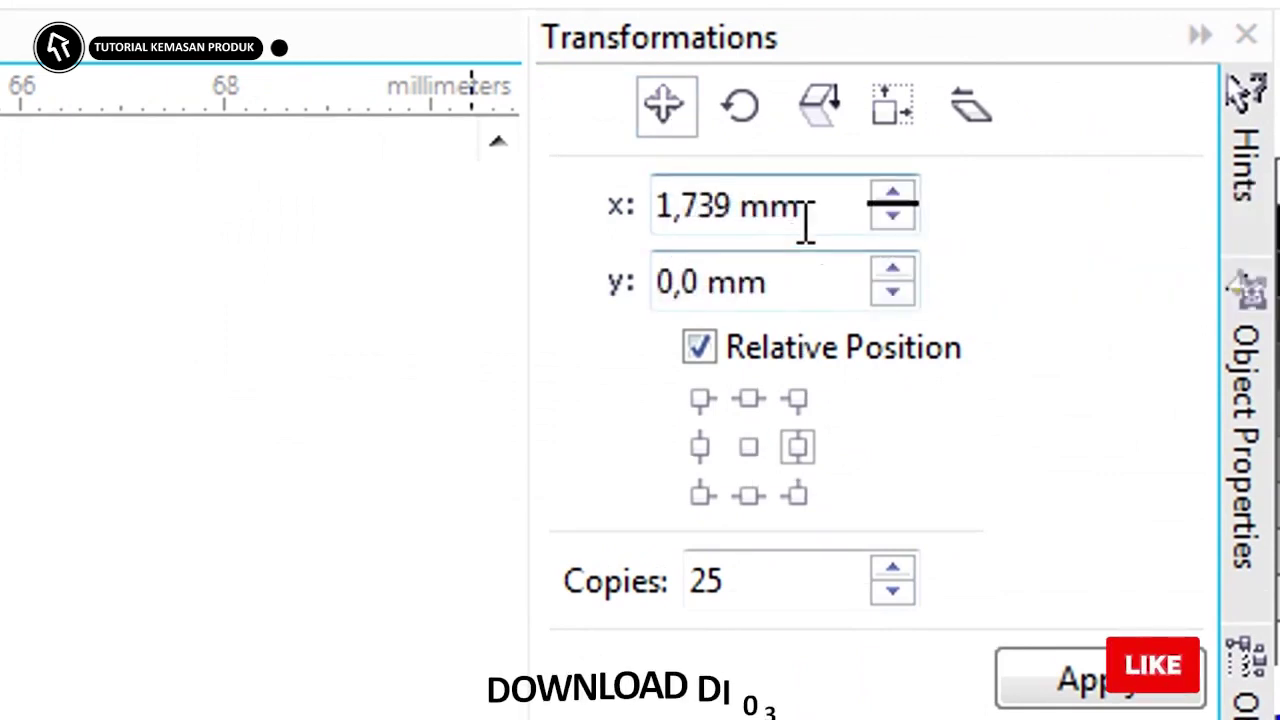
Apply a Position transformation with a right-middle anchor and 25 copies.
left_click_drag(805, 215, 604, 240)
left_click(797, 446)
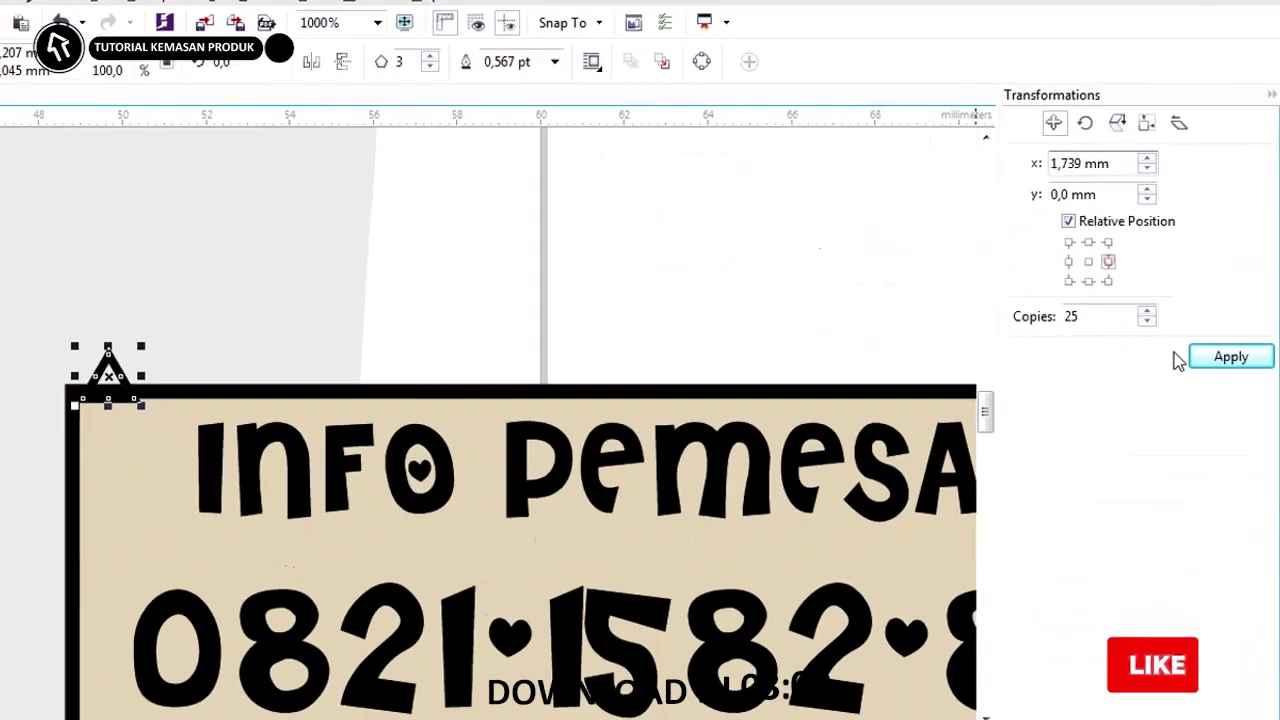
left_click(1036, 690)
scroll(503, 337, "down", 5)
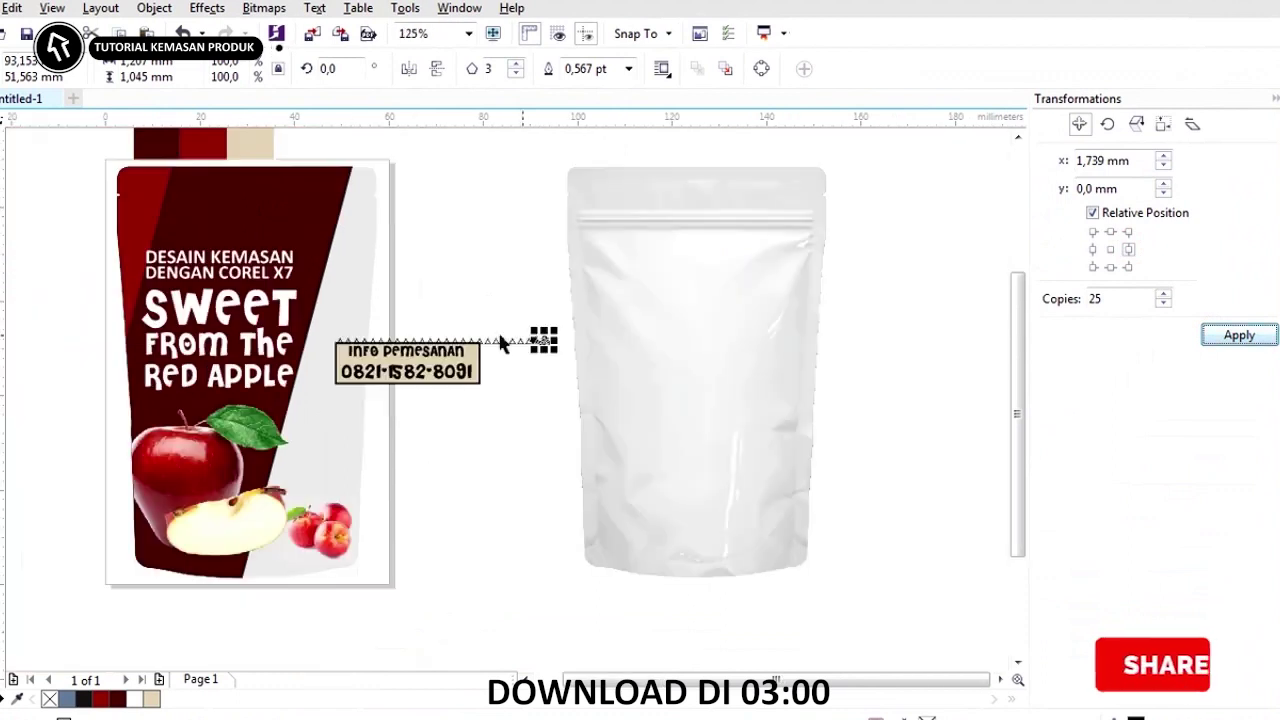
scroll(435, 360, "up", 3)
Delete the extra triangles that extend past the end of the sign.
left_click_drag(417, 280, 777, 394)
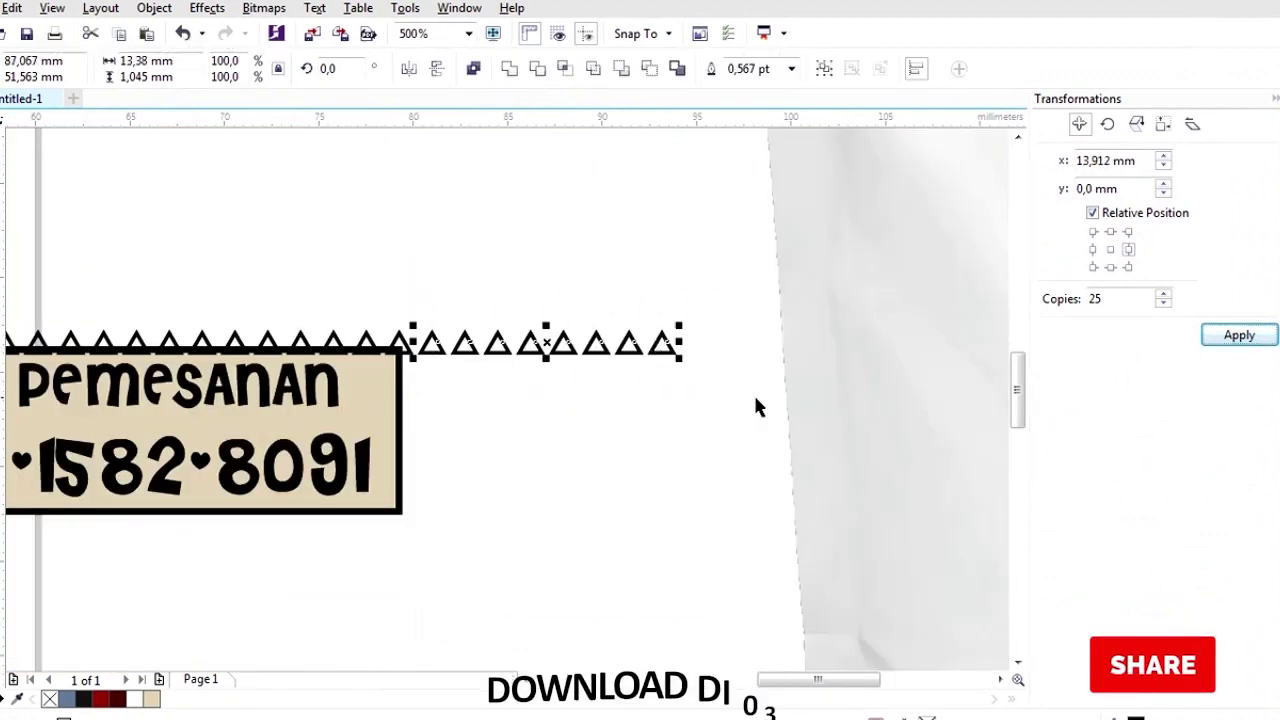
key("Delete")
scroll(420, 400, "down", 3)
scroll(577, 266, "up", 3)
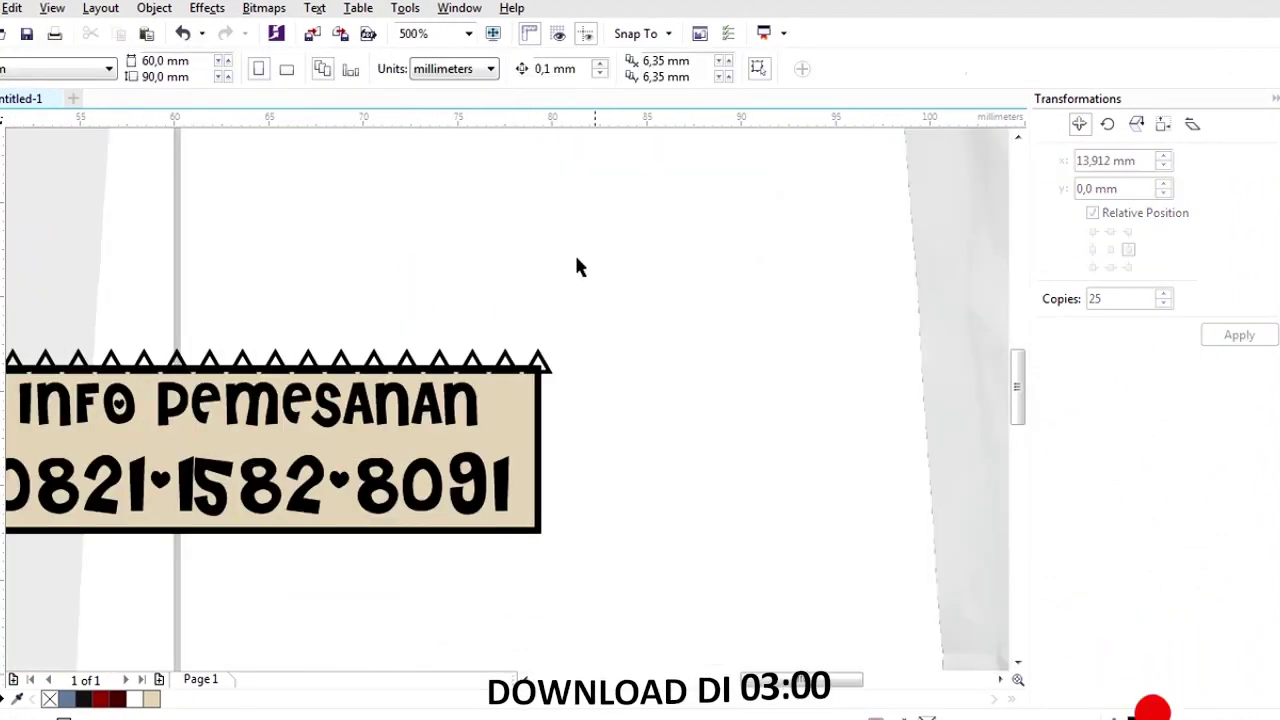
Mirror the triangle row vertically, move it under the sign's bottom edge, and drag a copy across.
left_click_drag(679, 290, 50, 378)
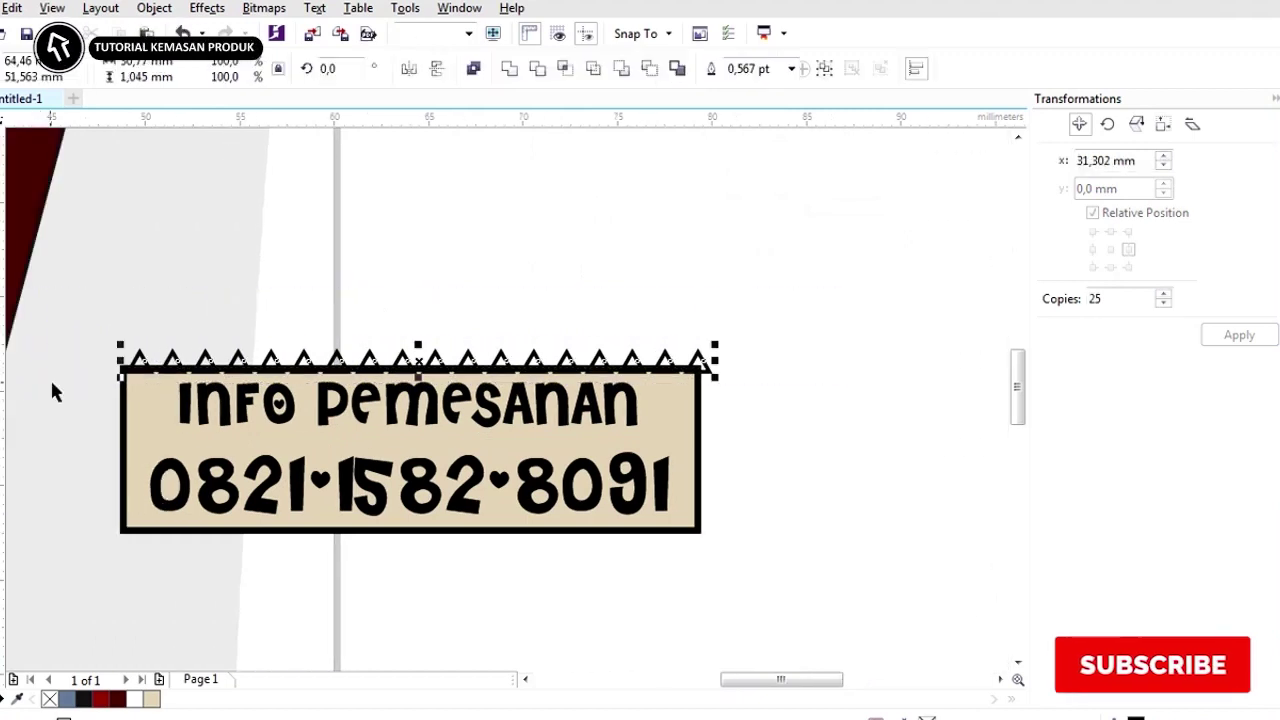
left_click(354, 533, "shift")
left_click(404, 558)
left_click(425, 362)
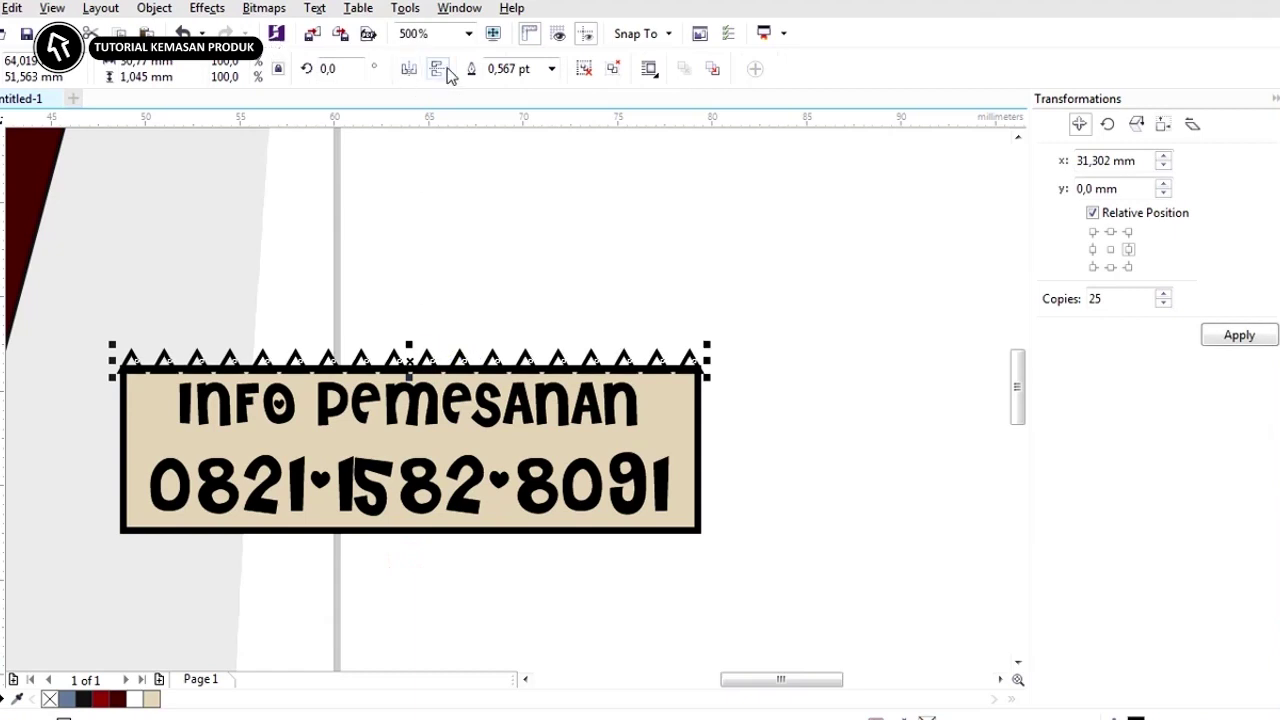
left_click(444, 70)
left_click_drag(433, 353, 428, 487)
scroll(428, 548, "up", 3)
scroll(434, 520, "down", 2)
scroll(434, 520, "down", 2)
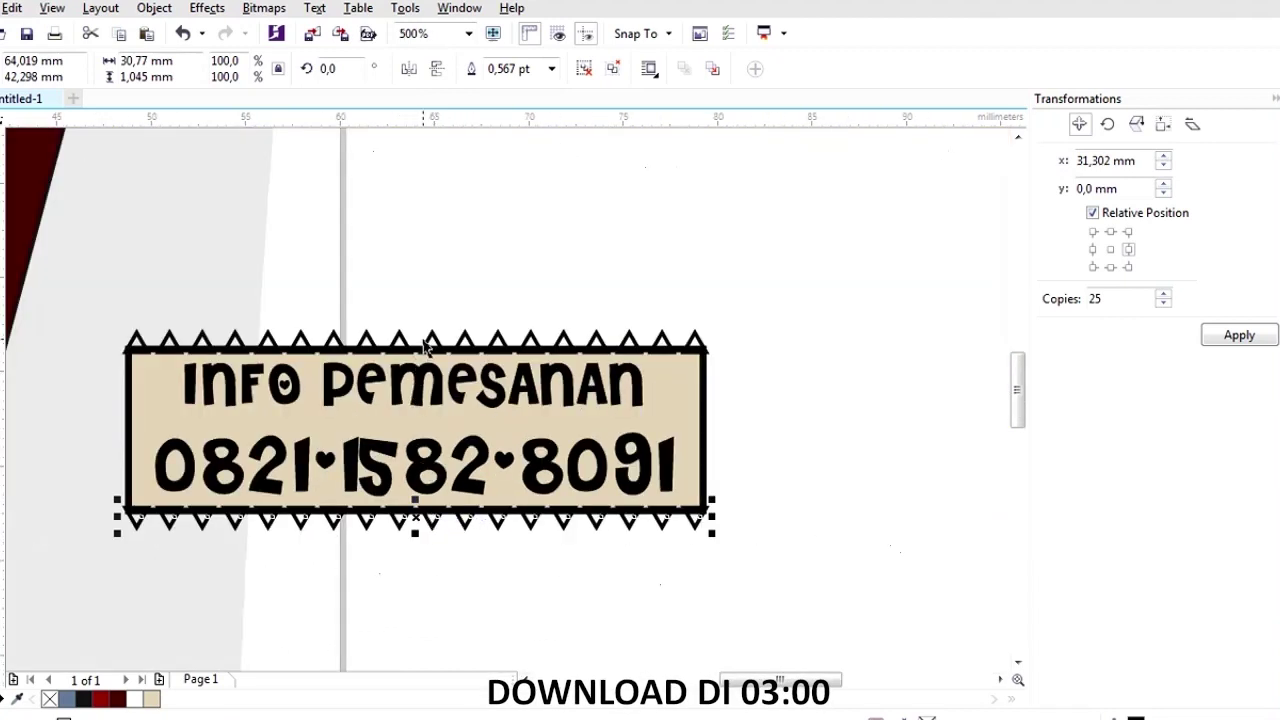
left_click_drag(427, 345, 680, 433)
Rotate the triangle row copy 90° and align it along the Info Pemesanan sign's left edge.
left_click(349, 68)
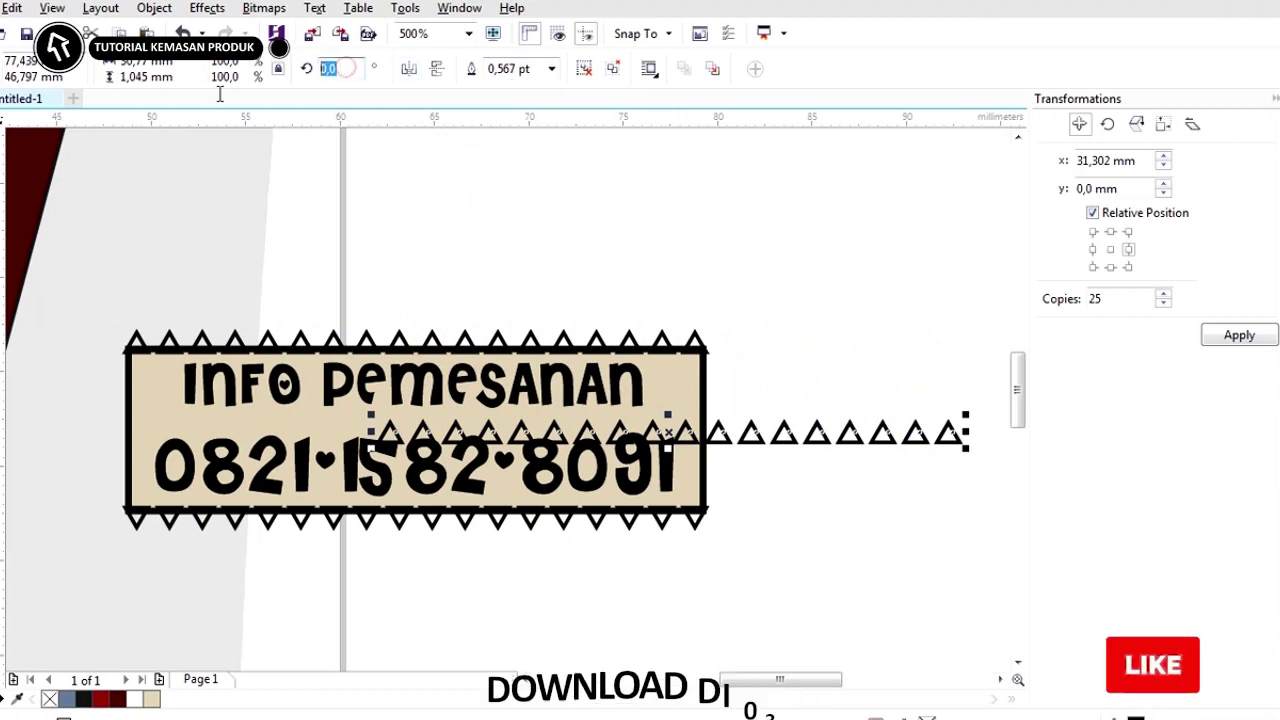
key("Return")
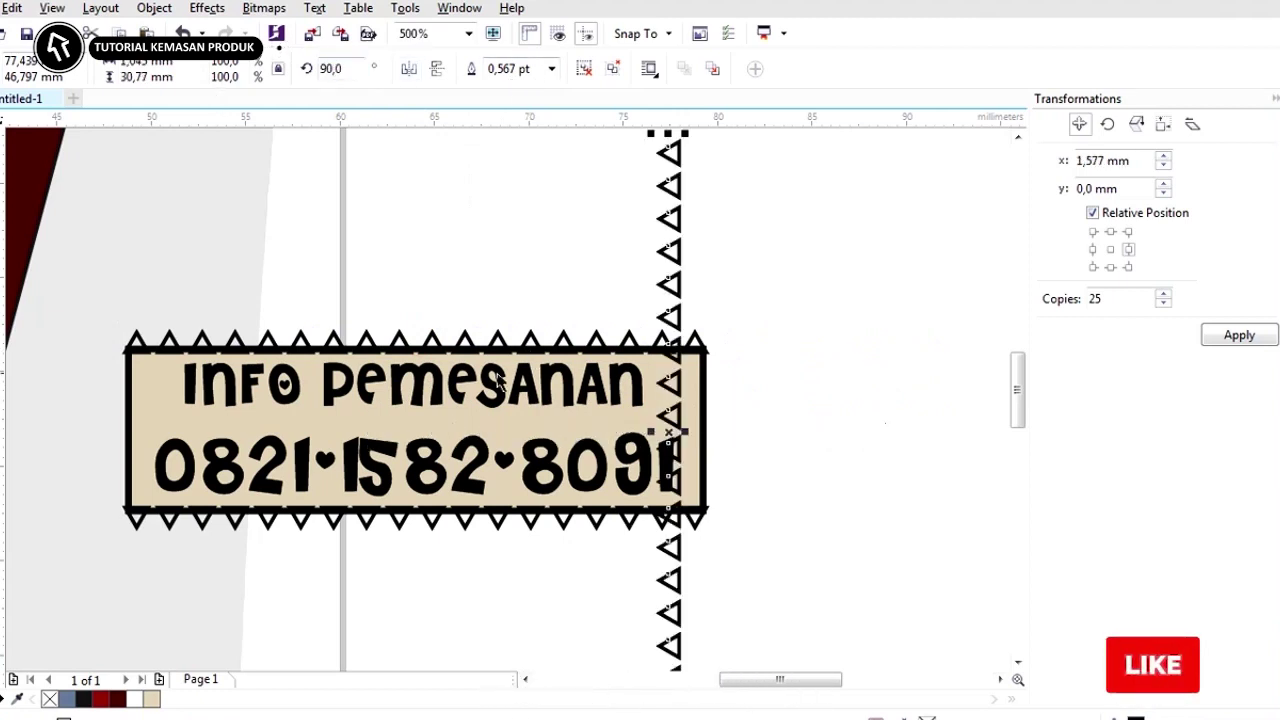
left_click(127, 397, "shift")
key("e")
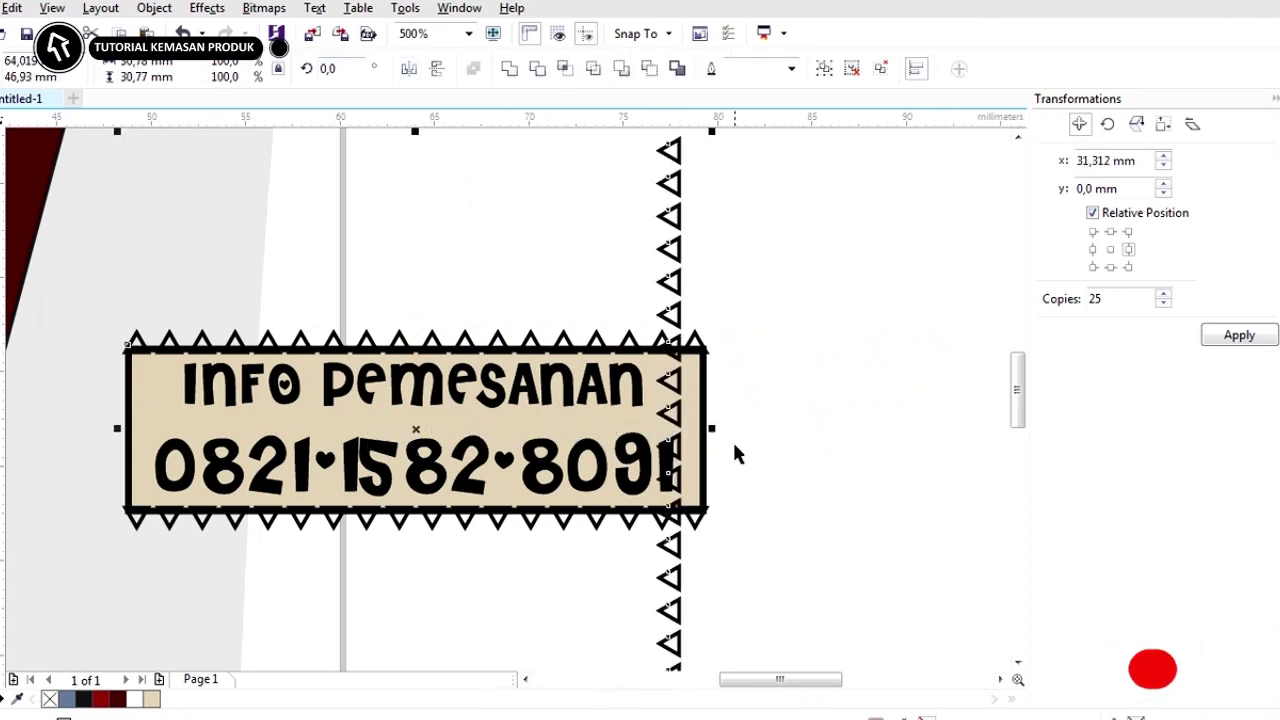
key("l")
left_click(819, 431)
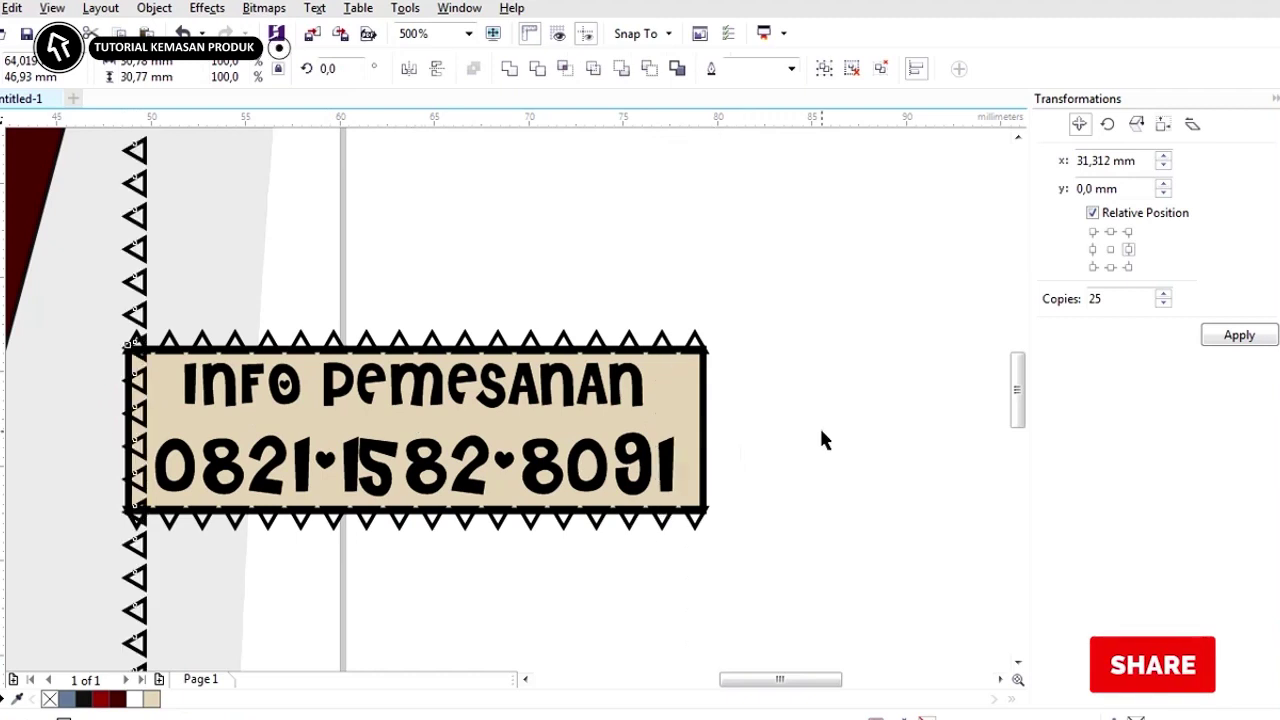
scroll(23, 437, "up", 3)
left_click_drag(505, 363, 458, 362)
scroll(434, 363, "up", 2)
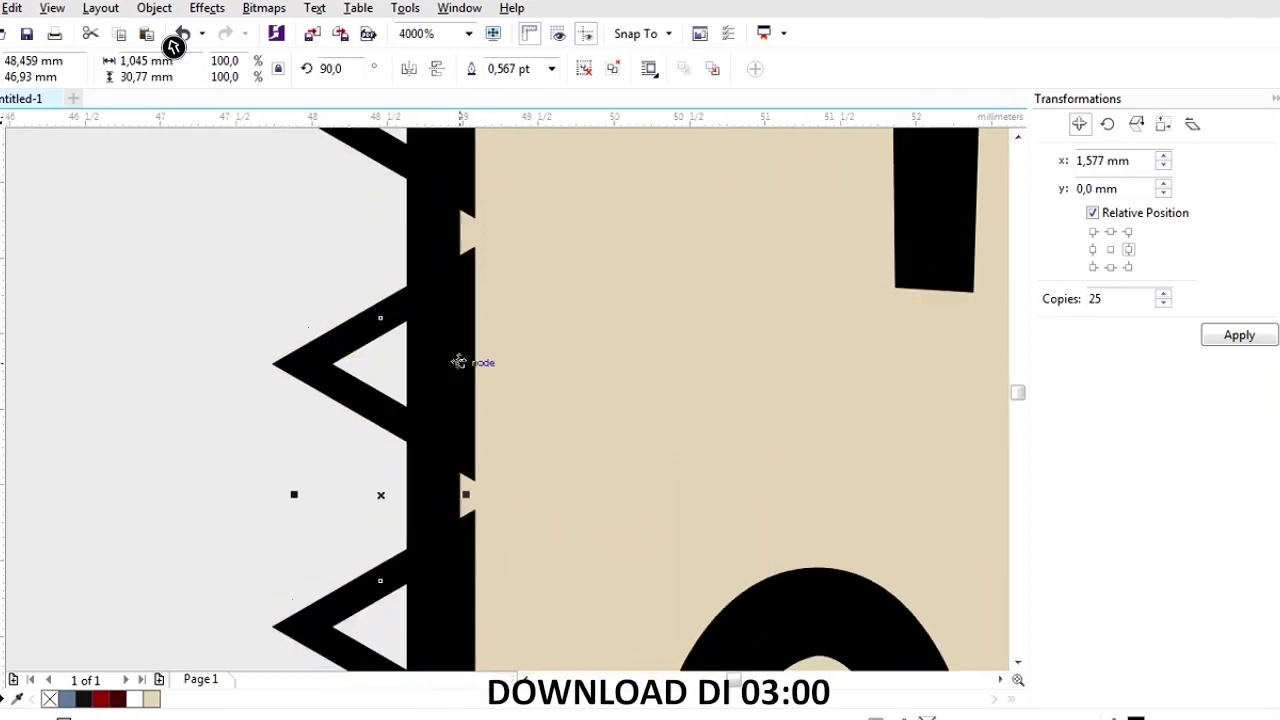
scroll(458, 362, "down", 6)
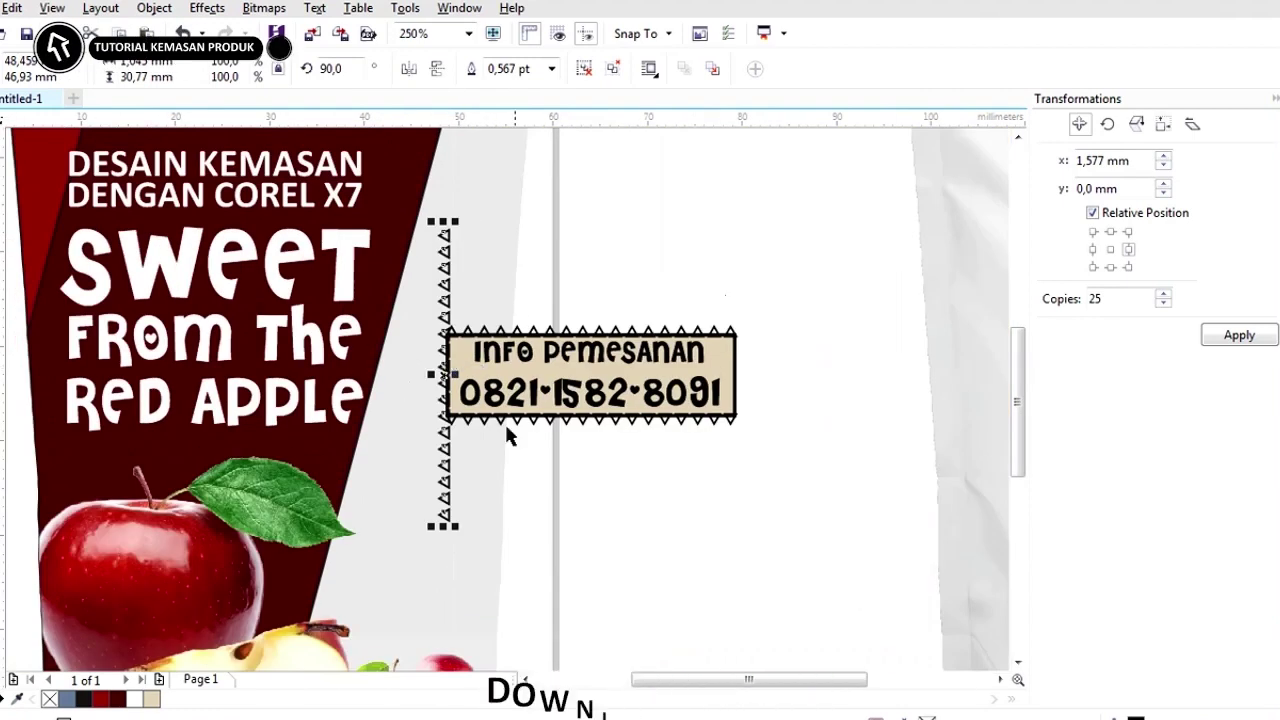
Delete the top-left and bottom-left corner triangles from the left-edge column.
scroll(591, 477, "up", 1)
left_click(623, 509)
left_click_drag(650, 627, 409, 393)
scroll(535, 567, "up", 3)
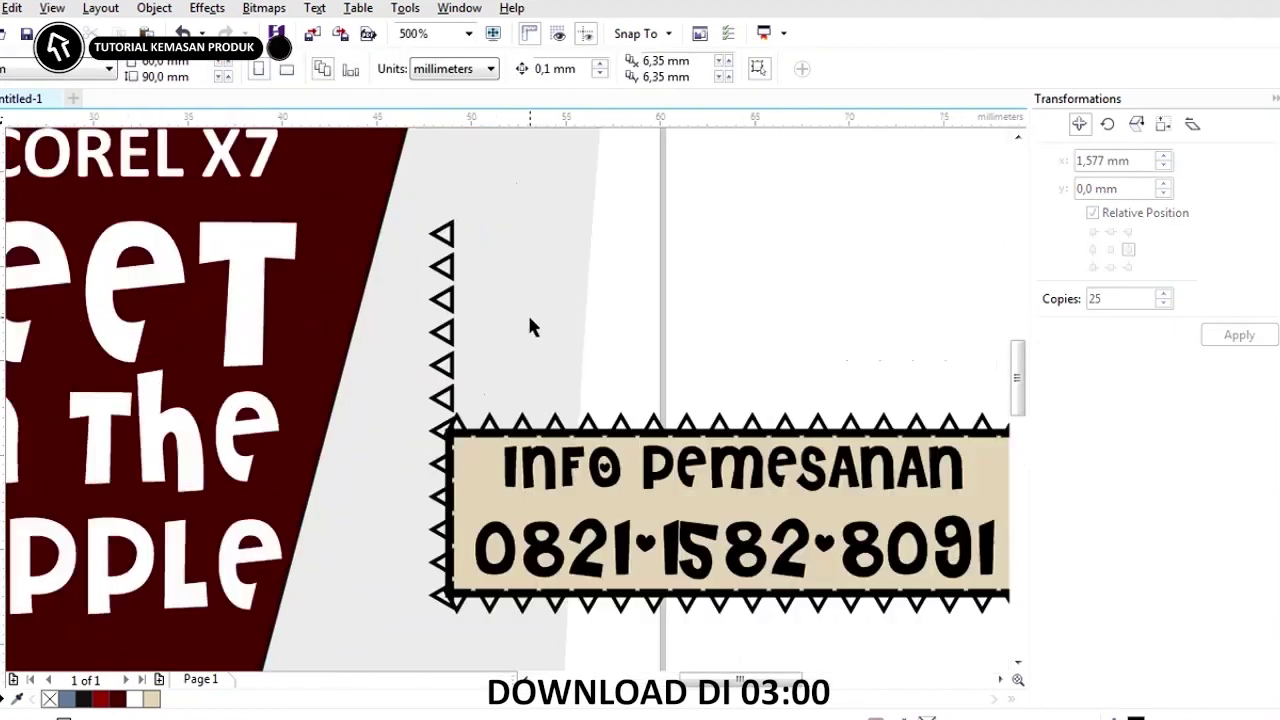
left_click_drag(378, 418, 371, 420)
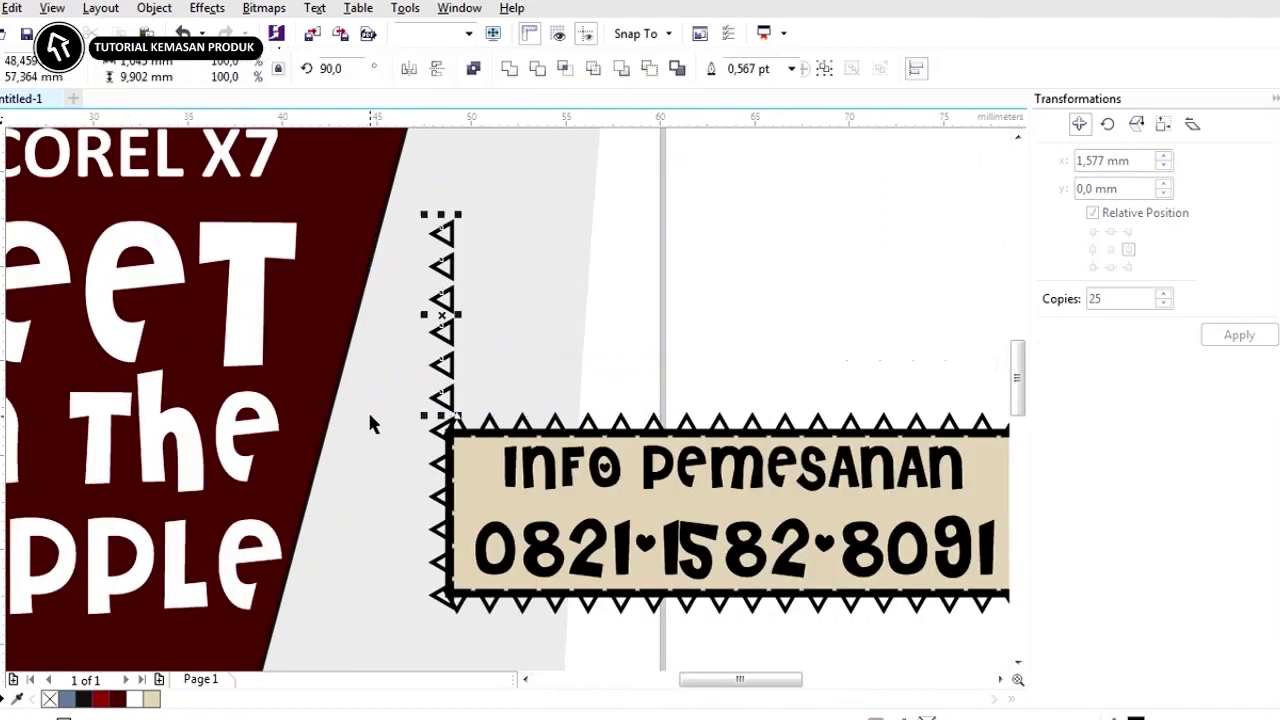
scroll(435, 428, "up", 2)
left_click(428, 418)
key("Delete")
scroll(426, 417, "down", 1)
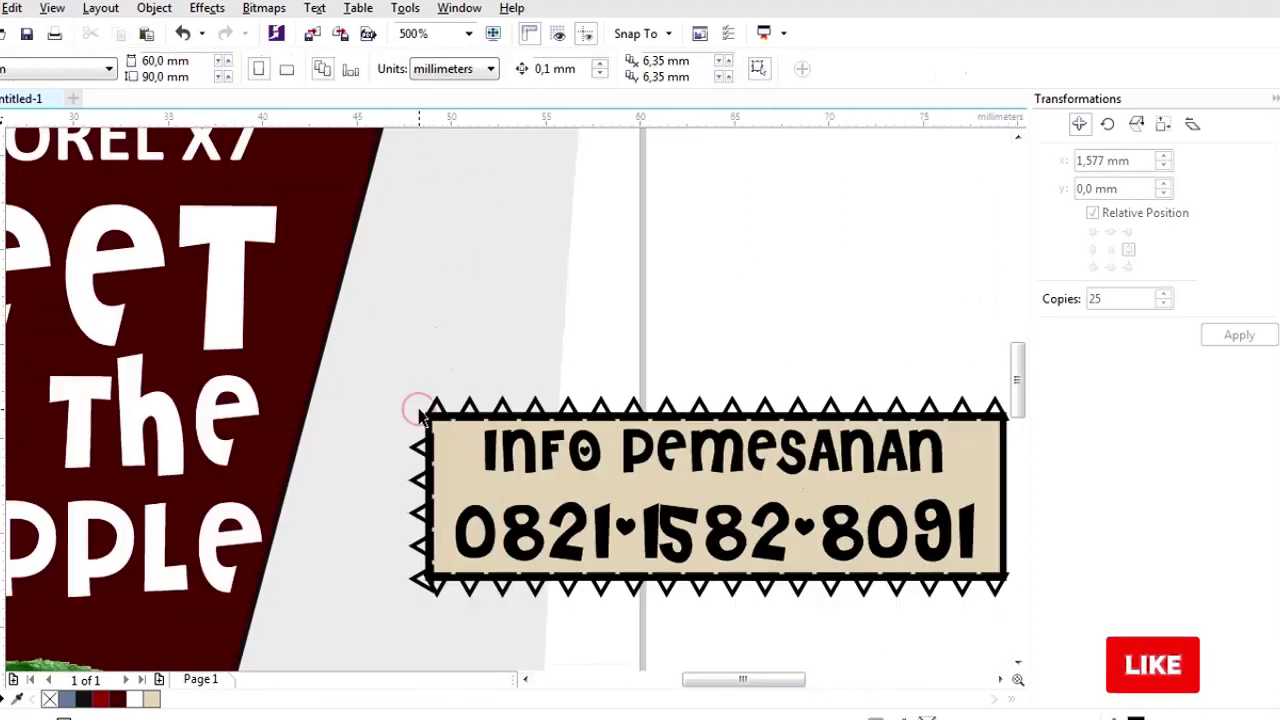
scroll(433, 609, "up", 1)
left_click(430, 575)
key("Delete")
scroll(441, 500, "down", 1)
scroll(441, 520, "up", 1)
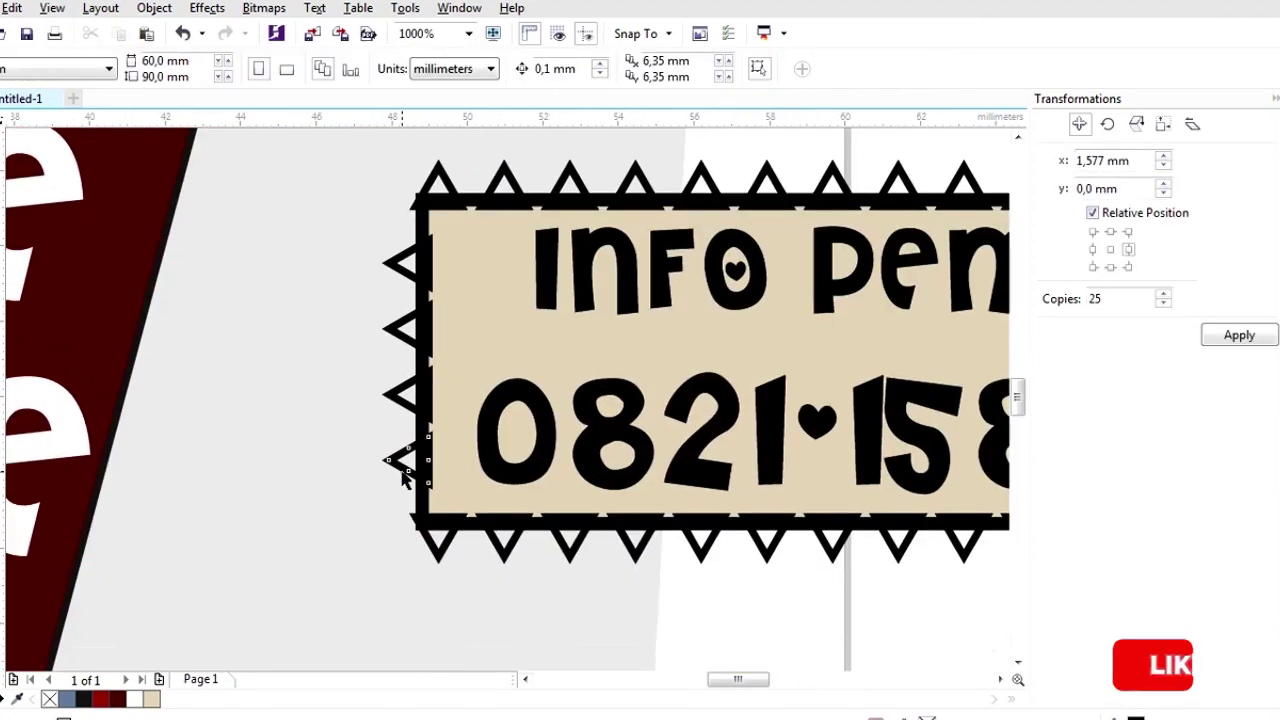
Group the remaining left-edge triangles and make a mirrored copy for the right edge.
left_click(402, 471)
left_click(398, 401, "shift")
left_click(393, 332, "shift")
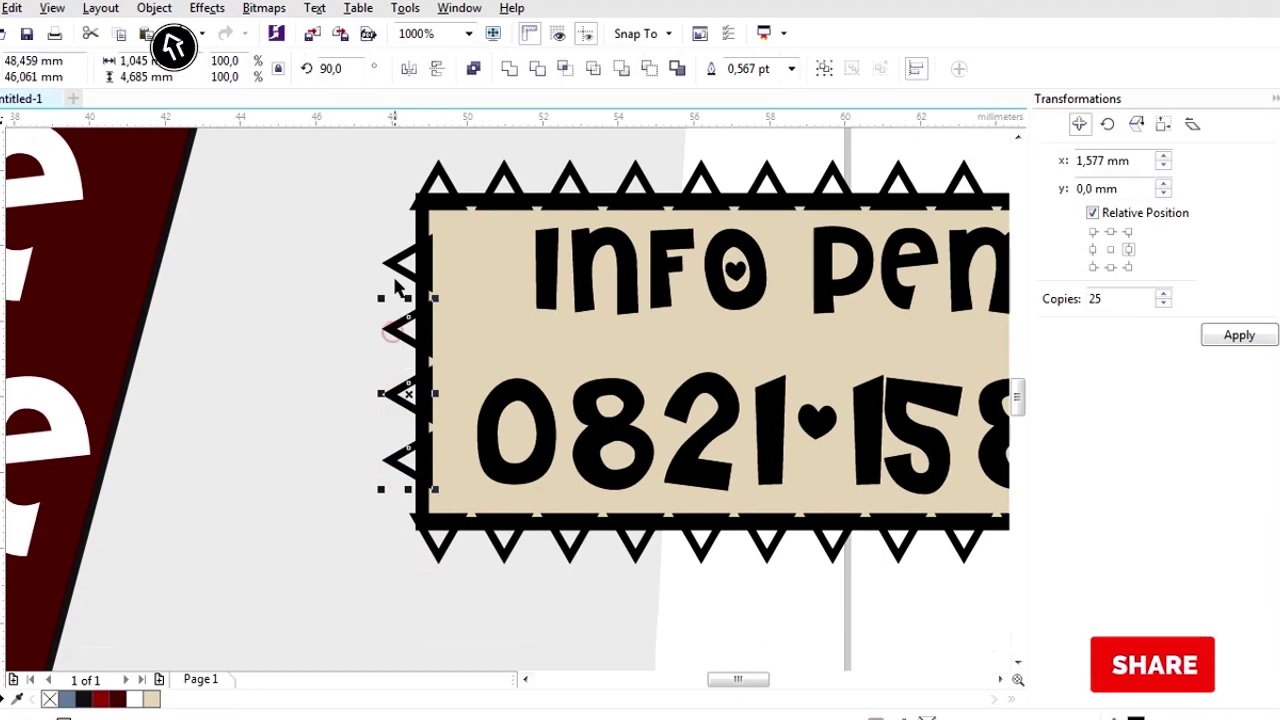
left_click(398, 267, "shift")
key("ctrl+g")
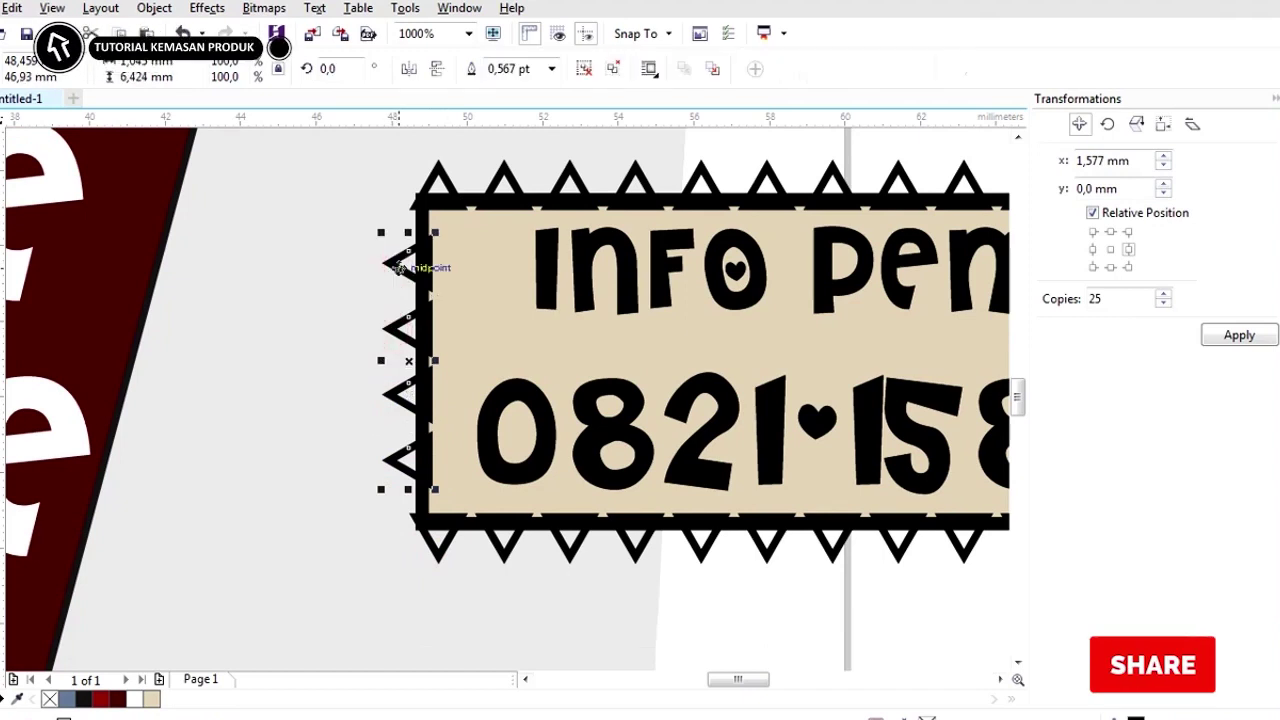
left_click(397, 267)
left_click(408, 70)
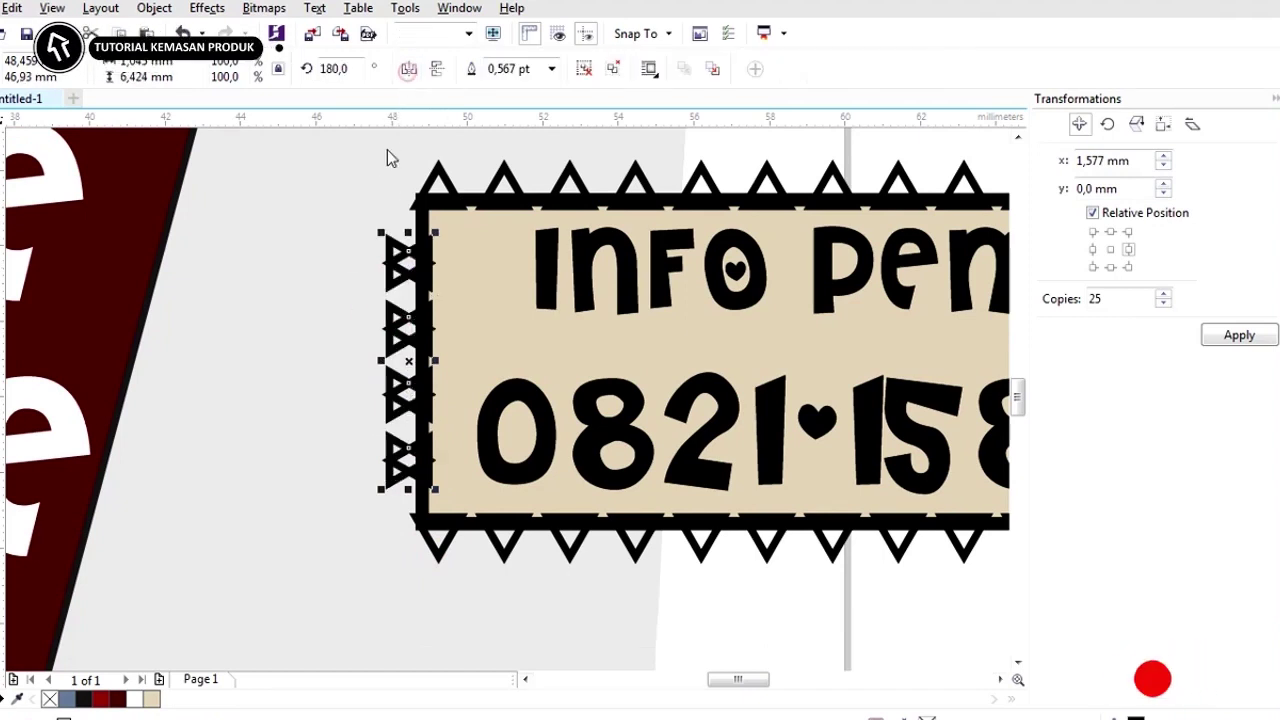
scroll(263, 343, "down", 3)
scroll(629, 363, "up", 2)
scroll(490, 310, "up", 2)
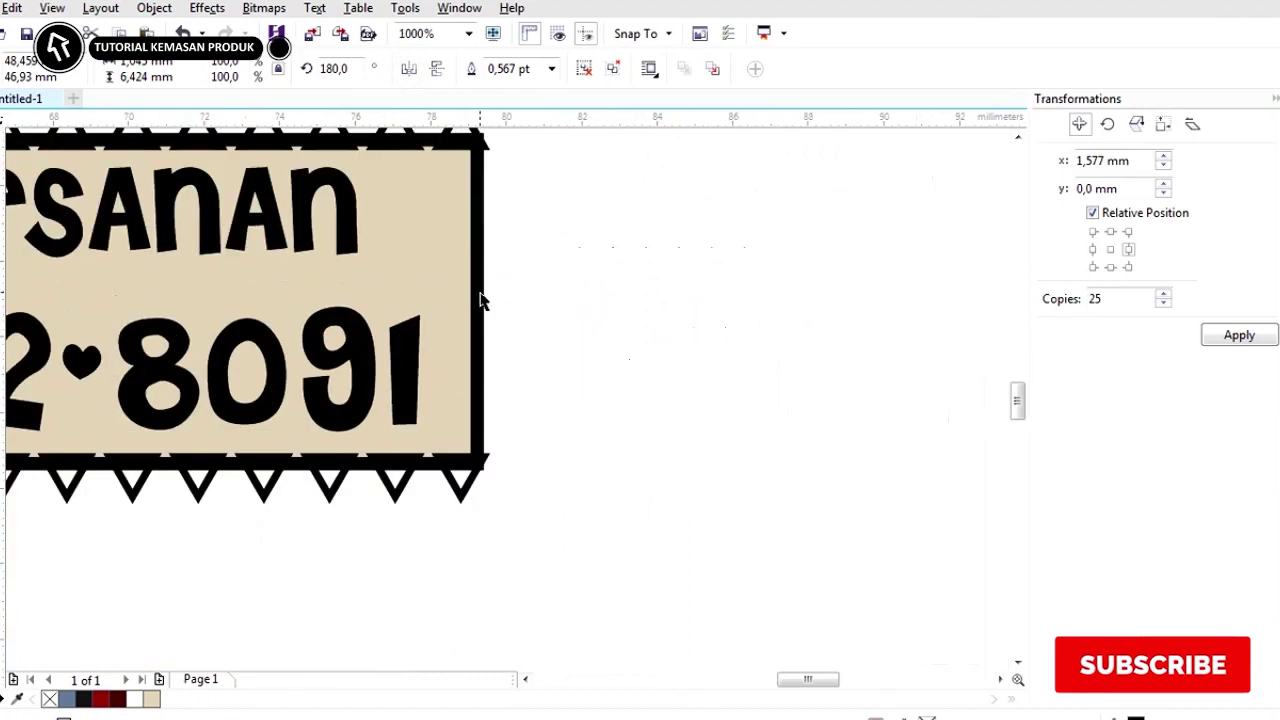
left_click(480, 300)
scroll(526, 437, "down", 3)
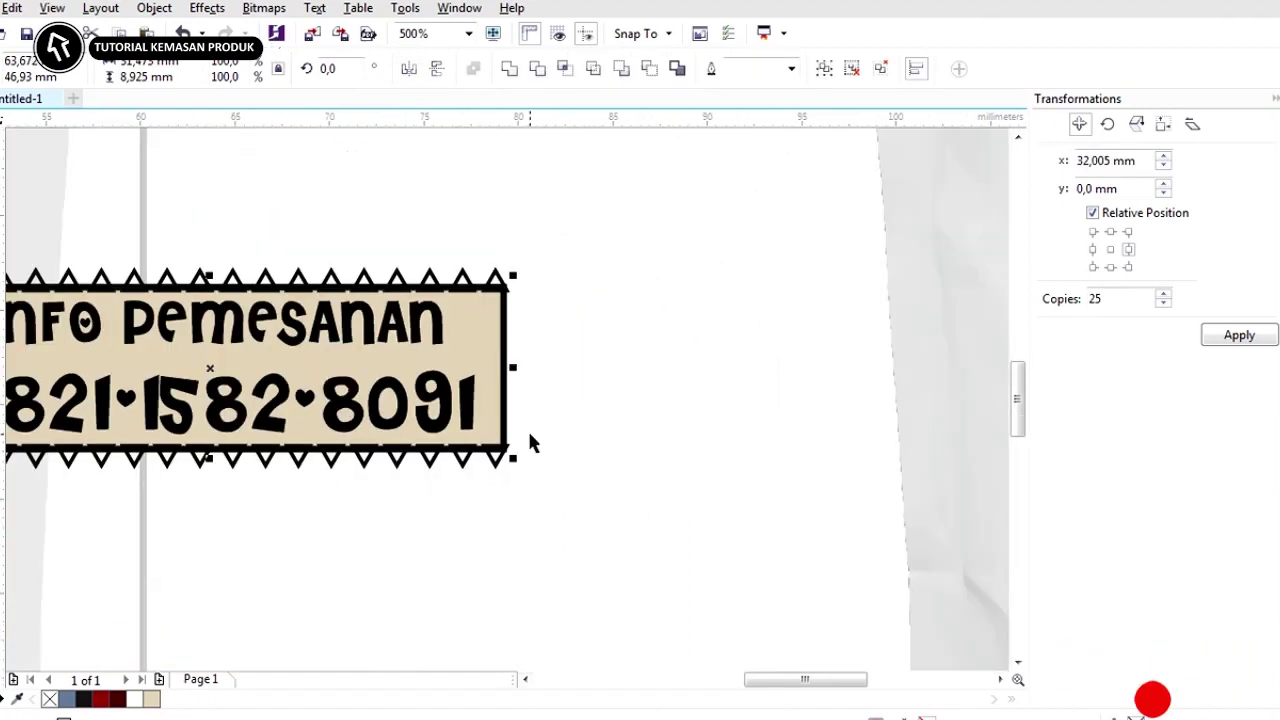
Snap the right-edge triangle group onto the border and weld them together.
left_click(530, 443)
scroll(505, 380, "up", 3)
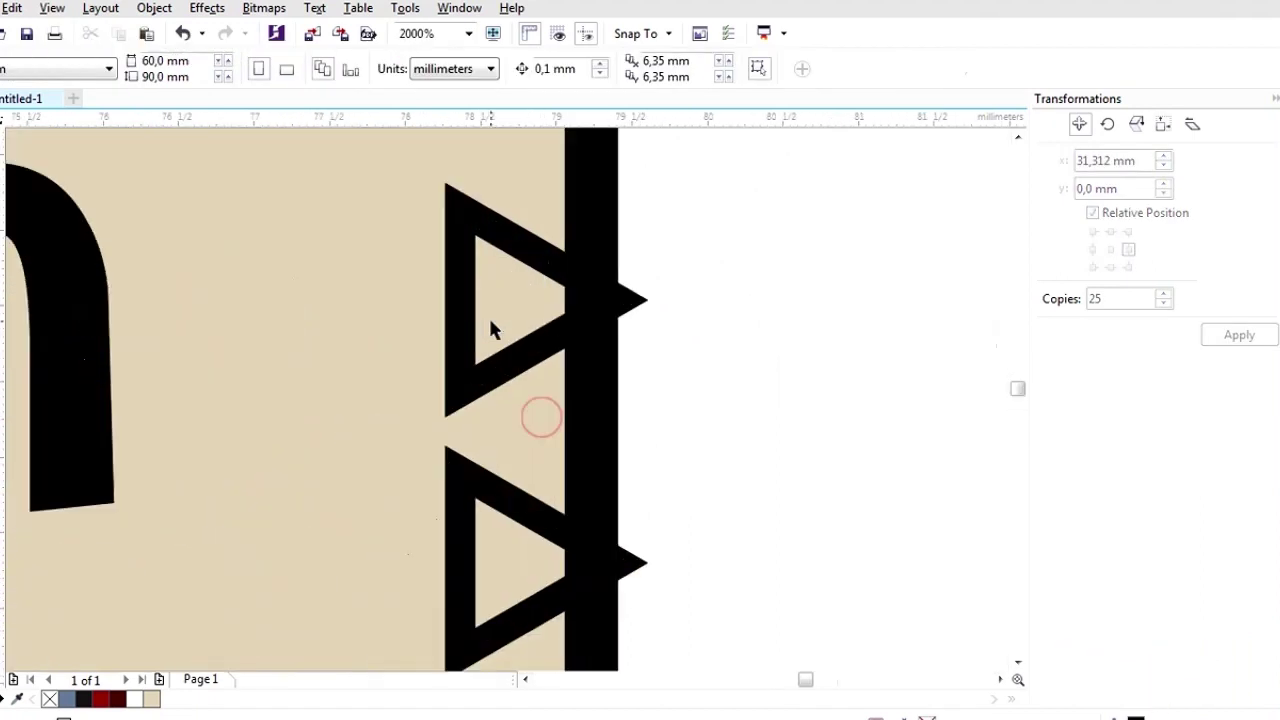
left_click(466, 306)
left_click_drag(502, 312, 518, 300)
left_click(538, 230, "shift")
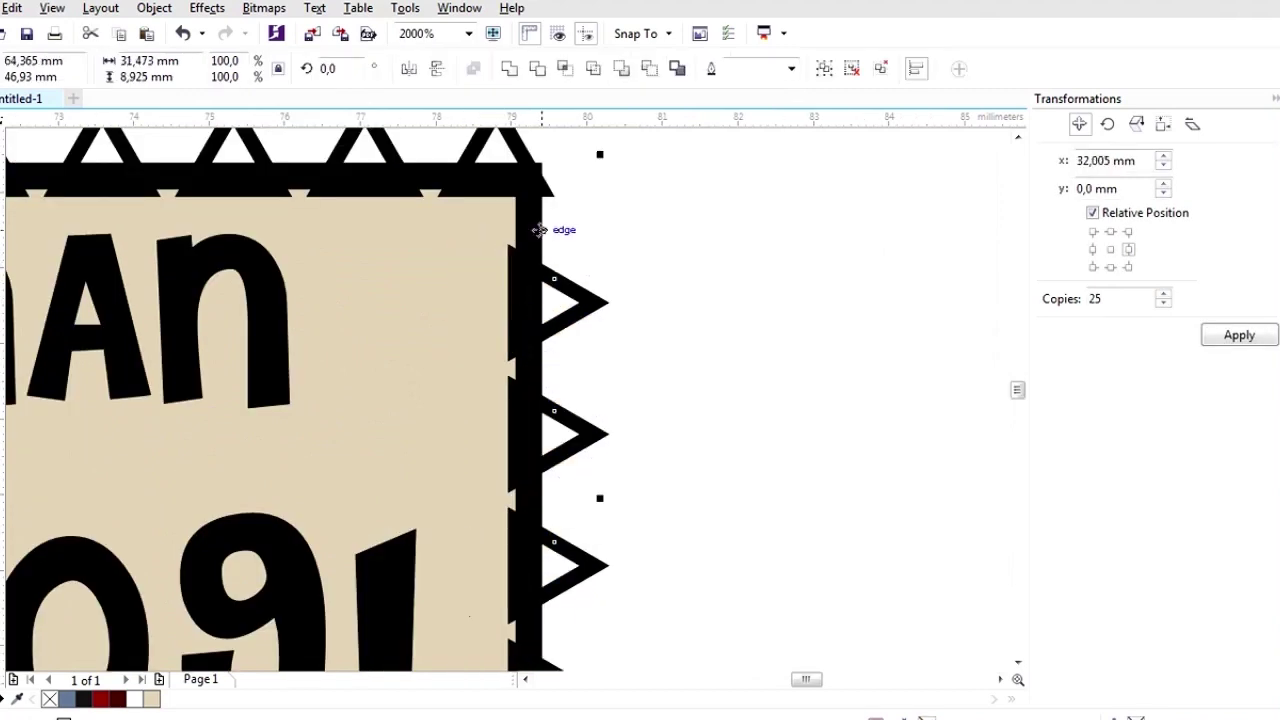
left_click(512, 74)
Weld the bottom triangle row into the border.
left_click(603, 305)
scroll(602, 298, "down", 3)
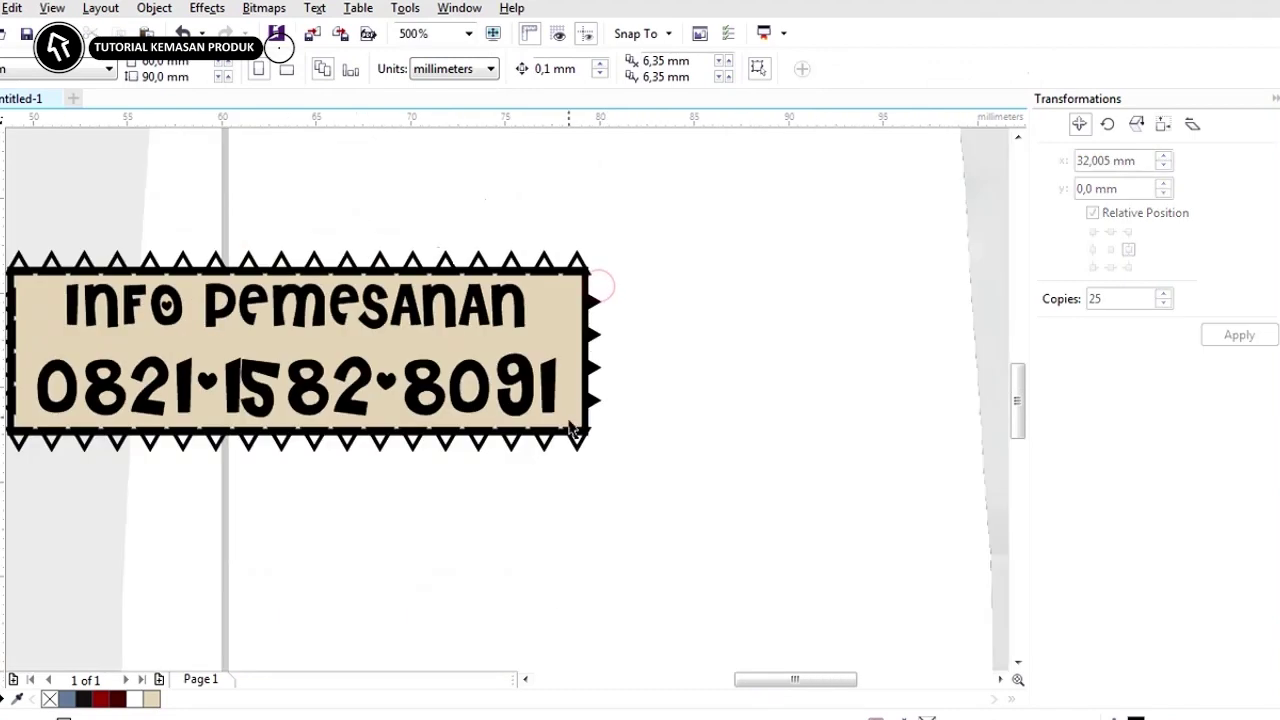
scroll(575, 430, "up", 3)
left_click(594, 466)
left_click(642, 356, "shift")
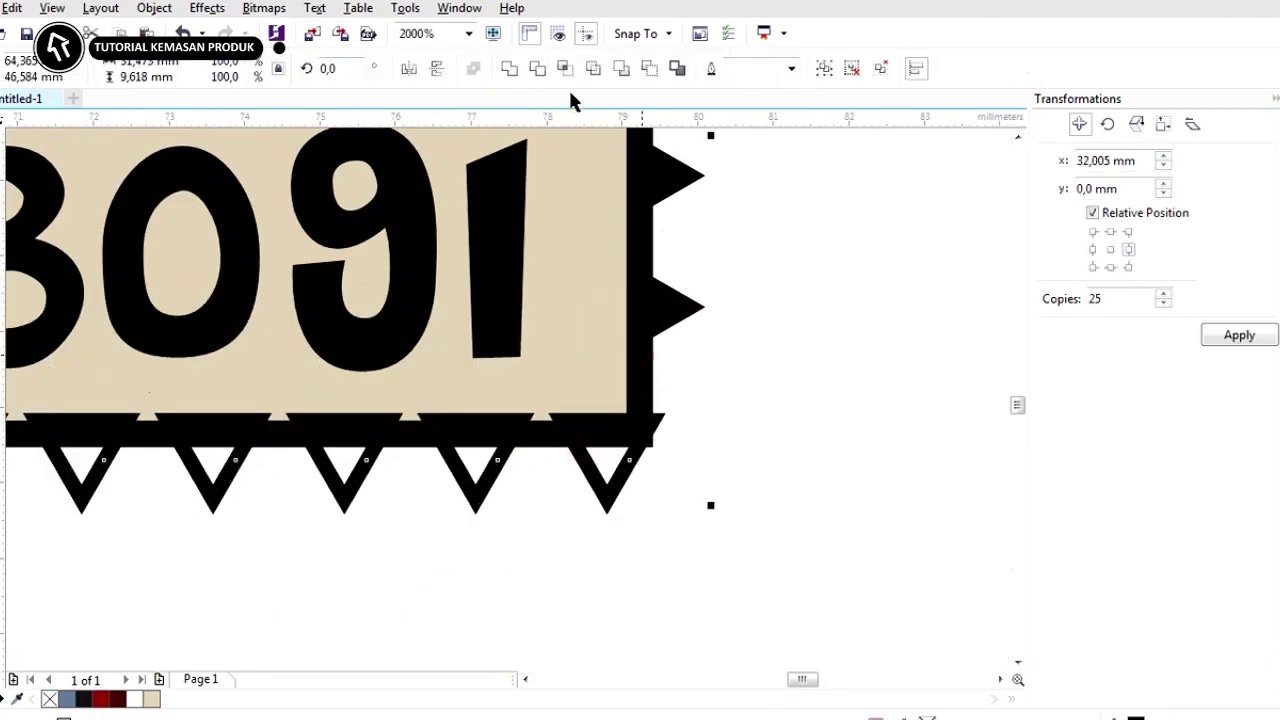
left_click(508, 66)
Combine the remaining zigzag triangles and the black border into one serrated shape.
left_click(776, 421)
scroll(770, 470, "down", 3)
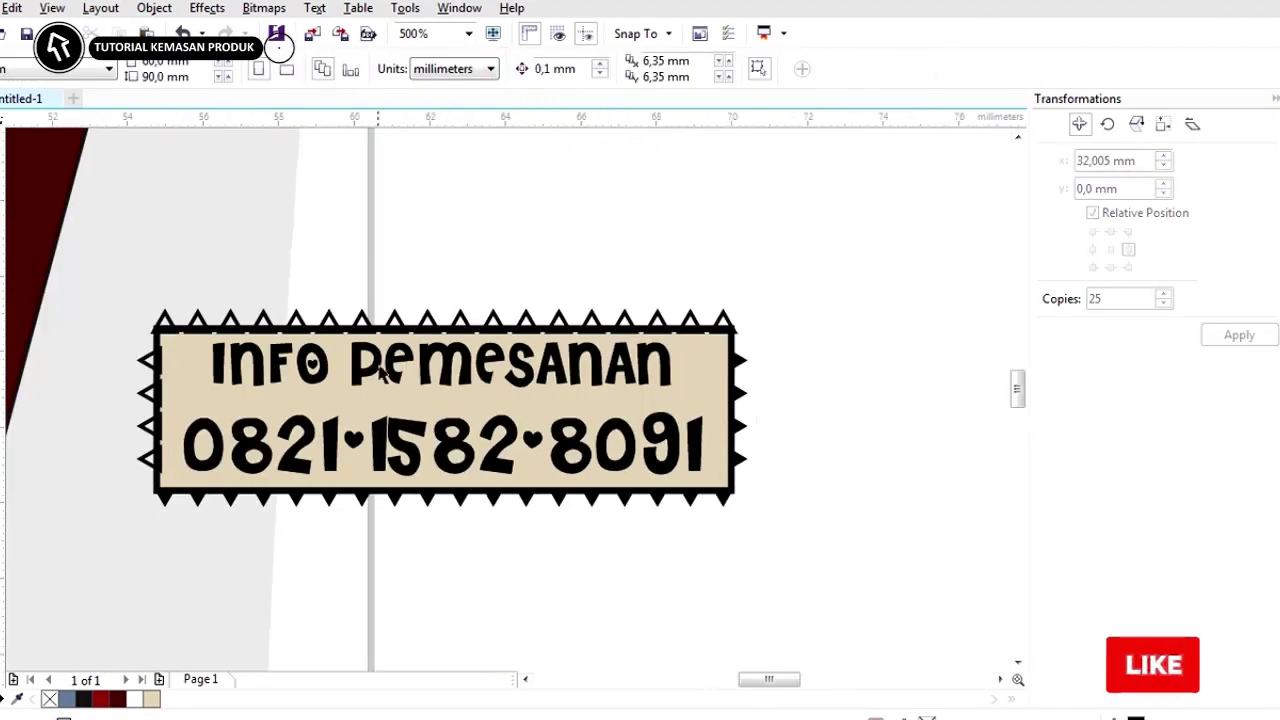
scroll(420, 300, "up", 3)
left_click(425, 287)
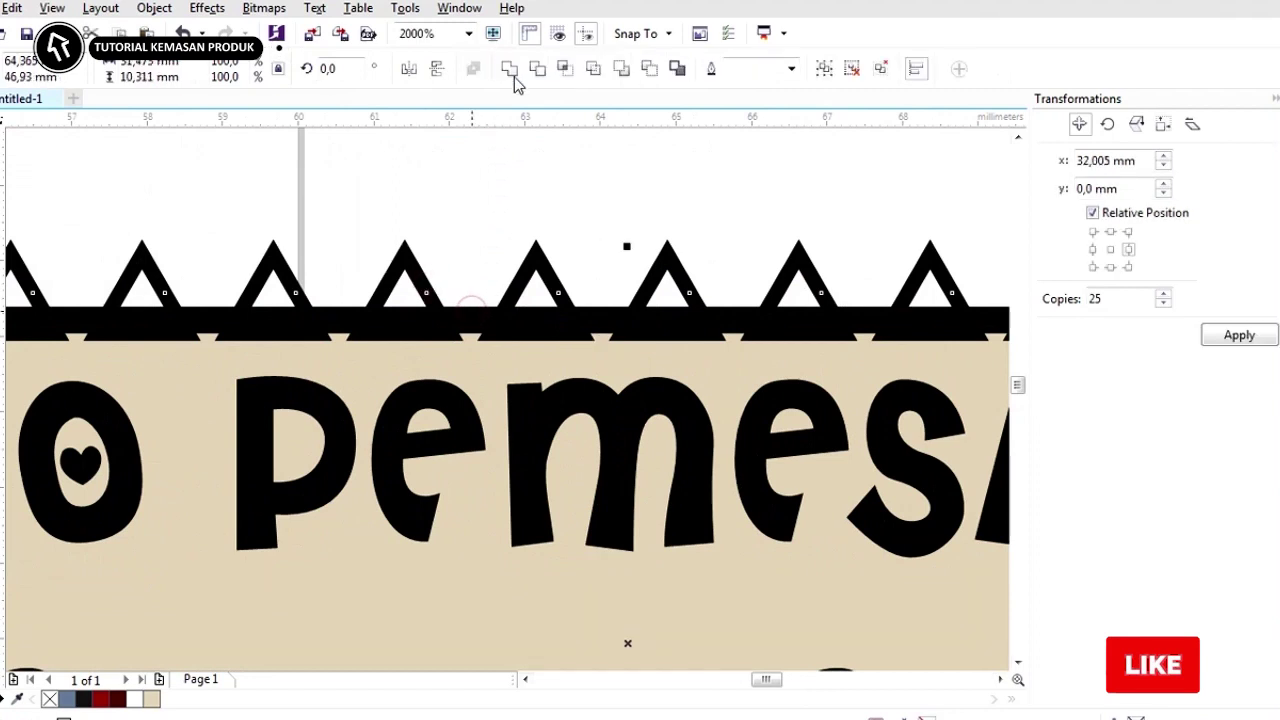
scroll(555, 287, "down", 5)
left_click(594, 486)
scroll(420, 350, "up", 5)
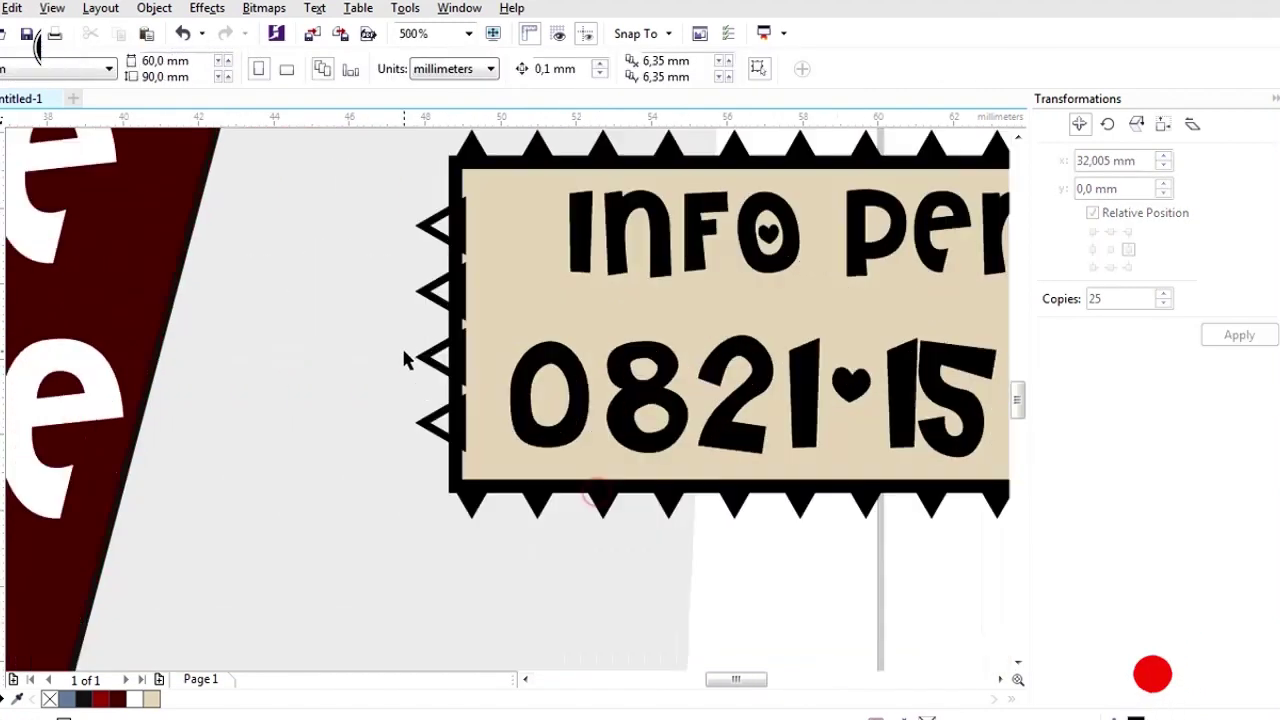
left_click(457, 362)
left_click(513, 140, "shift")
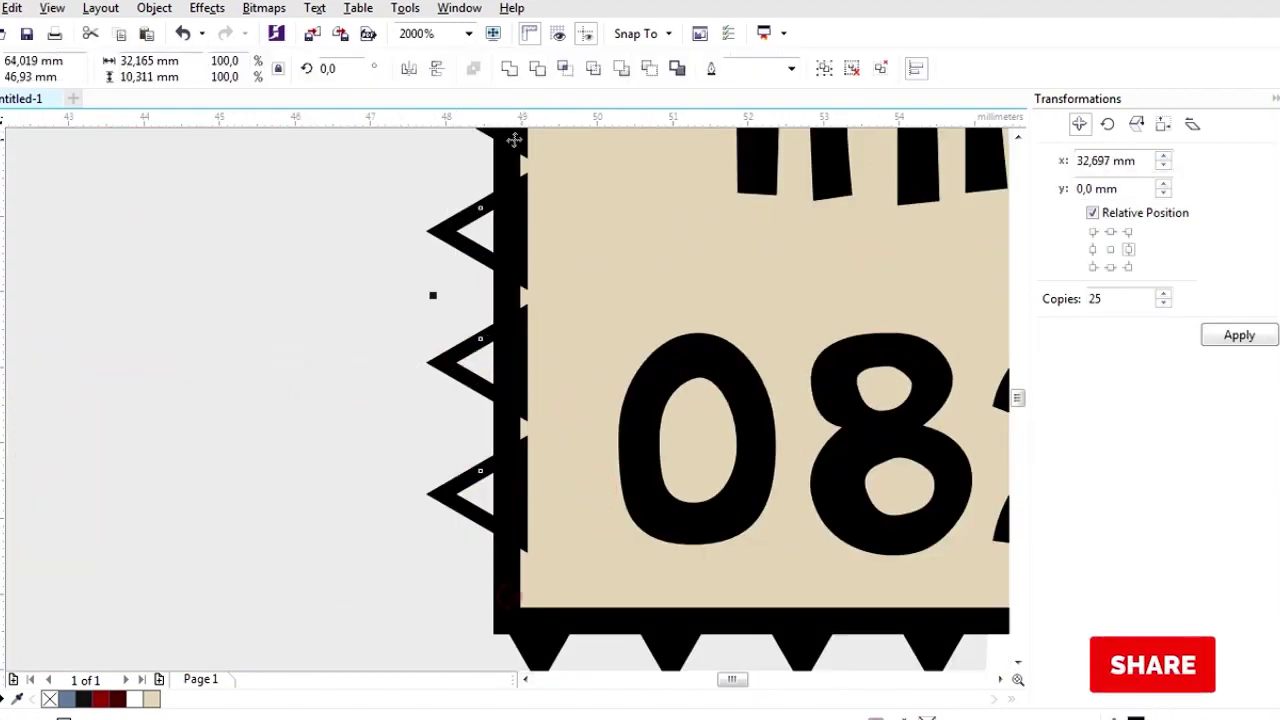
scroll(392, 465, "down", 4)
key("ctrl+l")
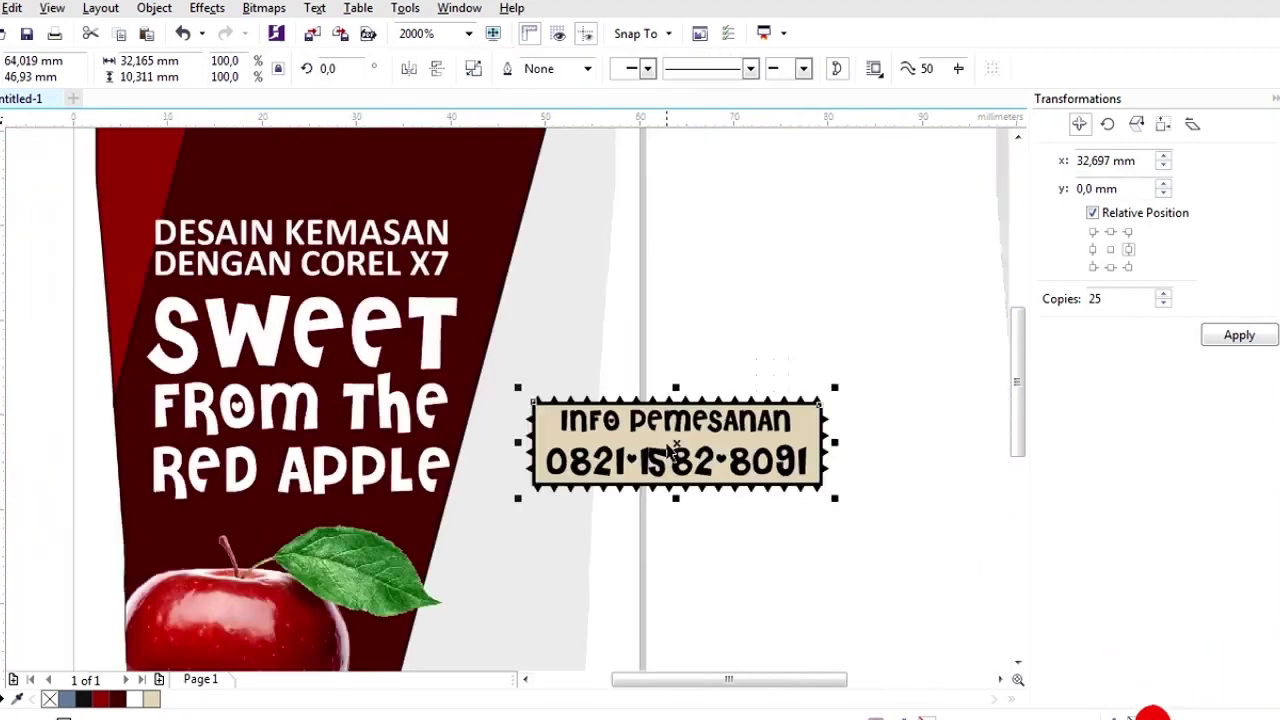
left_click(846, 377)
scroll(846, 375, "up", 1)
scroll(792, 380, "down", 1)
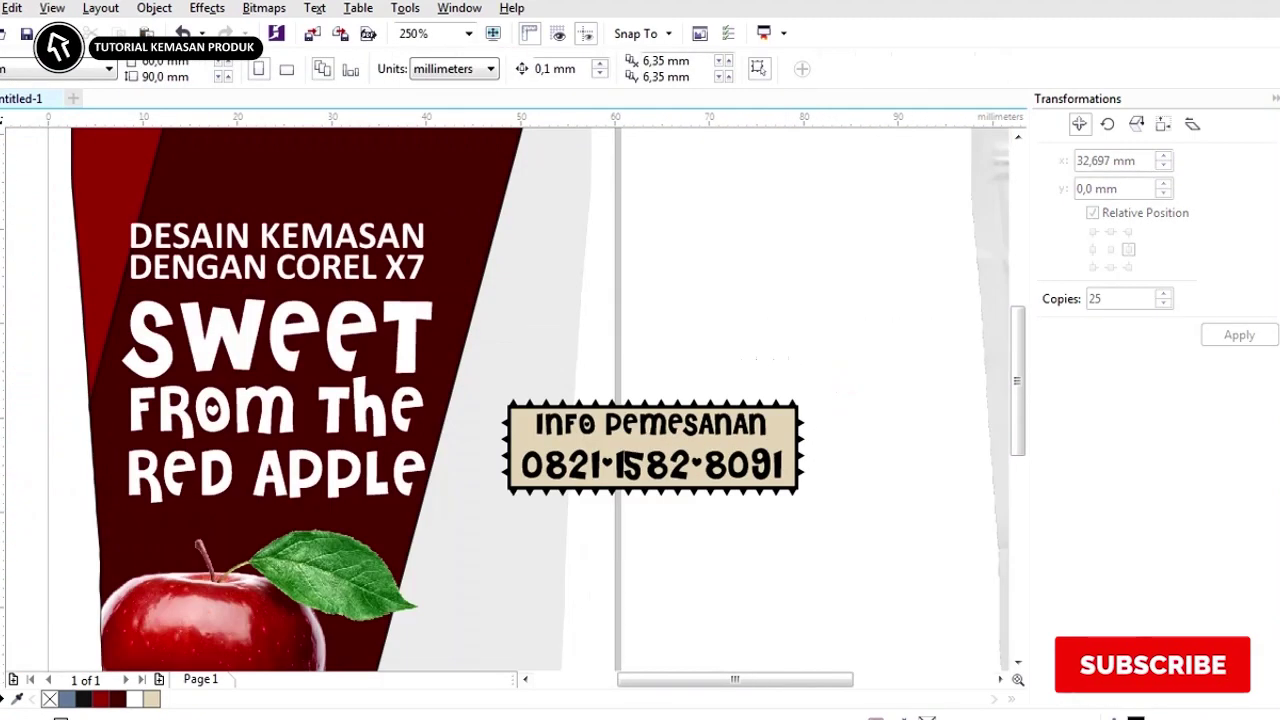
Color the Info Pemesanan badge text with the dark red sampled from the panel.
left_click(1, 475)
scroll(527, 424, "up", 3)
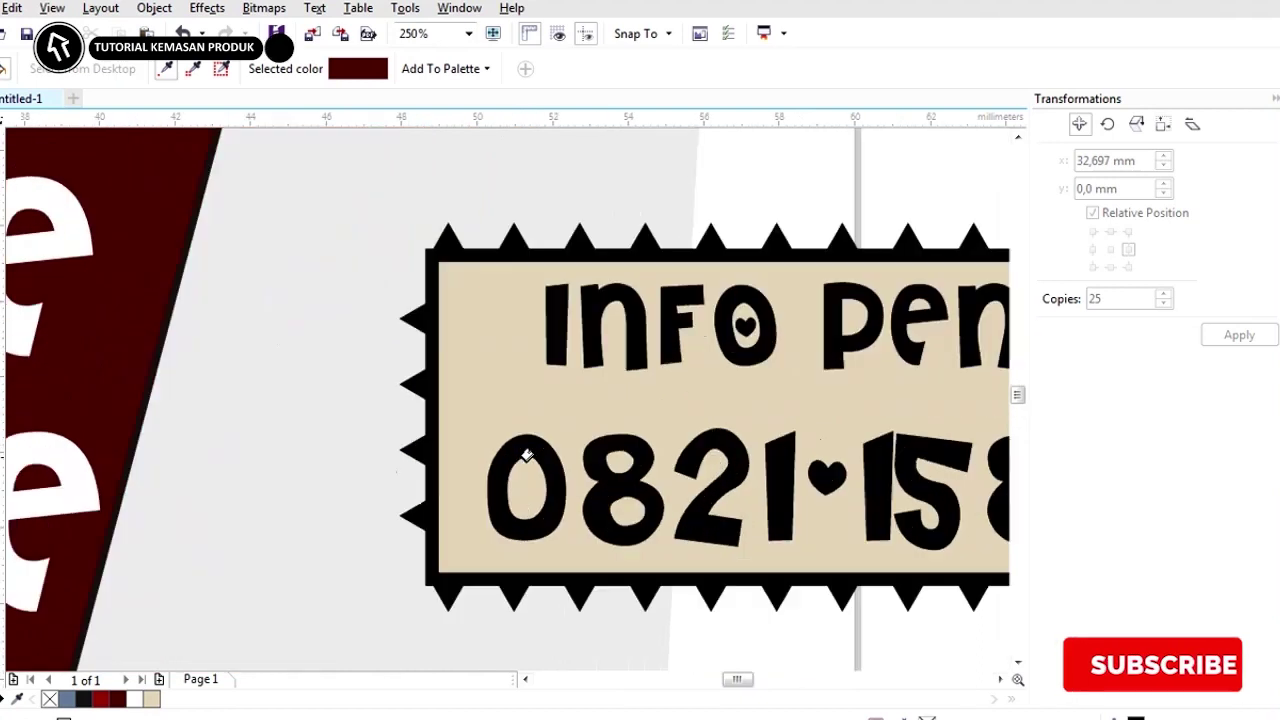
left_click(508, 437)
scroll(128, 301, "down", 1)
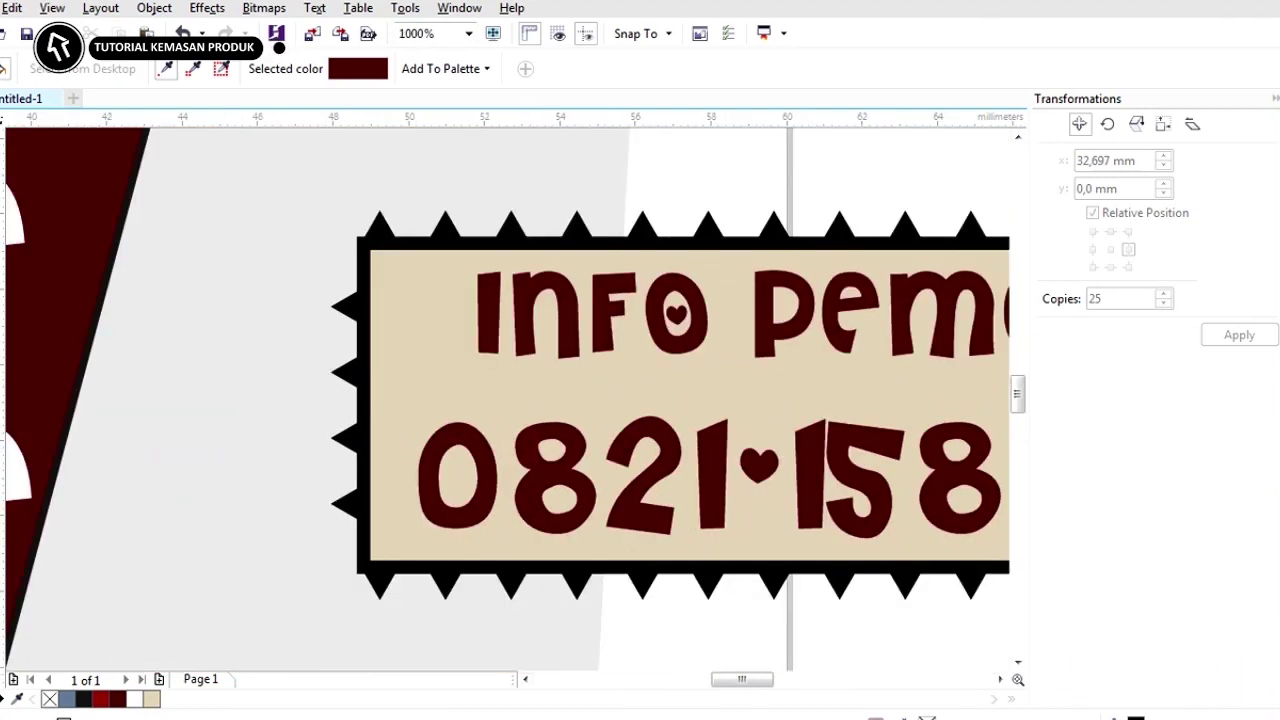
Fill the zigzag frame with white sampled from the page.
scroll(335, 378, "down", 1)
left_click(533, 538)
scroll(508, 523, "up", 2)
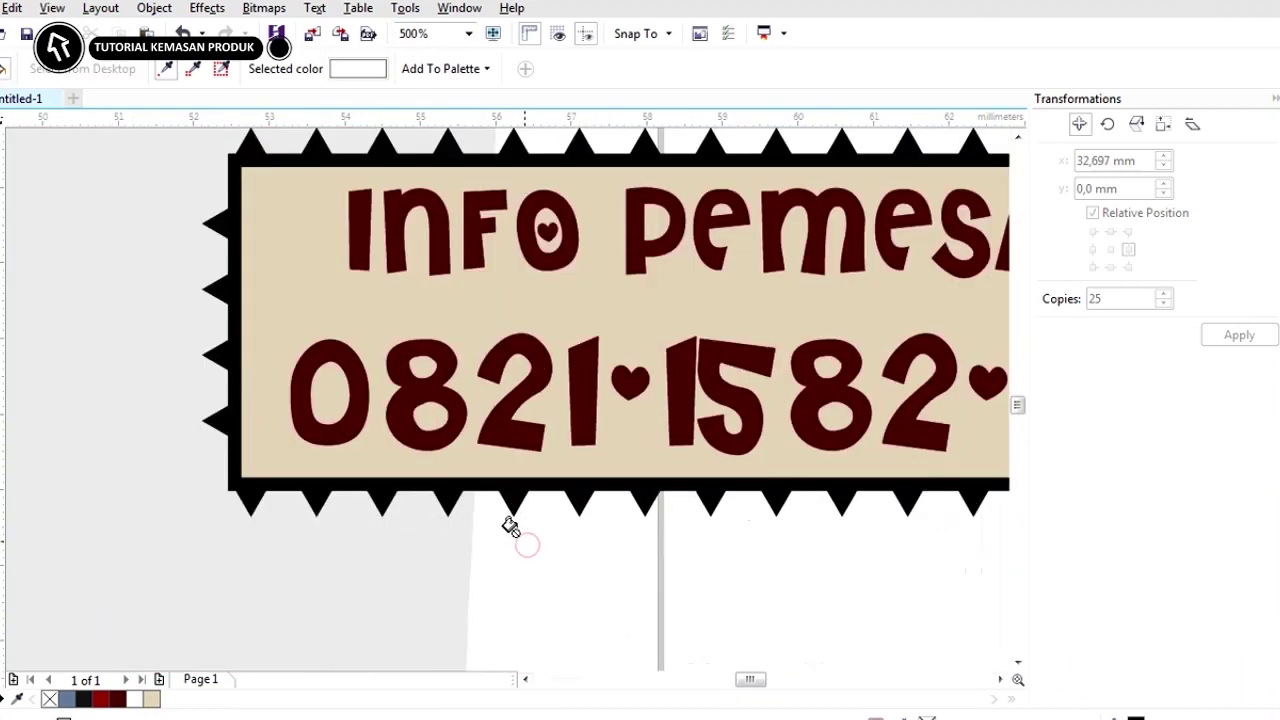
left_click(500, 466)
scroll(497, 466, "down", 1)
scroll(497, 466, "down", 1)
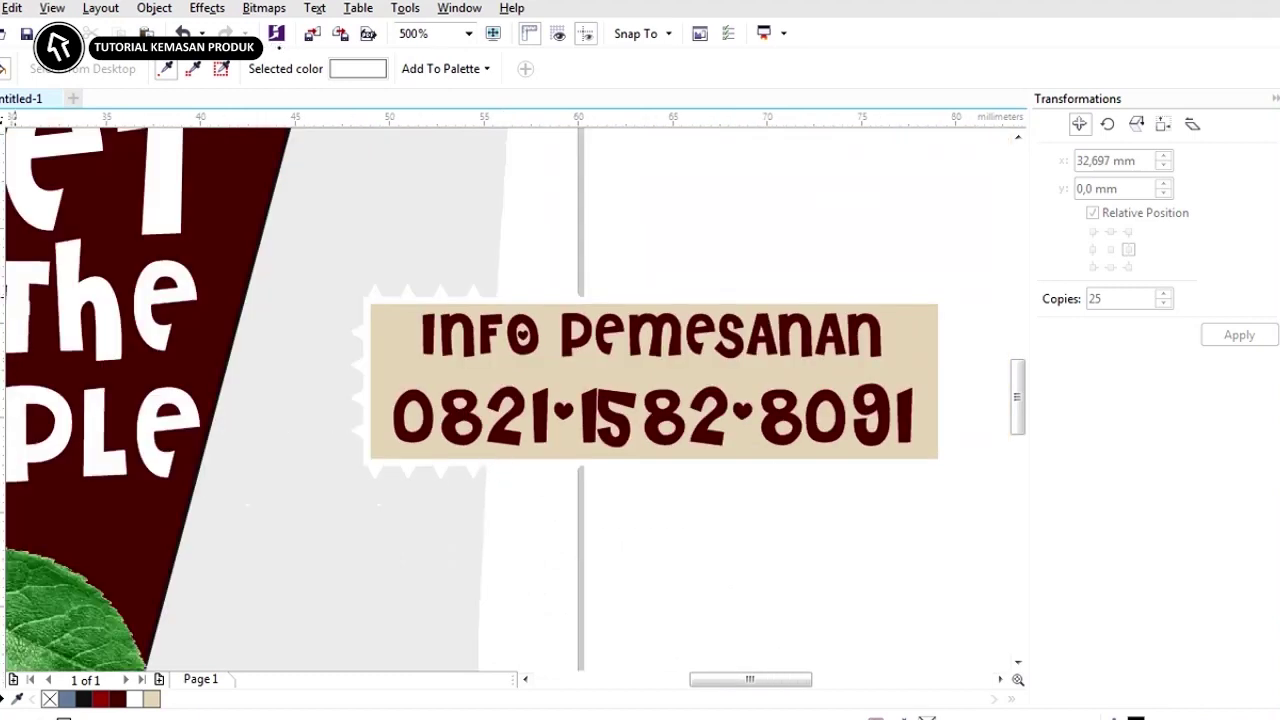
key("space")
scroll(471, 415, "down", 1)
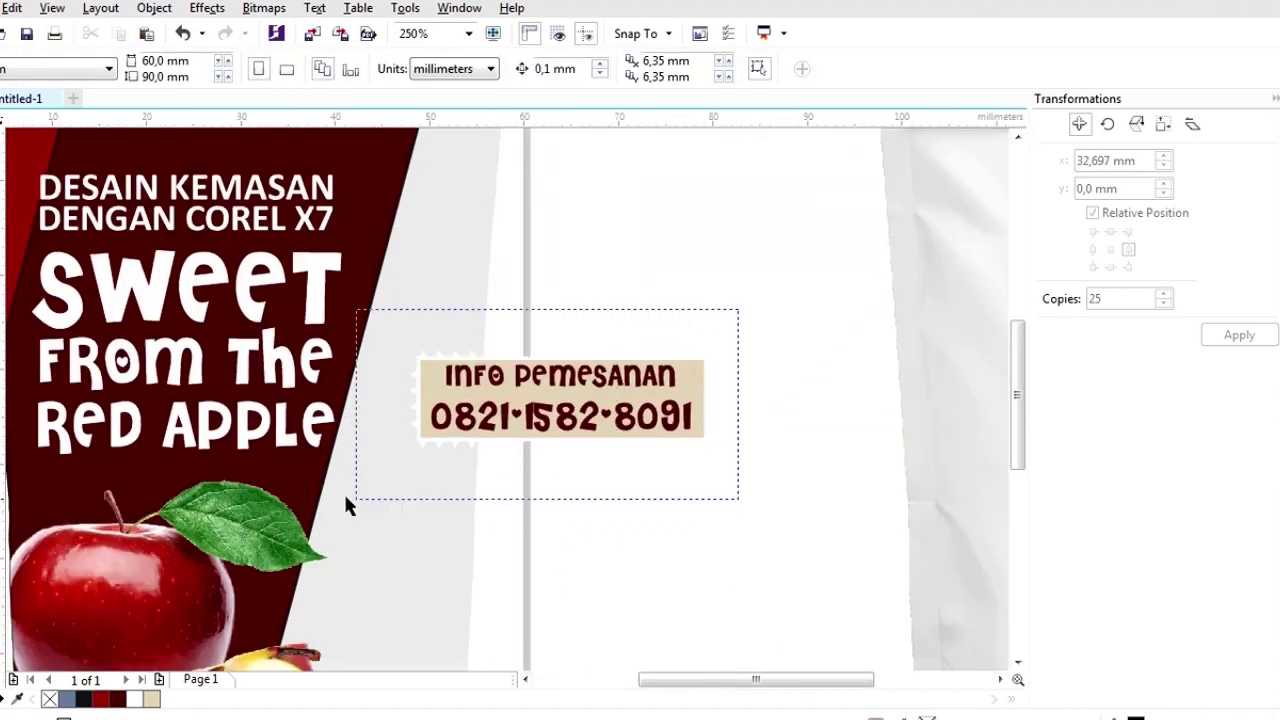
Shrink the Info Pemesanan badge to 25 mm wide and move it over the apple leaf.
left_click_drag(345, 497, 346, 498)
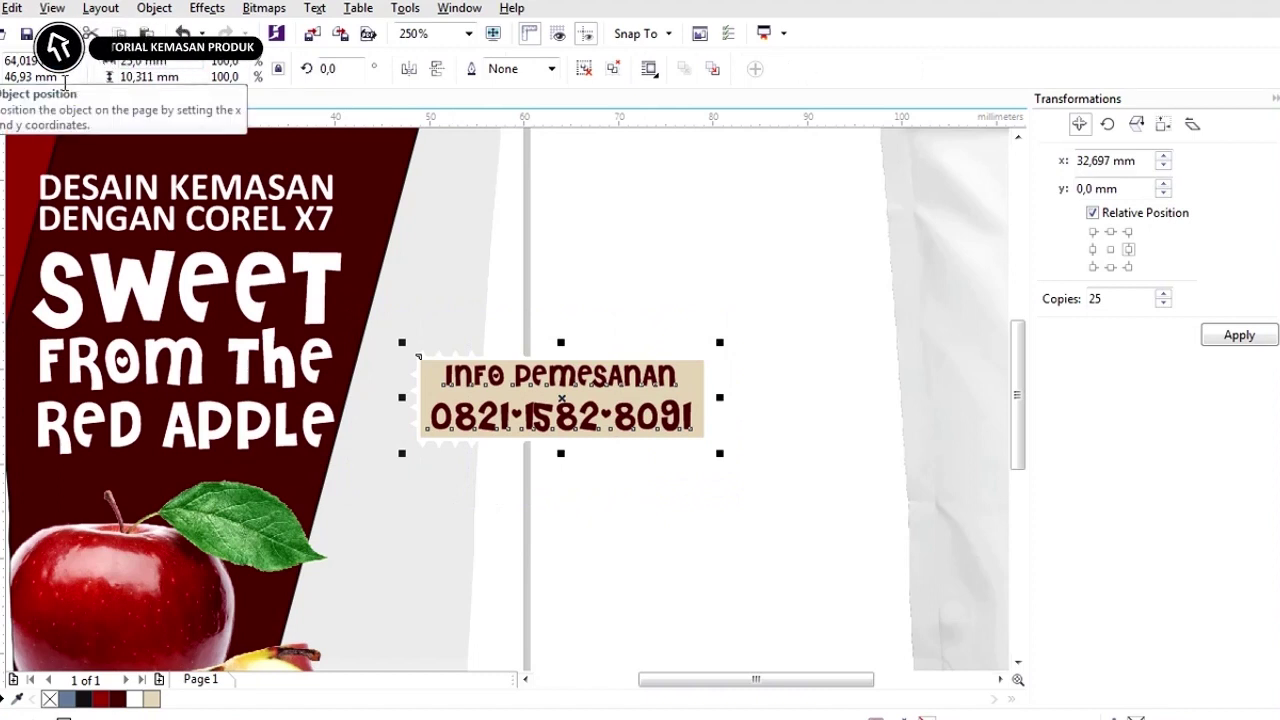
key("Return")
scroll(475, 391, "up", 1)
left_click_drag(559, 409, 125, 561)
scroll(402, 413, "down", 1)
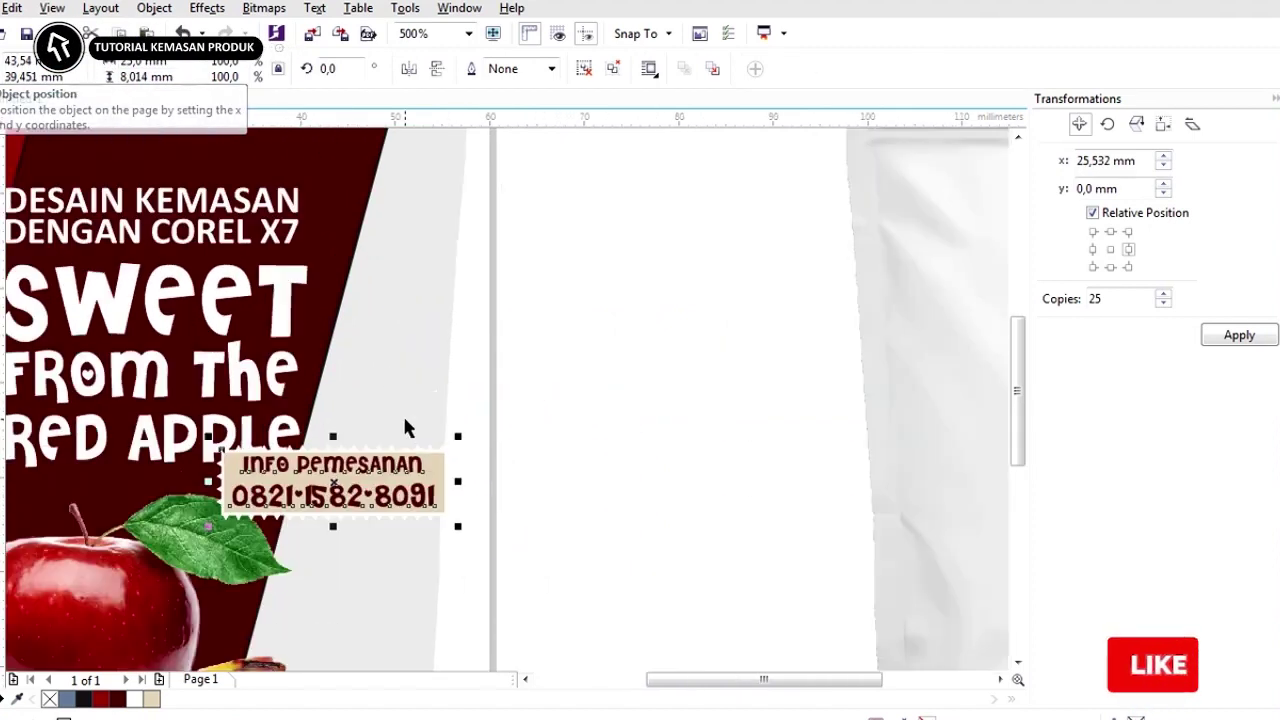
scroll(337, 535, "up", 2)
left_click_drag(397, 380, 360, 483)
scroll(397, 380, "down", 2)
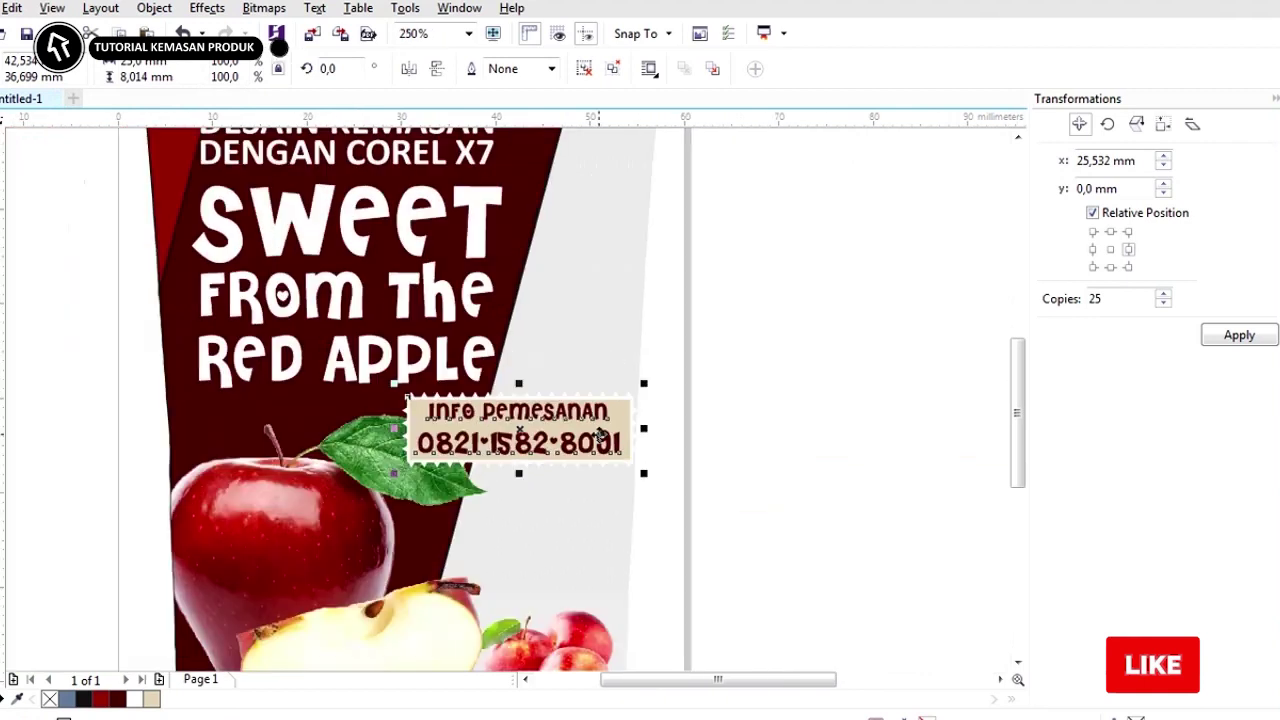
Rotate the badge to 350° and nudge it into place over the leaf.
left_click(356, 70)
type("350")
key("Return")
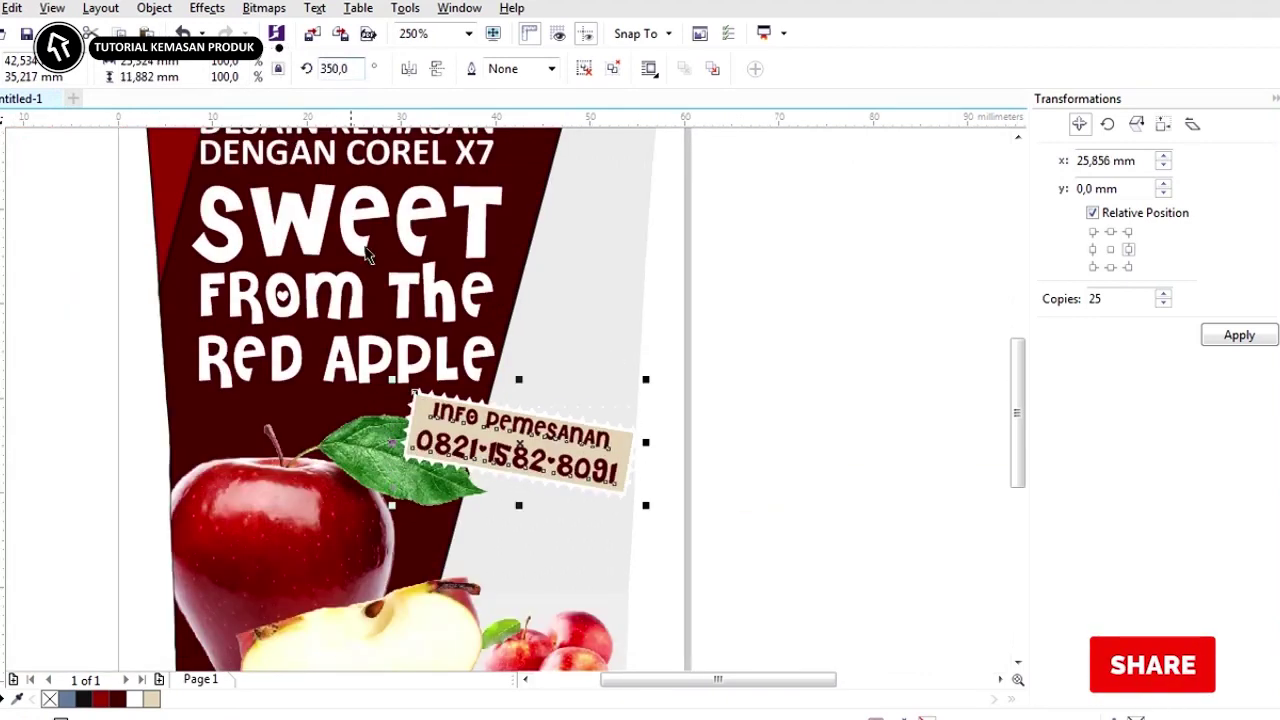
scroll(545, 467, "up", 1)
left_click_drag(545, 467, 642, 461)
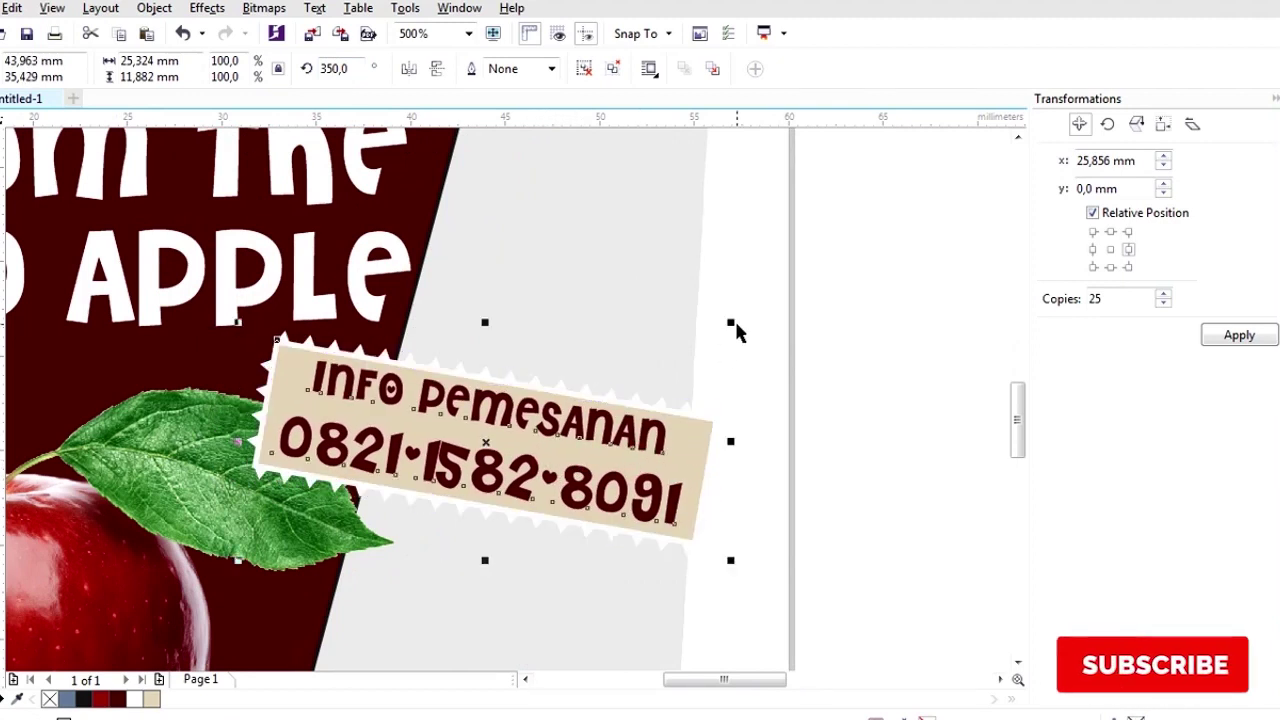
Place a copy of the badge at the bottom-left near the apple slice.
left_click(737, 324)
left_click(670, 271)
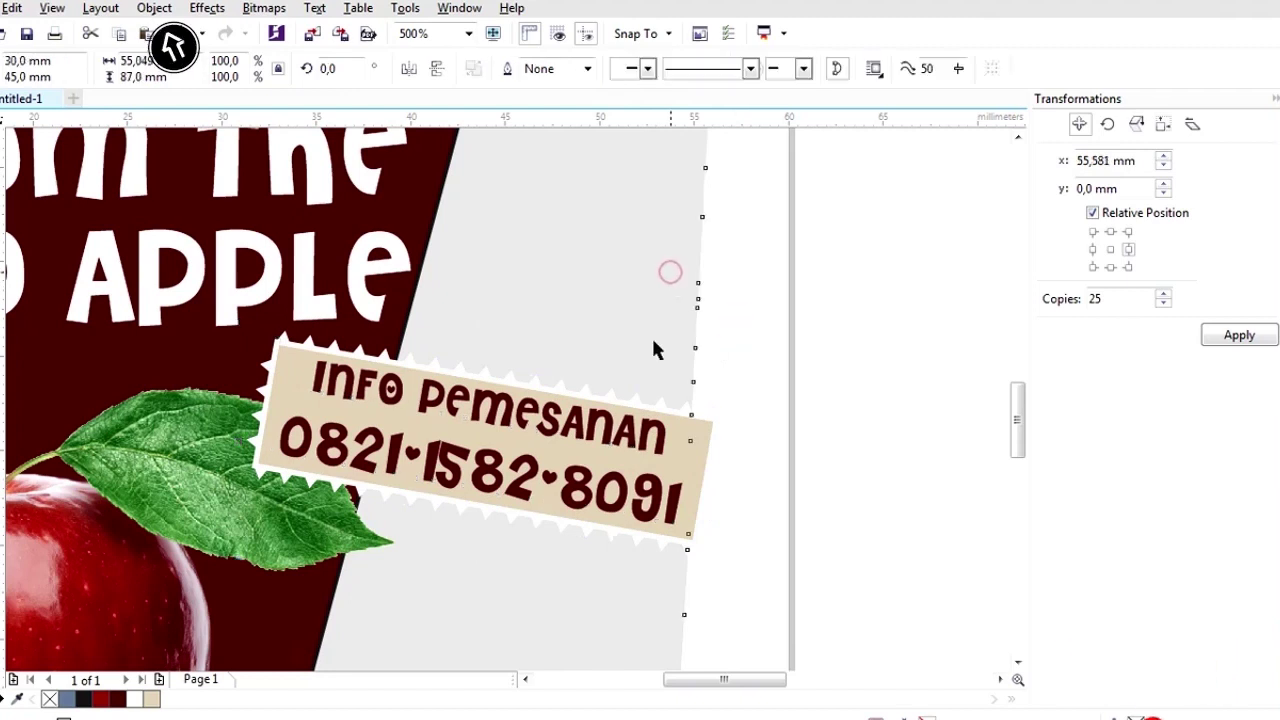
left_click(706, 433)
left_click(792, 368)
left_click(712, 417)
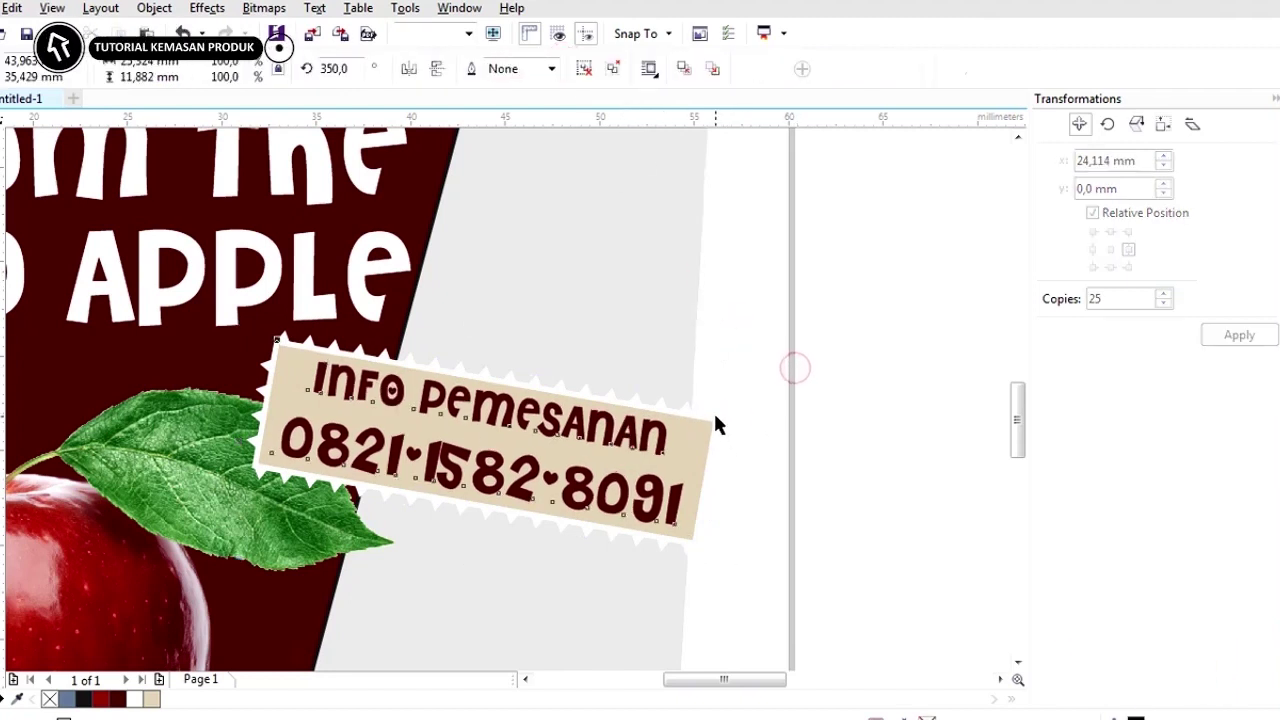
left_click(698, 386)
scroll(680, 340, "down", 1)
left_click_drag(650, 288, 406, 578)
scroll(390, 500, "up", 2)
Reset the copied badge's rotation to 0 and ungroup it.
scroll(378, 434, "down", 2)
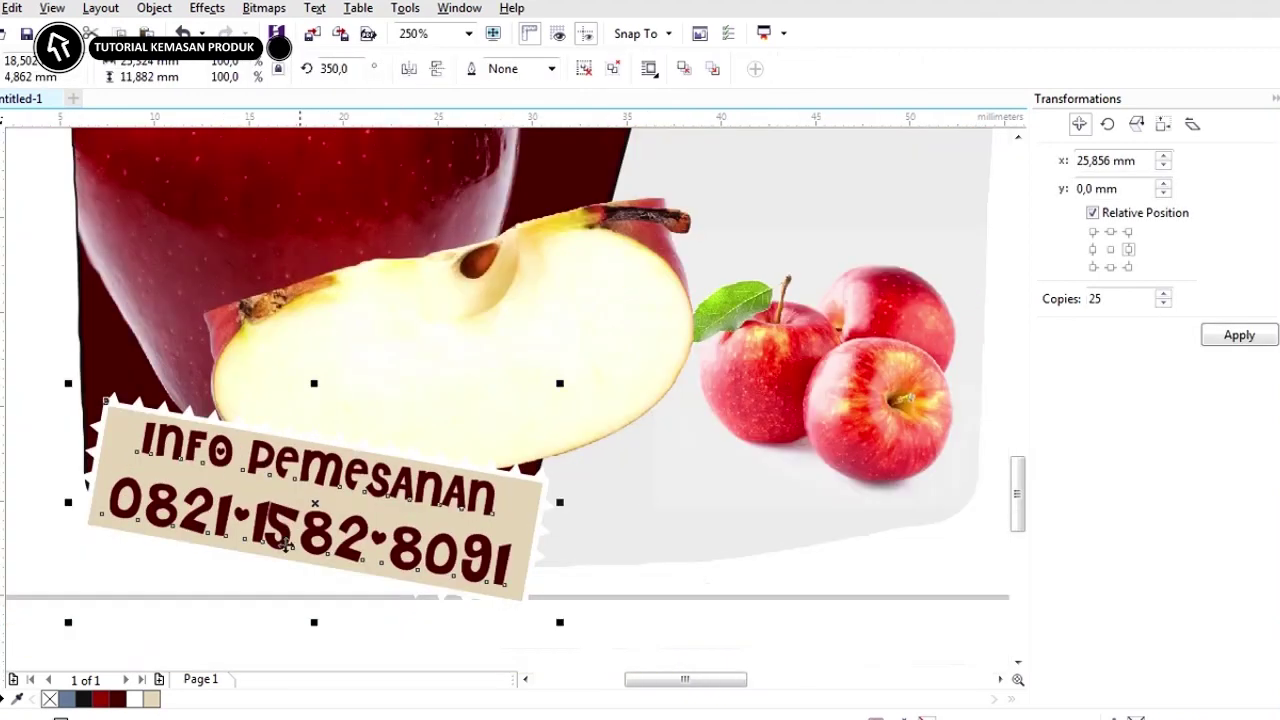
scroll(226, 536, "up", 2)
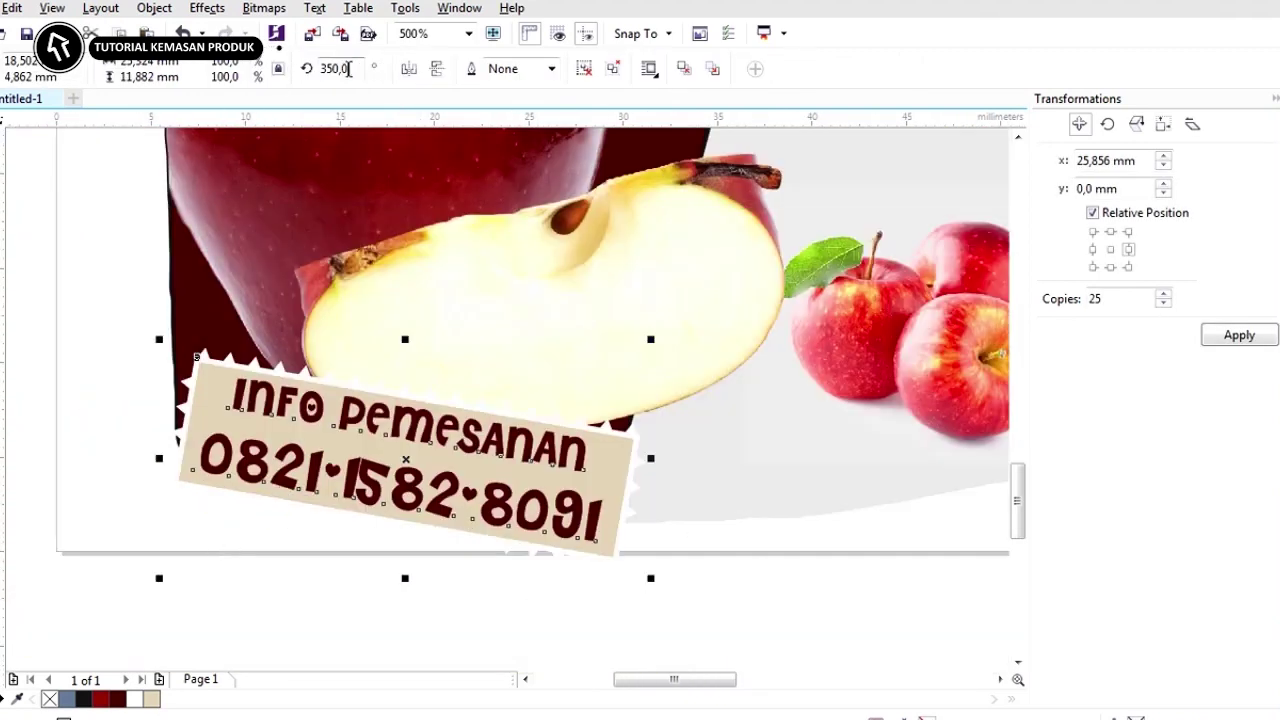
type("0")
key("Return")
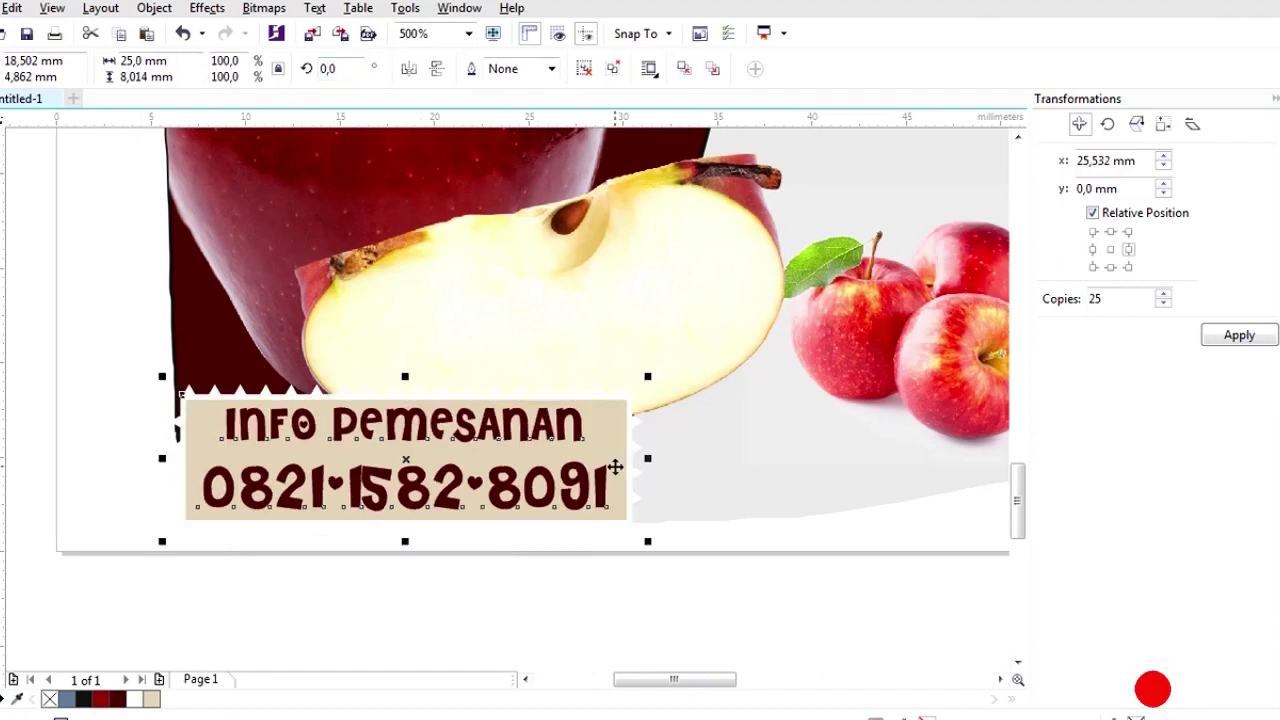
key("ctrl+u")
left_click(472, 571)
Replace the copy's text with 'mulai 10000 saja', with 10 on its own line.
key("F8")
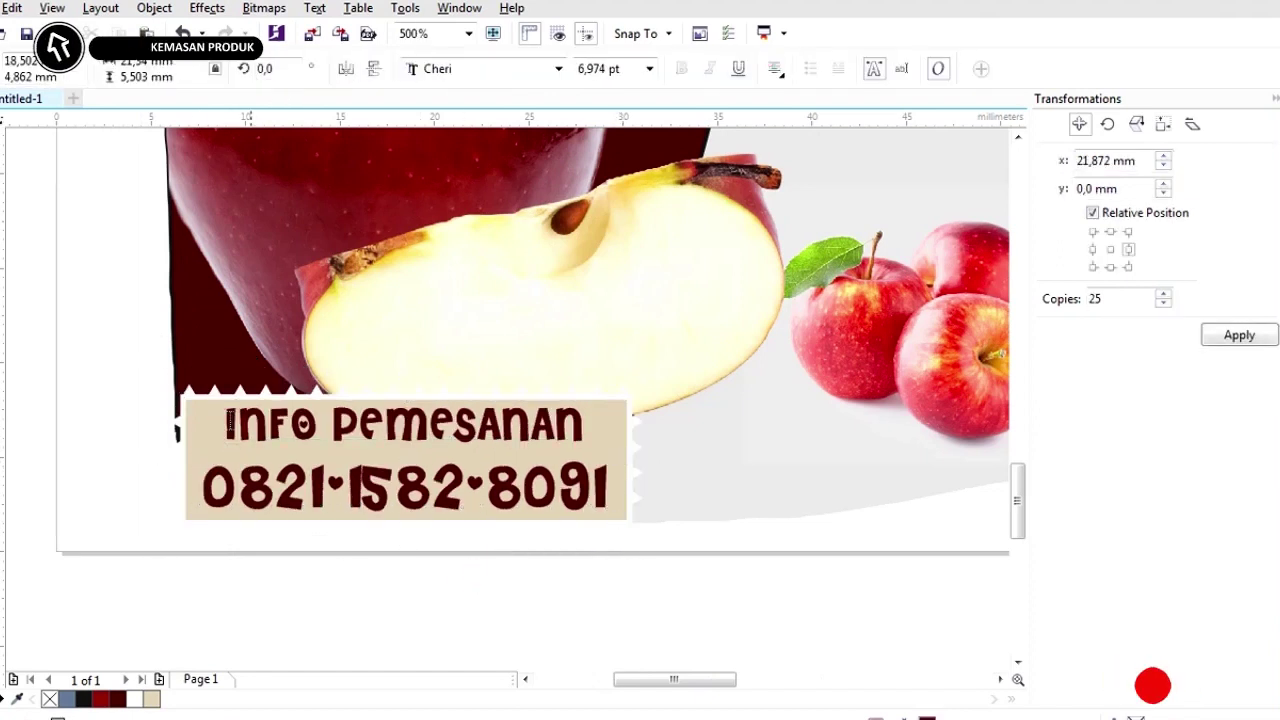
left_click_drag(228, 424, 580, 445)
key("ctrl+a")
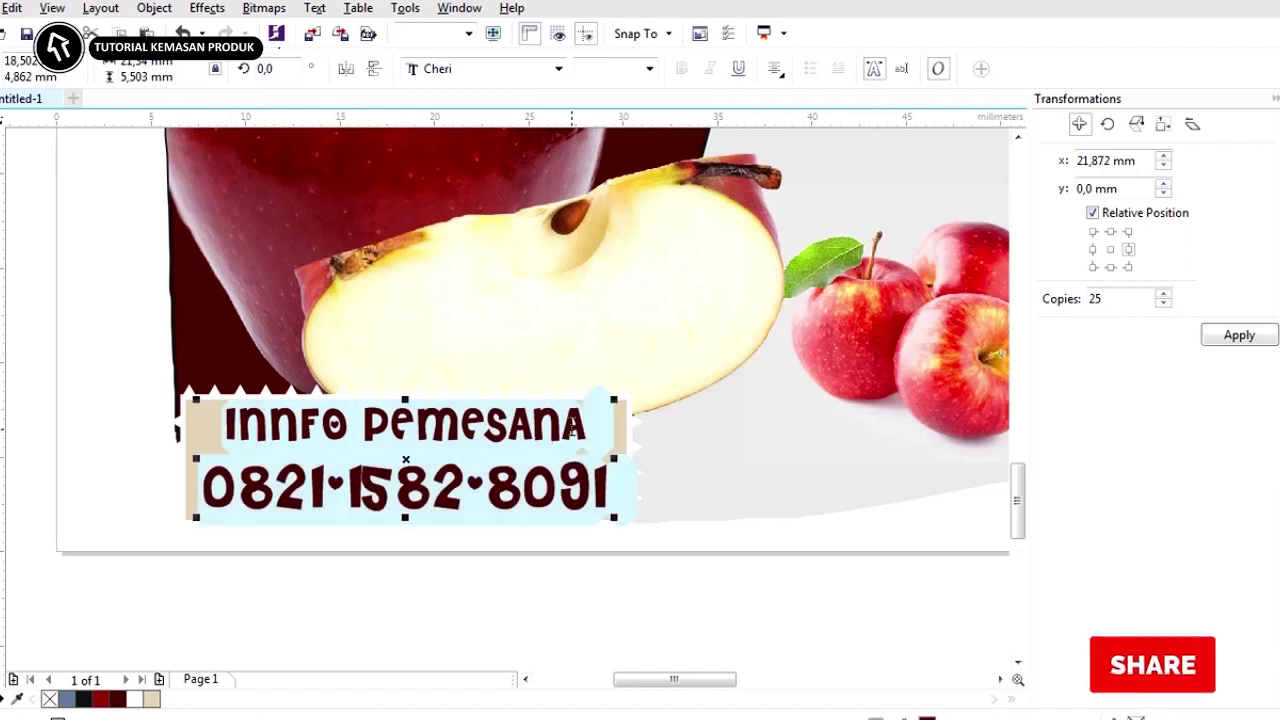
type("mulai 1")
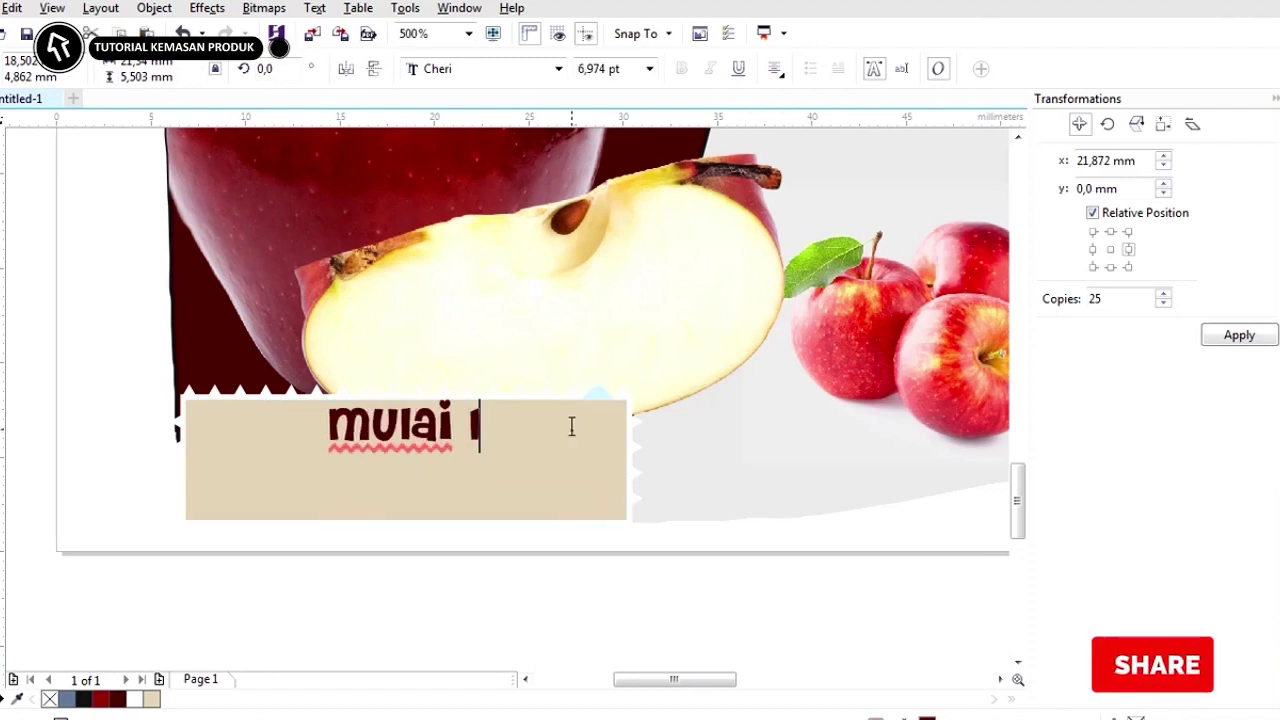
type("0000 saja")
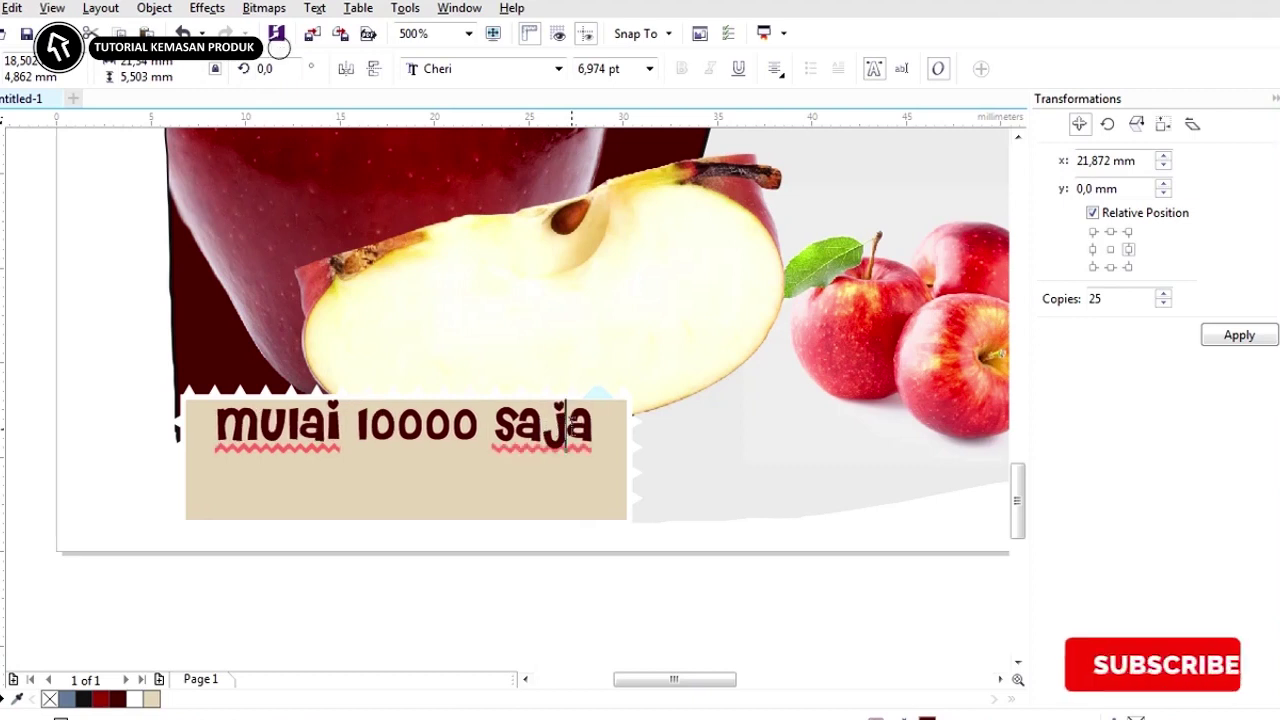
key("Left")
key("Left")
key("Left")
key("Left")
key("Return")
key("ctrl+e")
key("Left")
key("Left")
key("Left")
key("Left")
key("Left")
key("Return")
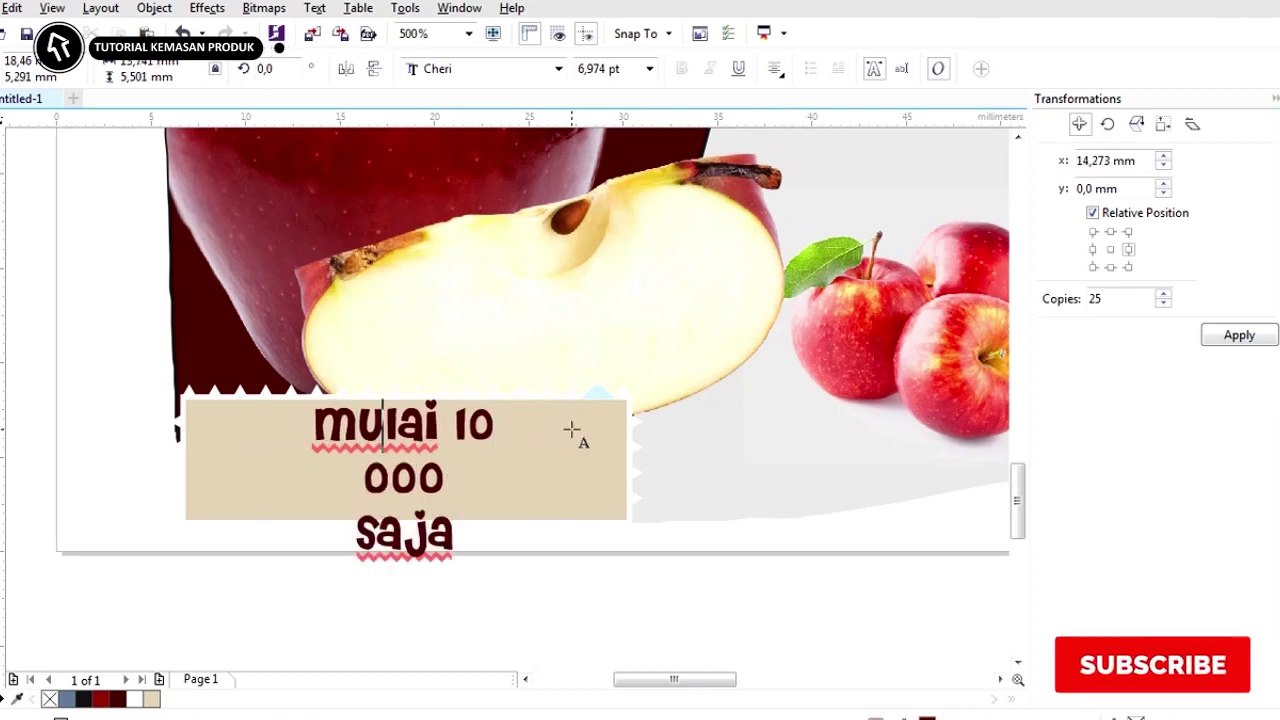
key("Return")
Change the whole price text to UPPERCASE with Change Case.
left_click(2, 122)
left_click(540, 477)
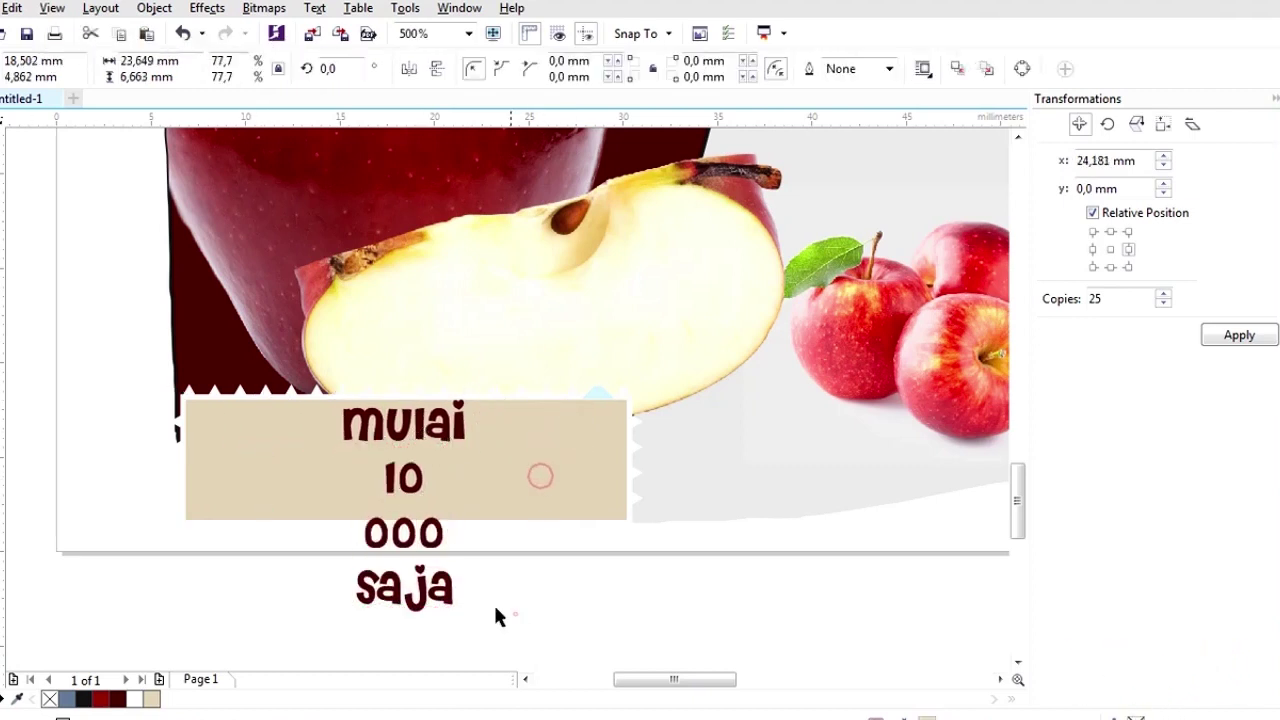
left_click(437, 541)
double_click(415, 471)
key("ctrl+a")
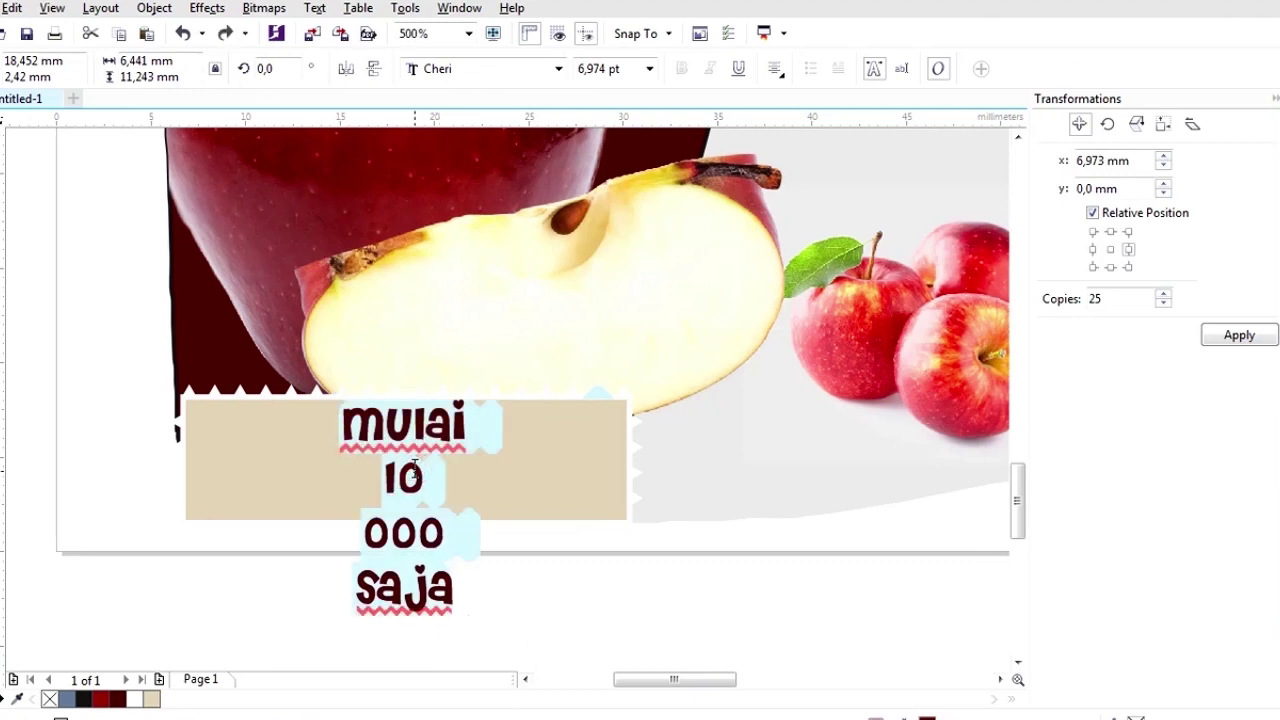
key("shift+F3")
left_click(540, 434)
key("ctrl+space")
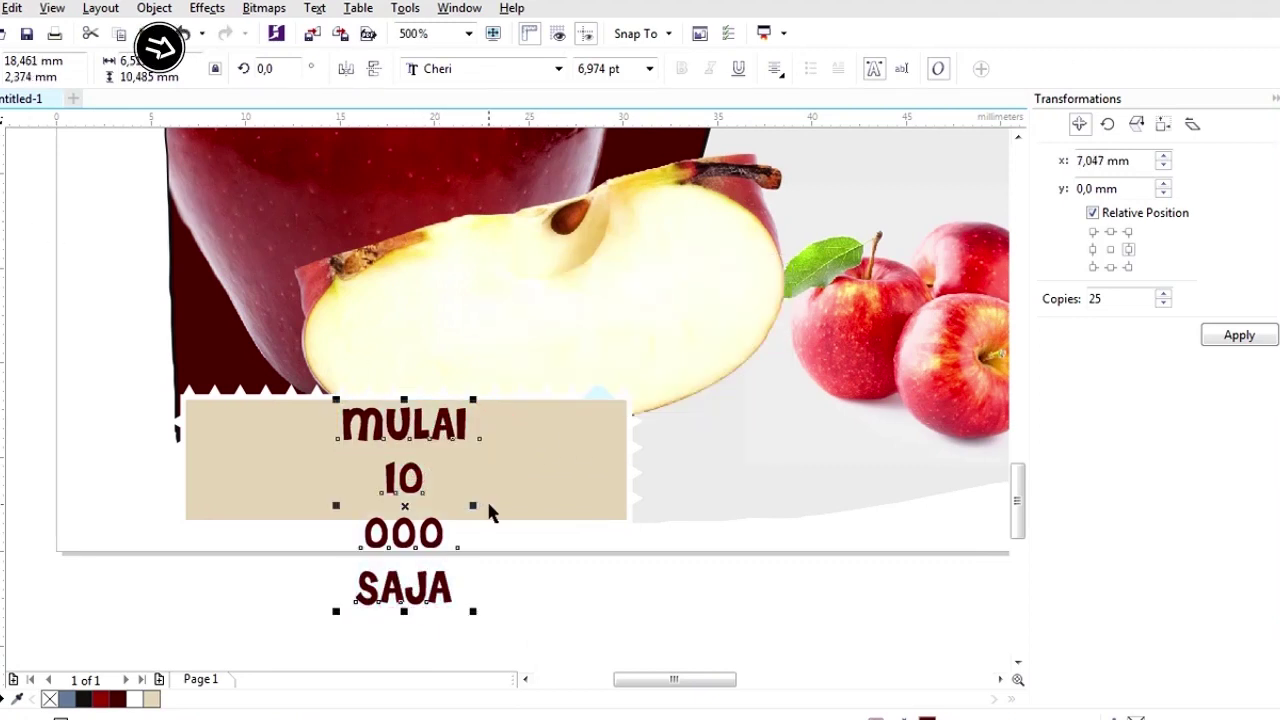
Line up MULAI, an enlarged 10 and 000 in one row, top-aligning 000 with 10.
scroll(335, 485, "up", 1)
left_click_drag(391, 423, 100, 417)
left_click_drag(449, 471, 549, 530)
left_click(318, 372)
left_click(337, 384)
left_click_drag(456, 573, 583, 382)
left_click(532, 409, "shift")
key("t")
left_click(617, 480)
Move SAJA onto the line and enlarge it to fit.
scroll(583, 382, "down", 2)
left_click(534, 546)
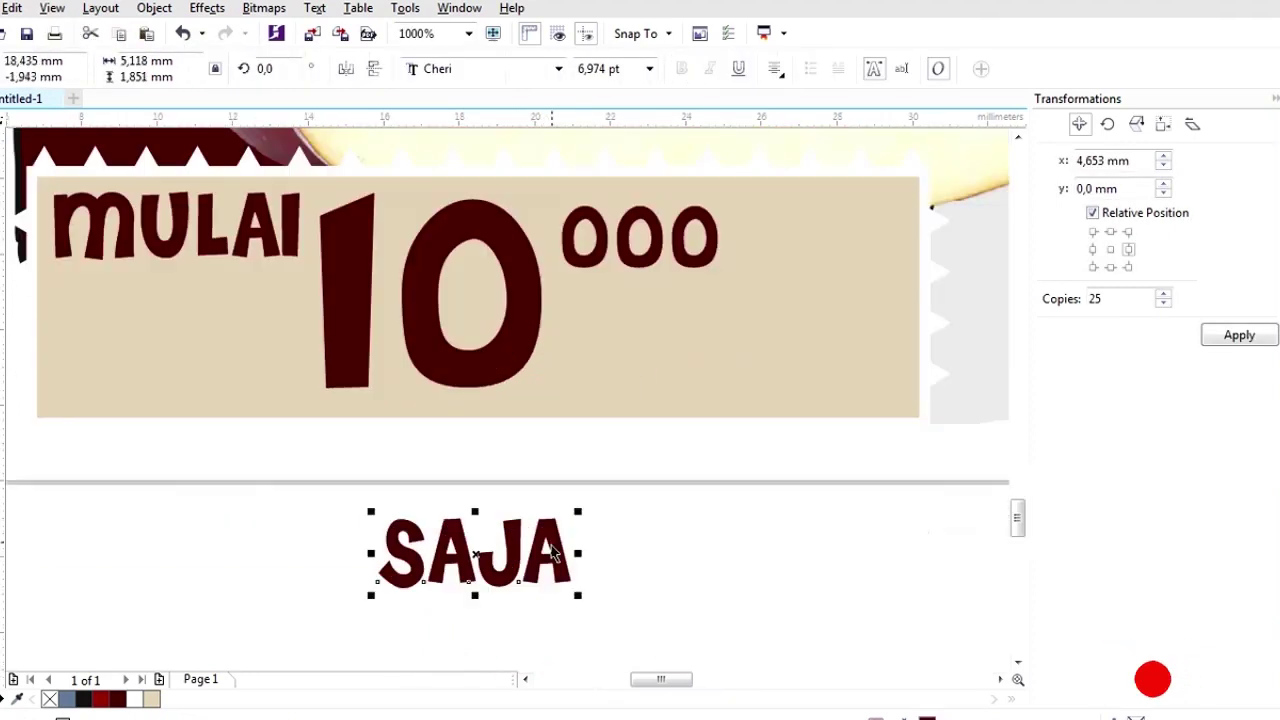
left_click_drag(534, 546, 836, 401)
left_click(586, 530)
scroll(205, 303, "down", 2)
left_click_drag(205, 303, 799, 522)
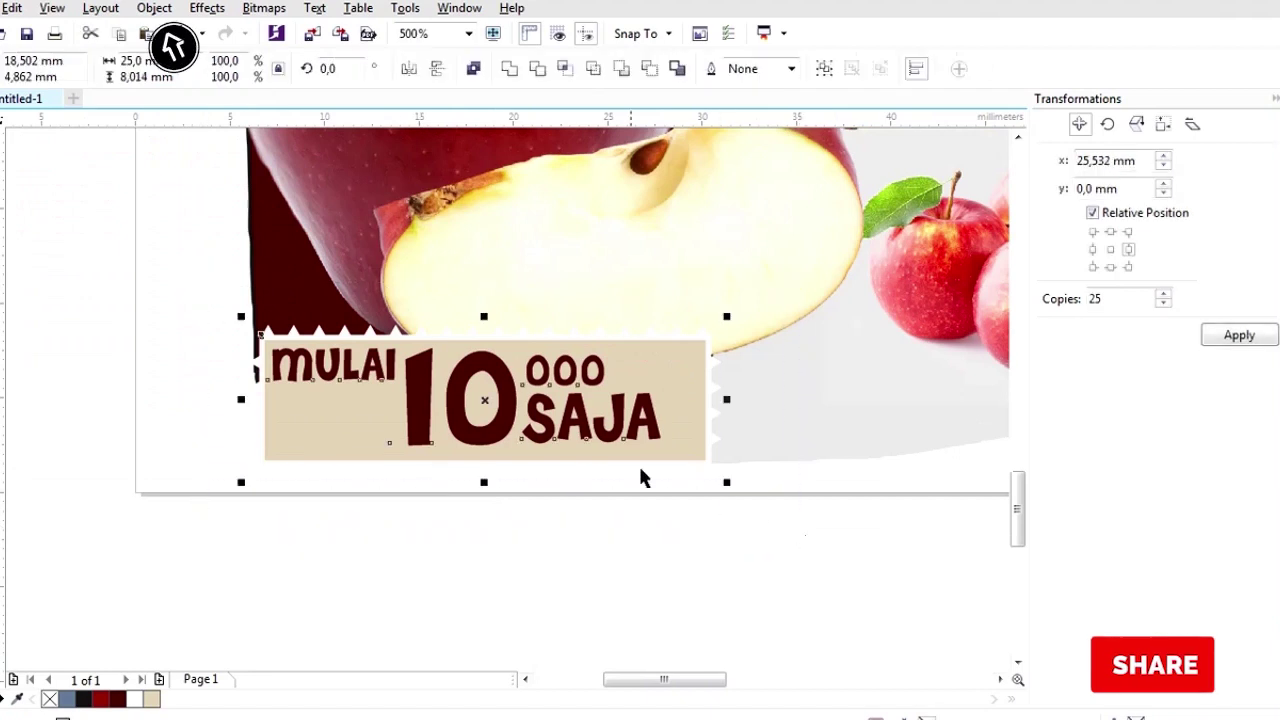
Rotate the price badge to 350°, shrink it, and place it on the label's lower-left corner.
double_click(330, 68)
type("350")
key("Return")
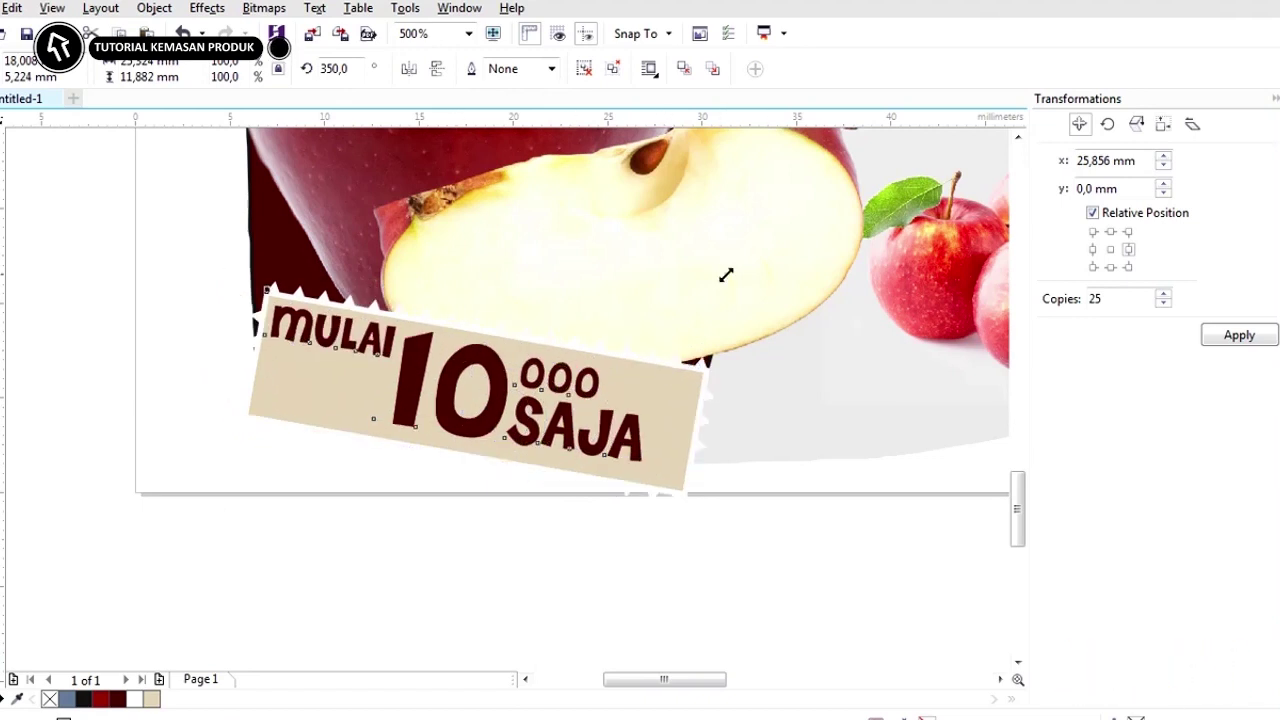
left_click_drag(727, 275, 703, 286)
left_click_drag(612, 438, 595, 420)
Intersect the badge with the label shape to trim it.
scroll(390, 394, "up", 1)
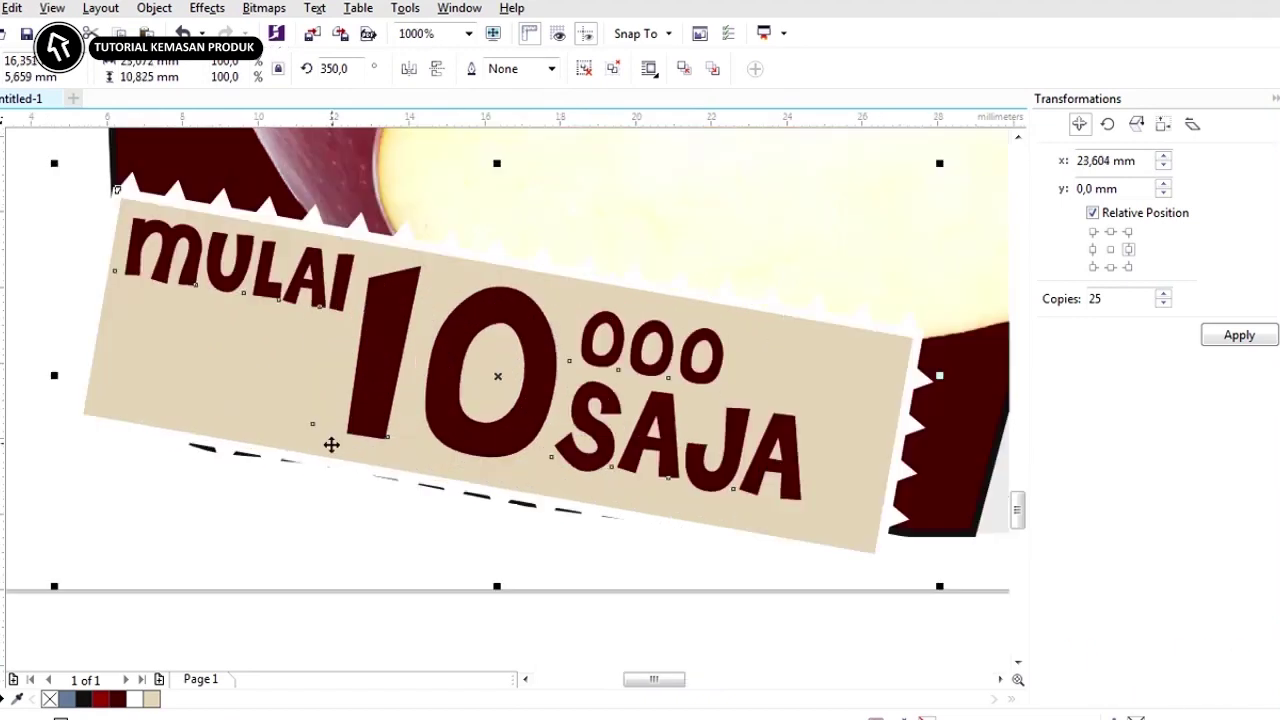
scroll(331, 444, "down", 2)
left_click(766, 440)
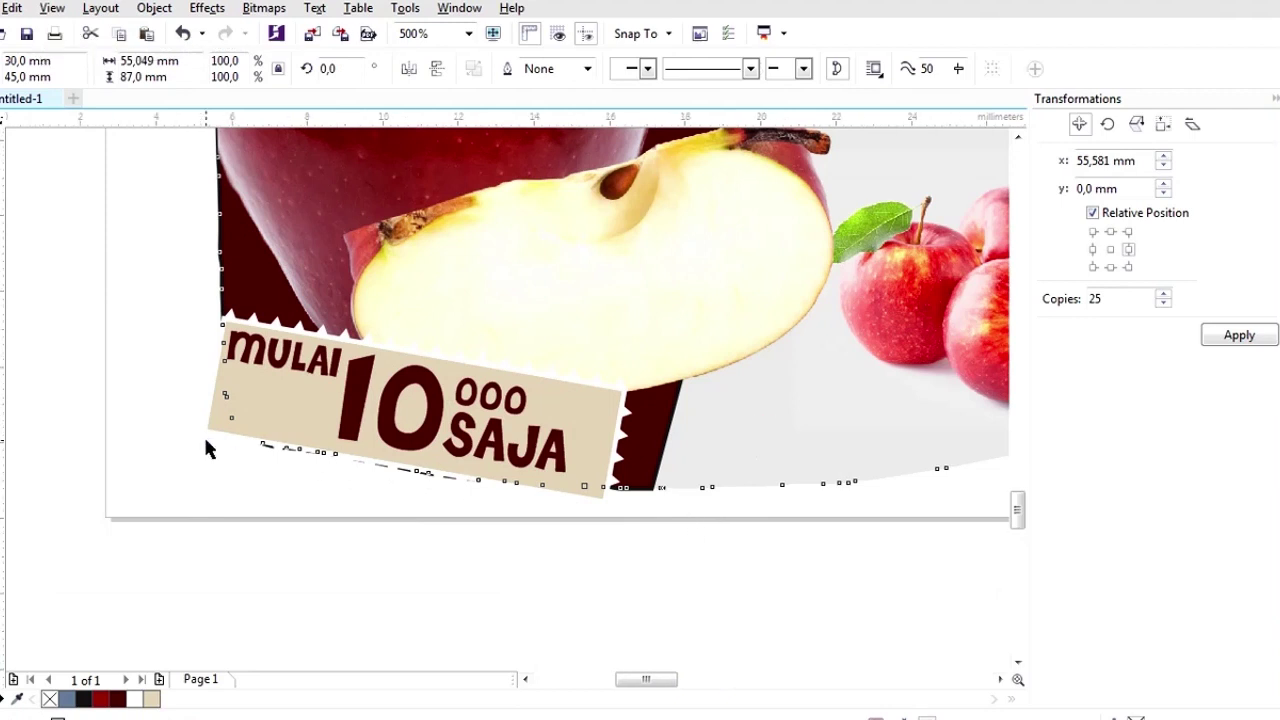
scroll(216, 413, "up", 2)
left_click(565, 69)
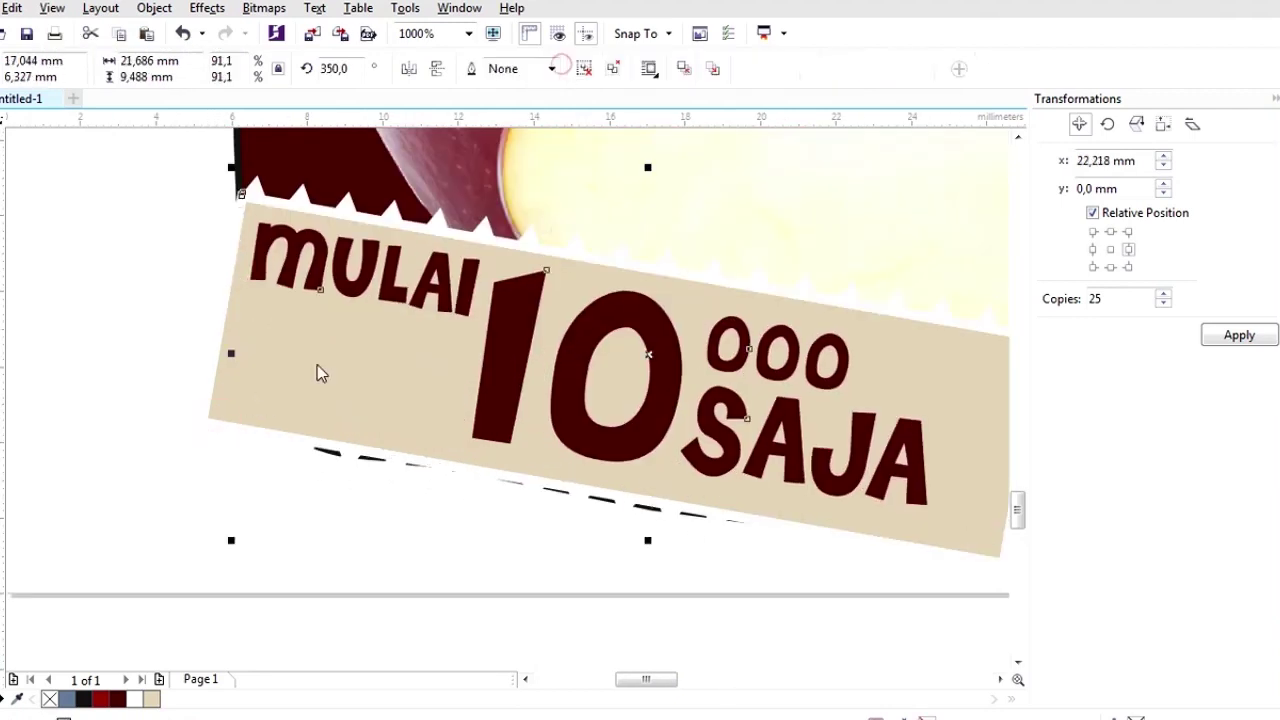
left_click(217, 489)
Drag the leftover badge copy off the label and page.
left_click_drag(210, 420, 229, 571)
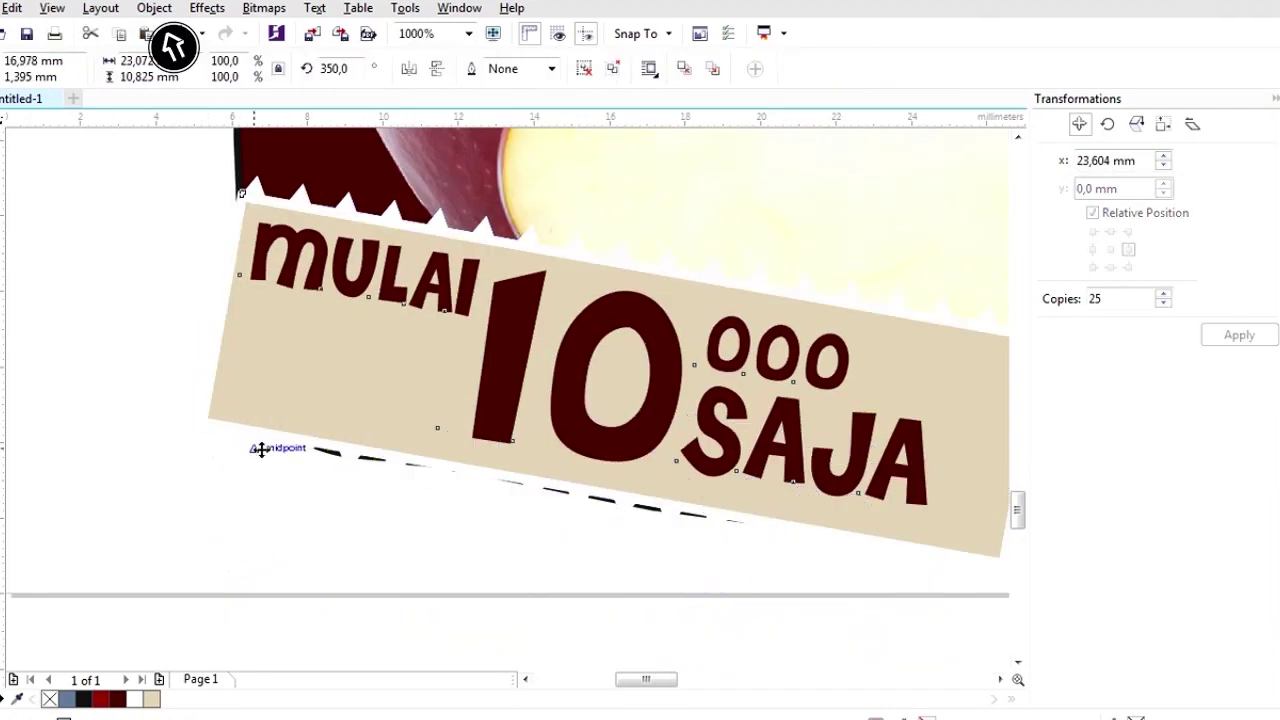
scroll(257, 414, "down", 2)
scroll(329, 470, "down", 2)
left_click_drag(329, 470, 471, 520)
scroll(375, 502, "up", 2)
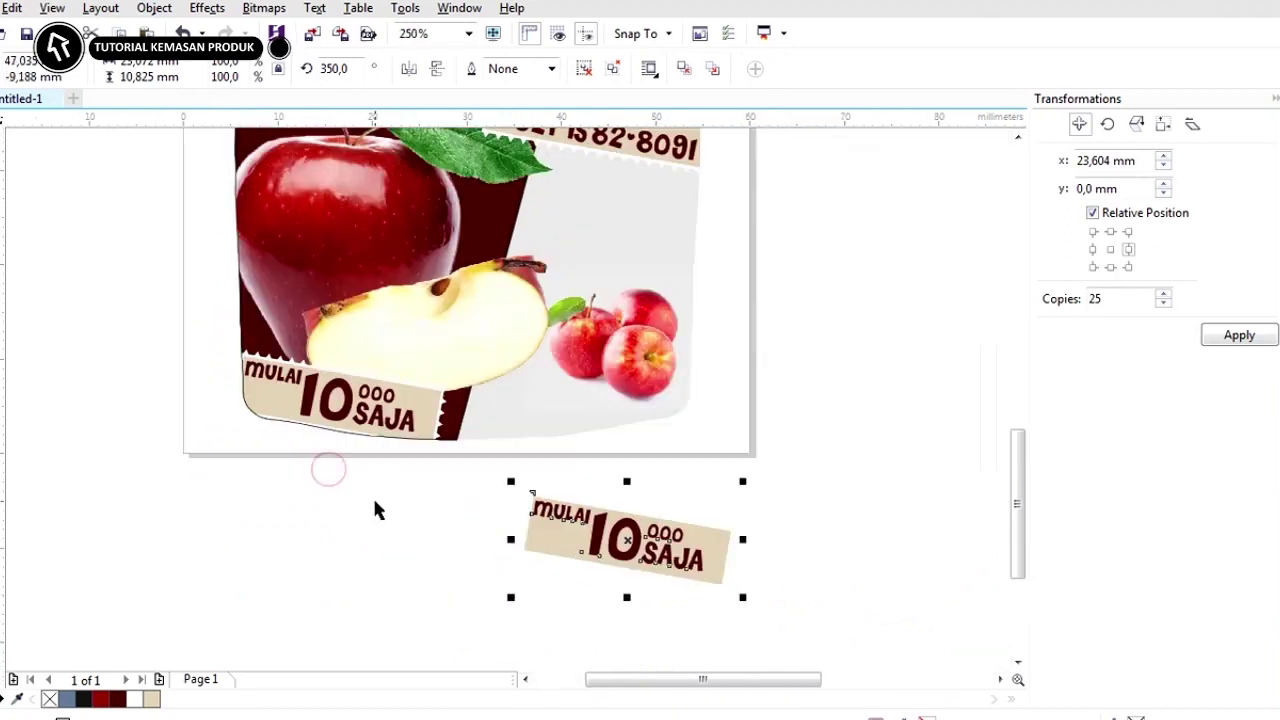
scroll(375, 502, "down", 1)
Delete the extra badge copy and type 'Dari Buah Asli' above the small apples.
key("Delete")
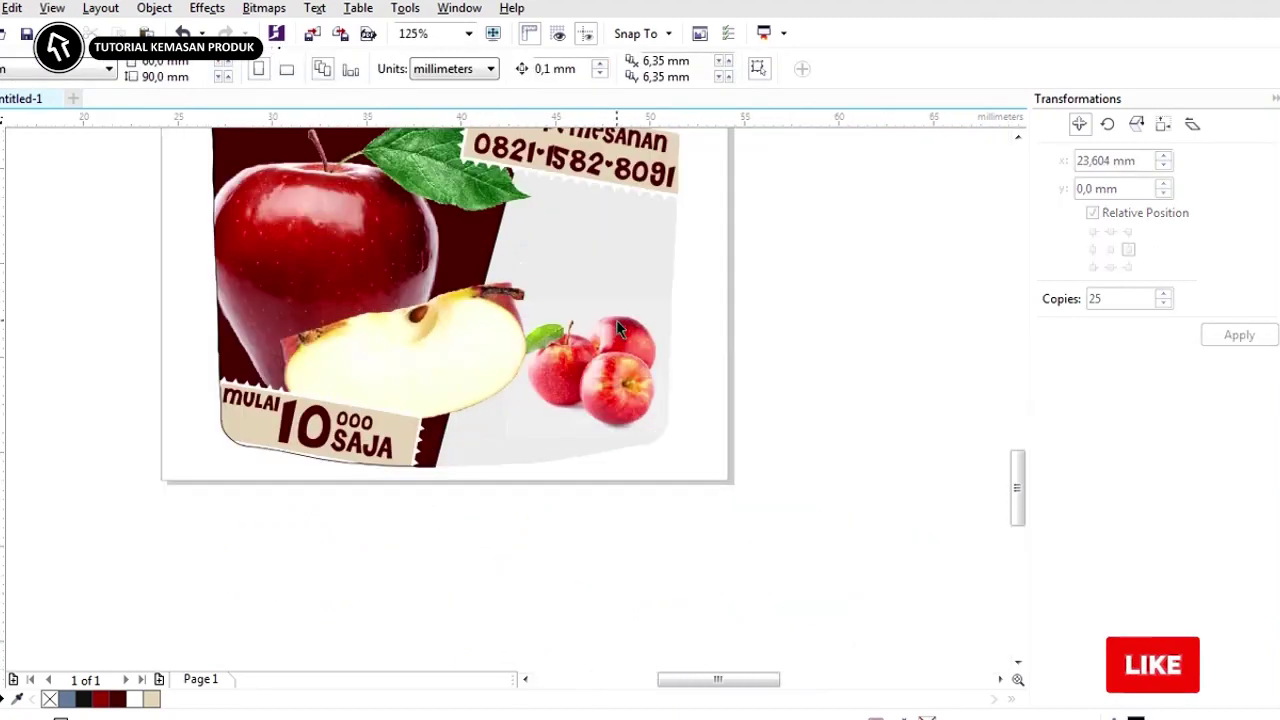
scroll(616, 328, "up", 4)
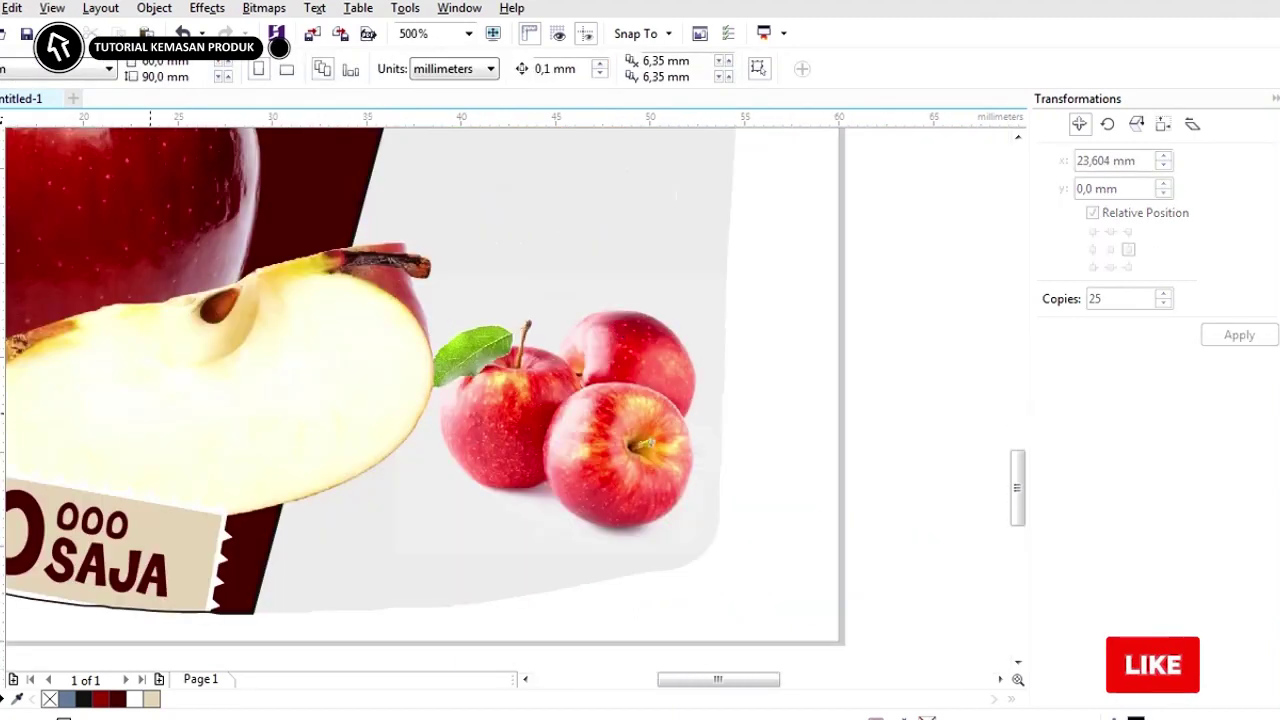
key("F8")
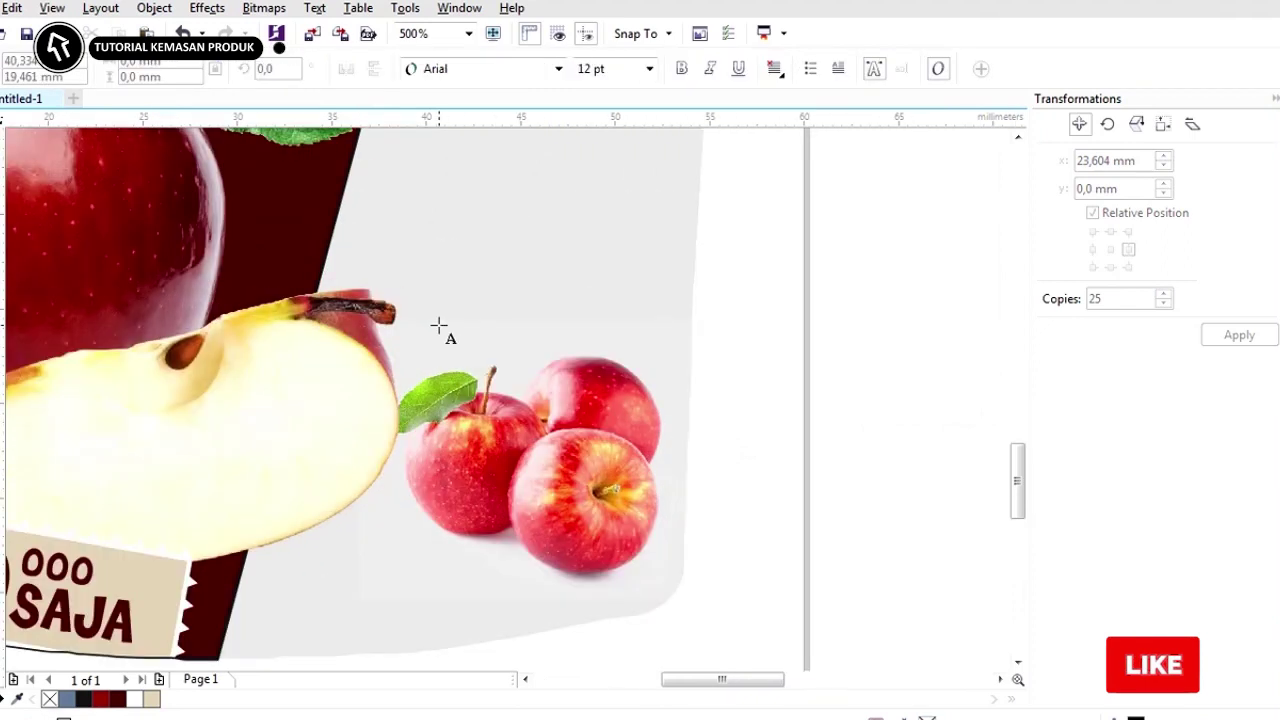
left_click(438, 326)
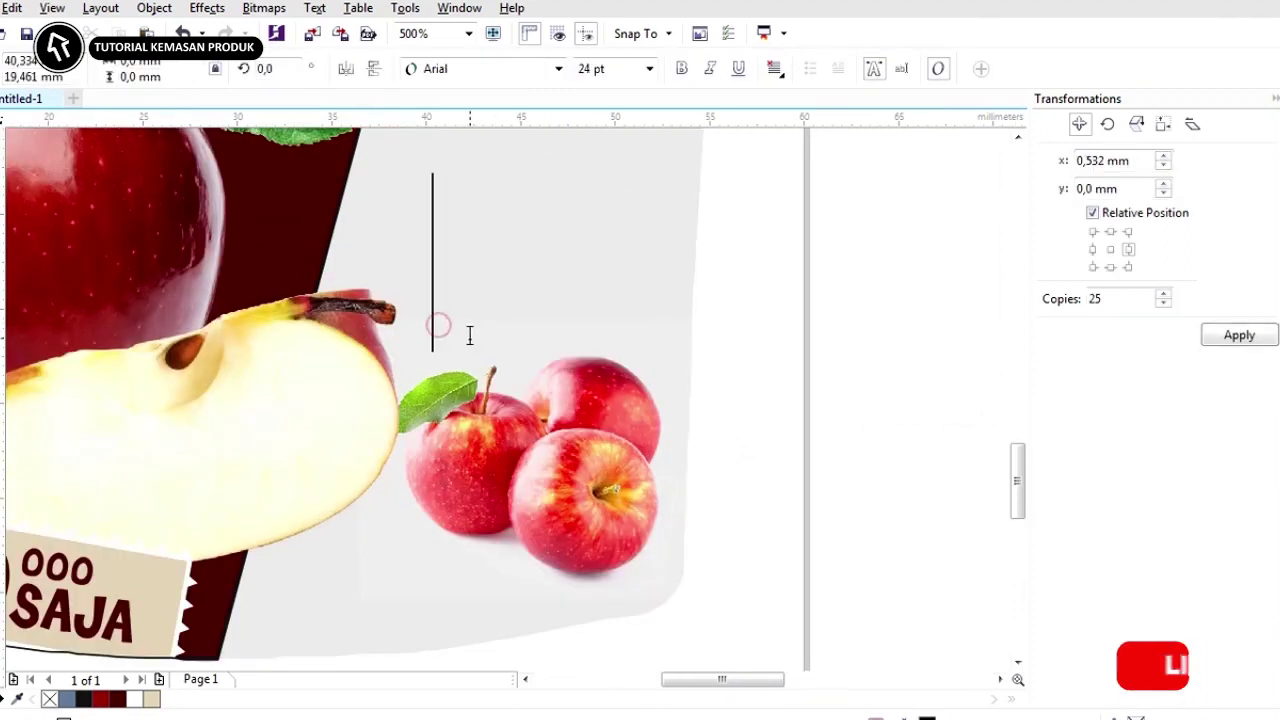
type("Dari Buah Asli")
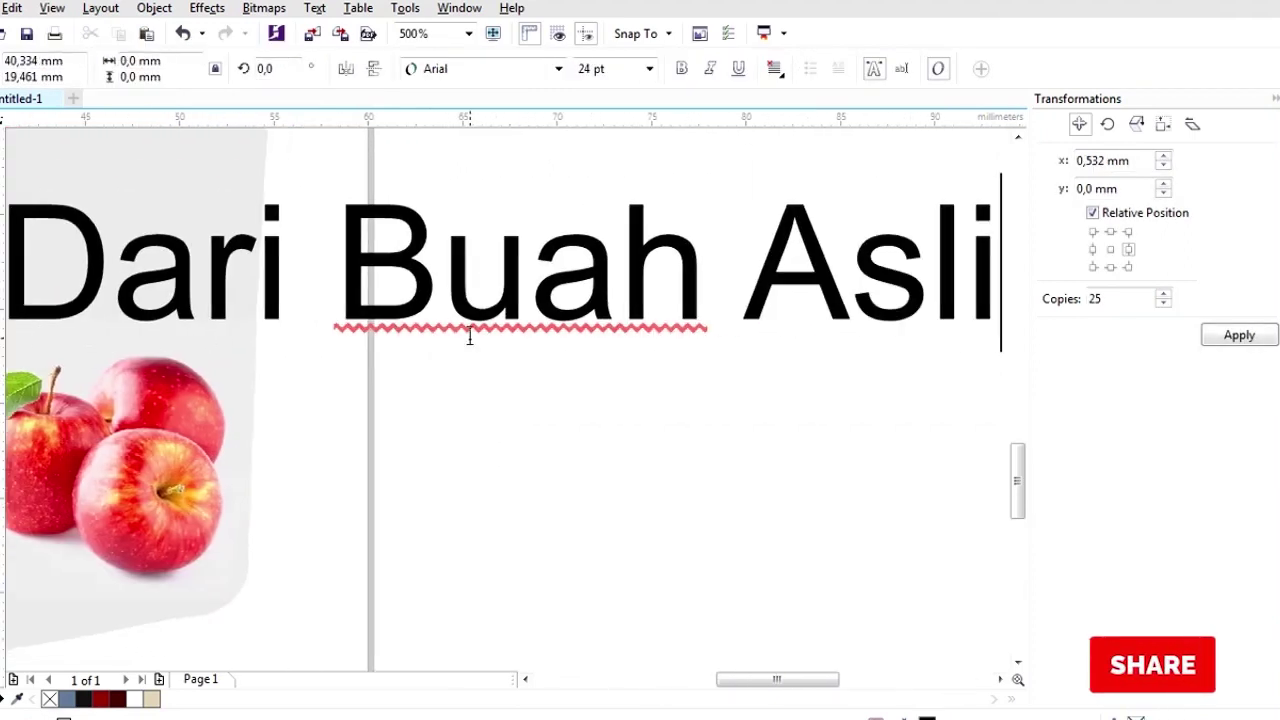
Set the tagline to 6 pt Calibri.
key("ctrl+a")
left_click(649, 68)
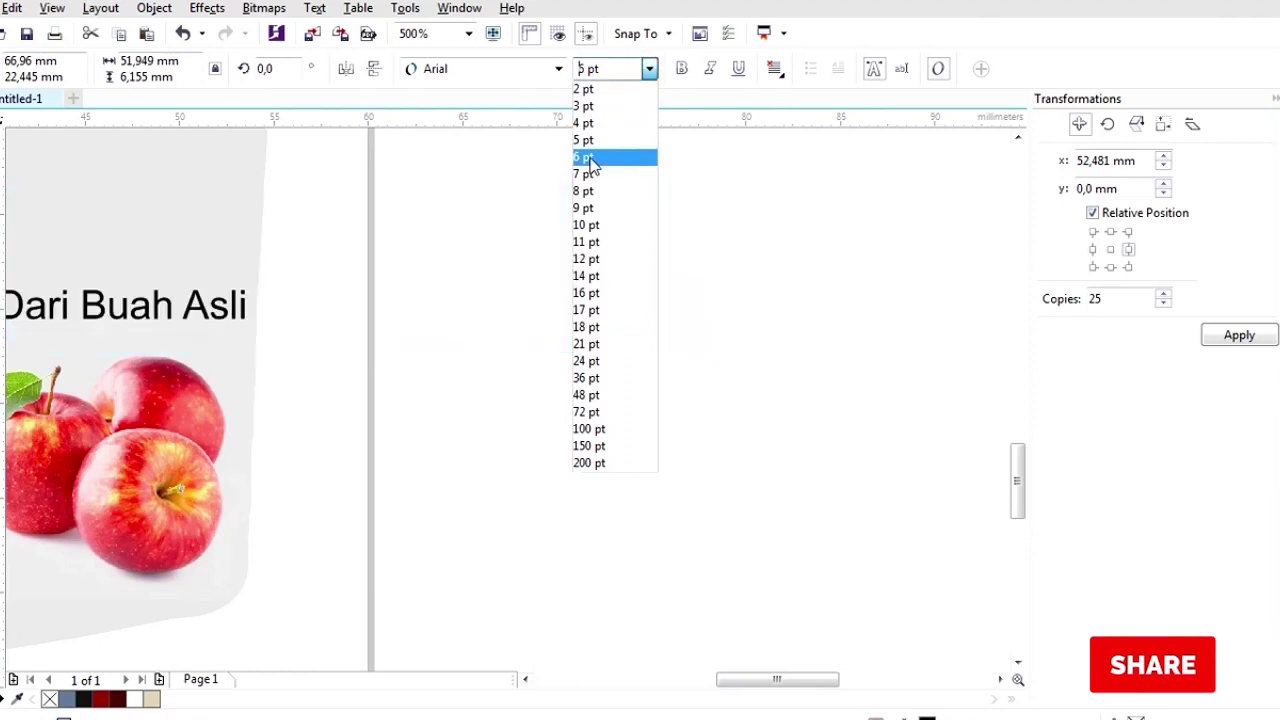
left_click(583, 157)
left_click(558, 68)
left_click(460, 114)
Position the tagline just above the three small apples.
scroll(603, 298, "down", 1)
scroll(299, 324, "up", 2)
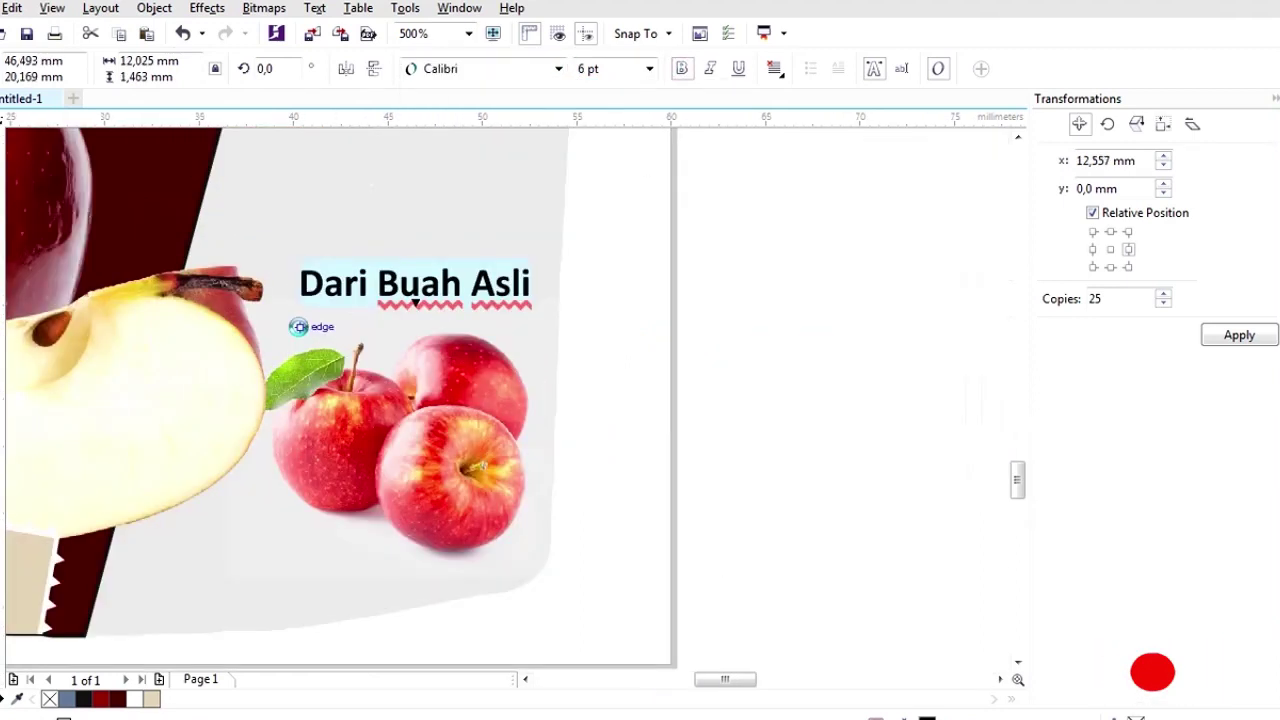
left_click(2, 130)
left_click_drag(466, 238, 450, 286)
key("Escape")
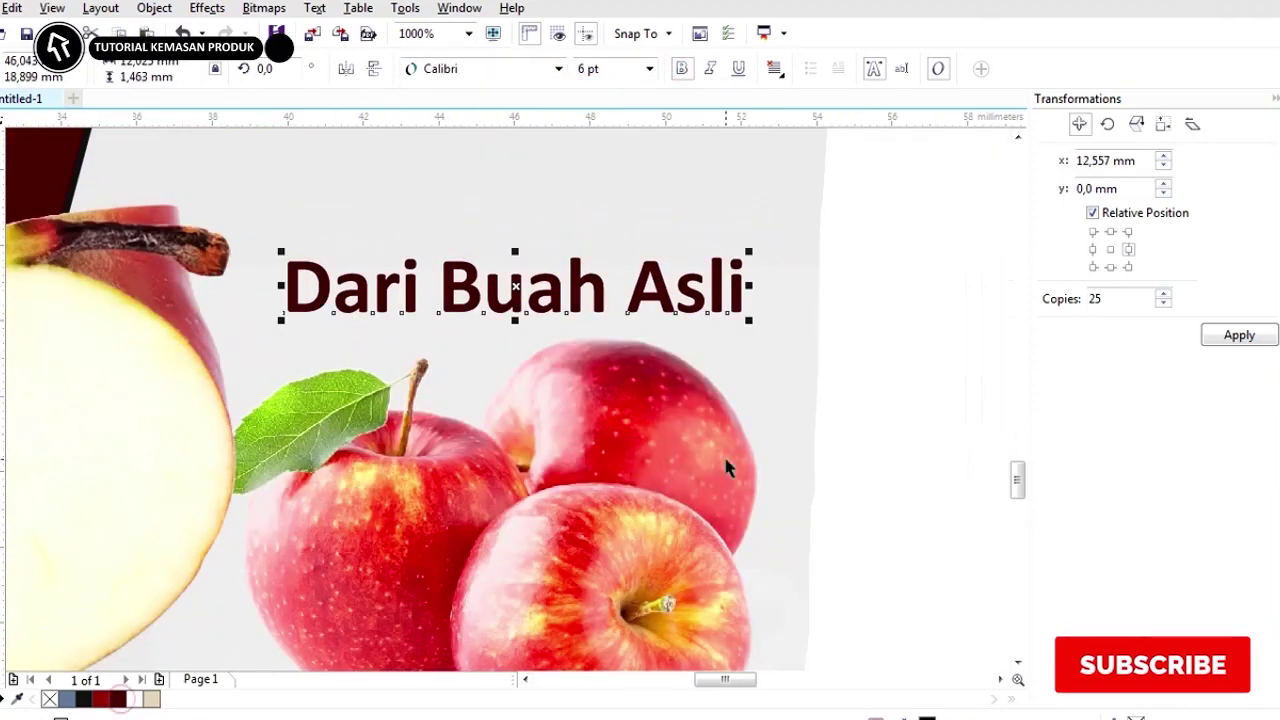
scroll(729, 466, "down", 3)
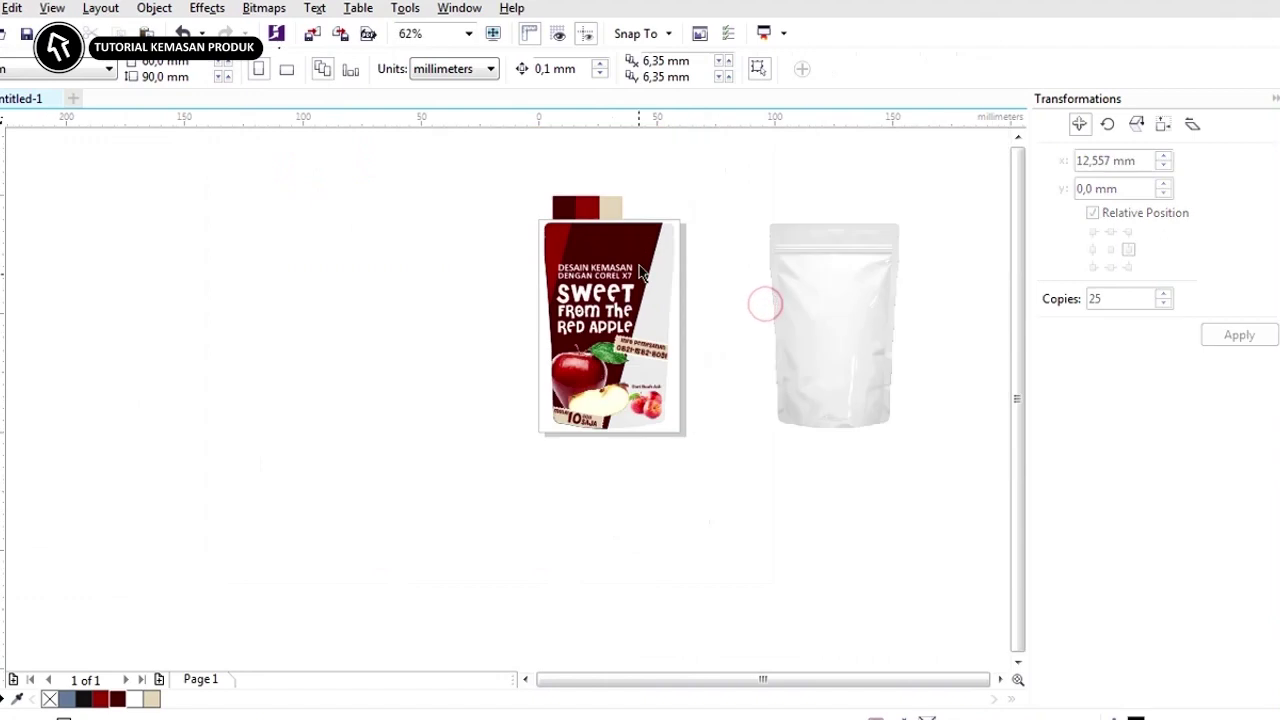
scroll(448, 258, "up", 4)
scroll(448, 258, "down", 3)
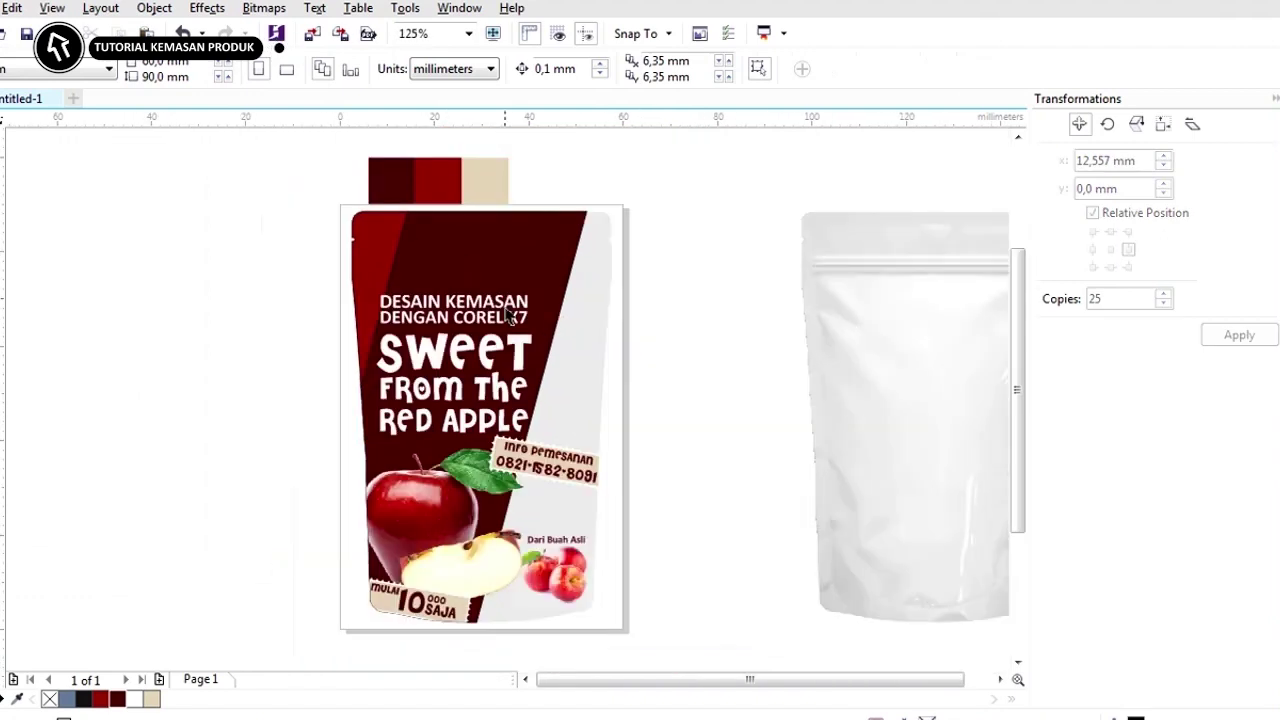
scroll(502, 294, "up", 3)
Copy the last three lines from Teks.txt and paste them as text beside the page.
key("alt+Tab")
left_click_drag(114, 525, 328, 560)
key("ctrl+c")
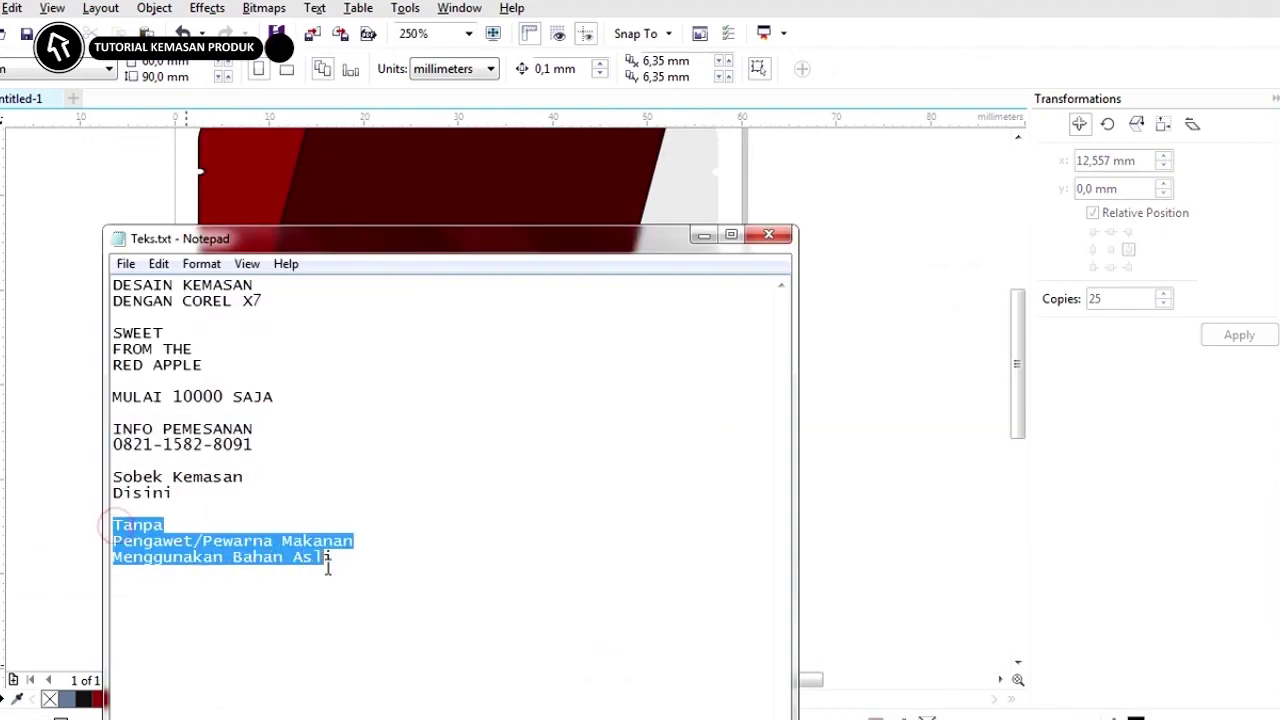
left_click(701, 234)
key("F8")
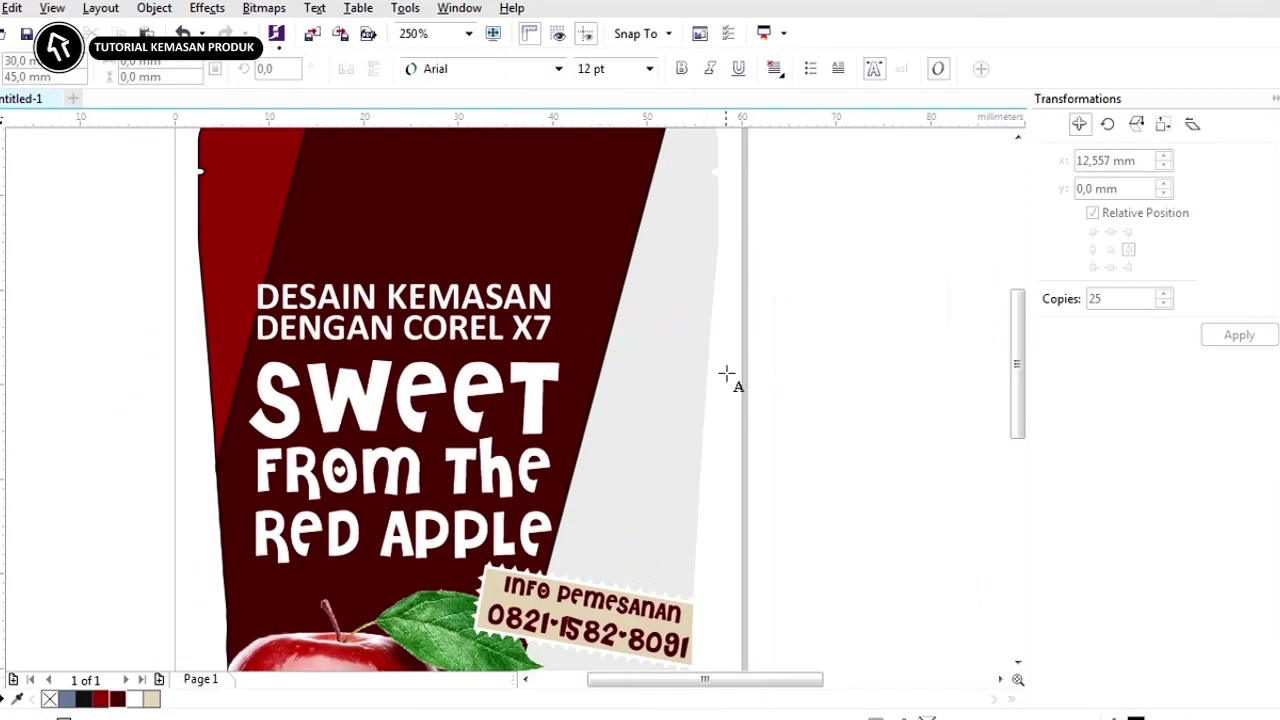
left_click(773, 346)
key("ctrl+v")
scroll(773, 344, "down", 4)
scroll(626, 372, "up", 2)
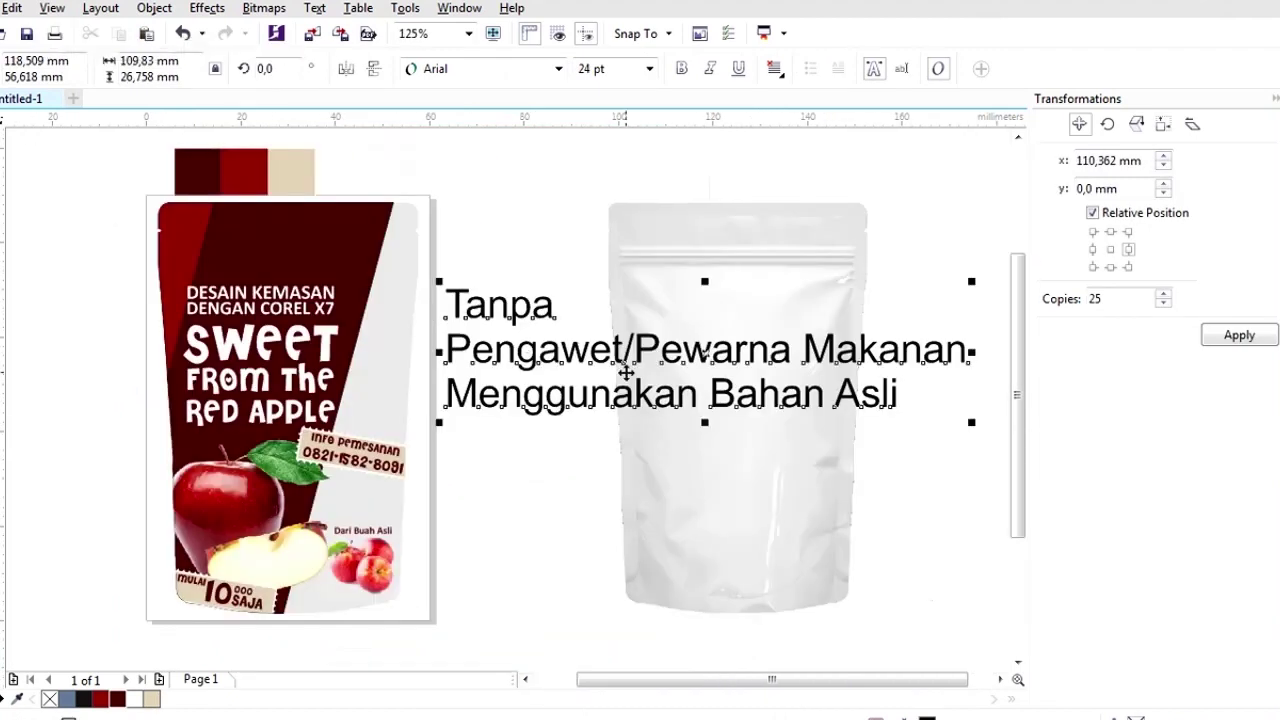
Duplicate the note below, making the top 'Tanpa Pengawet Makanan' and the bottom 'Tanpa Pewarna Makanan'.
left_click_drag(626, 372, 626, 532)
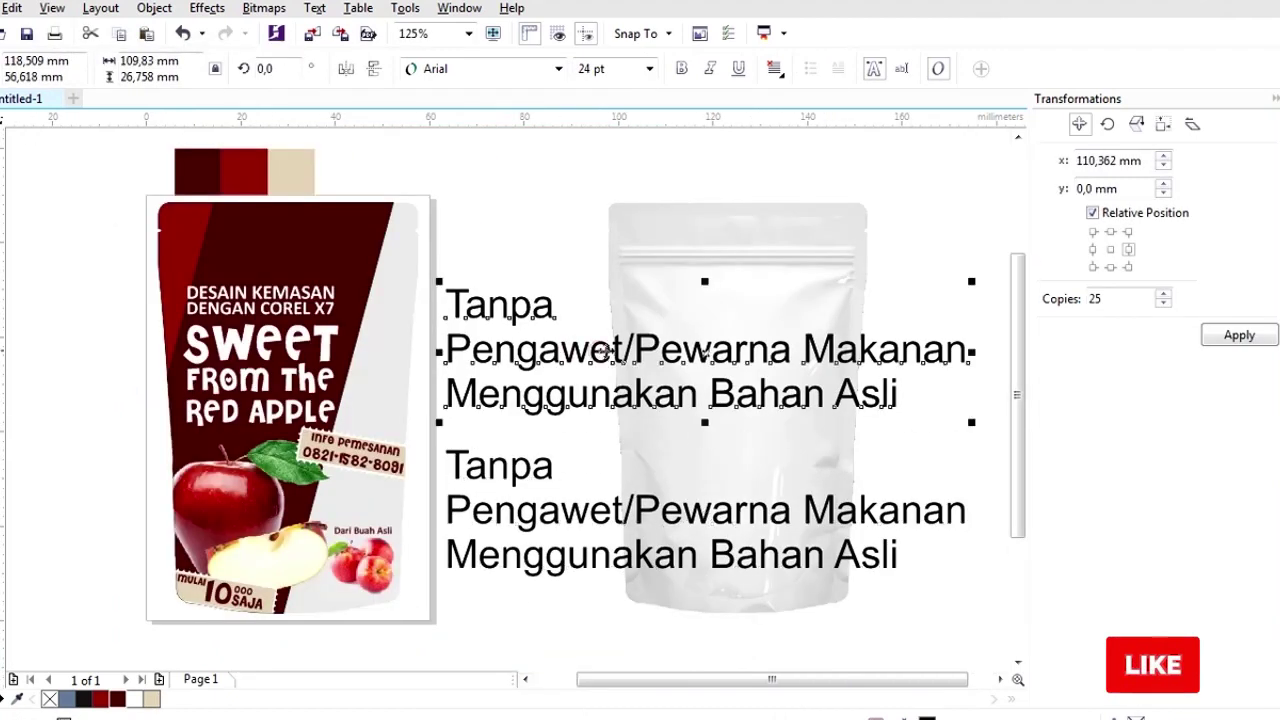
left_click(628, 348)
key("BackSpace")
key("BackSpace")
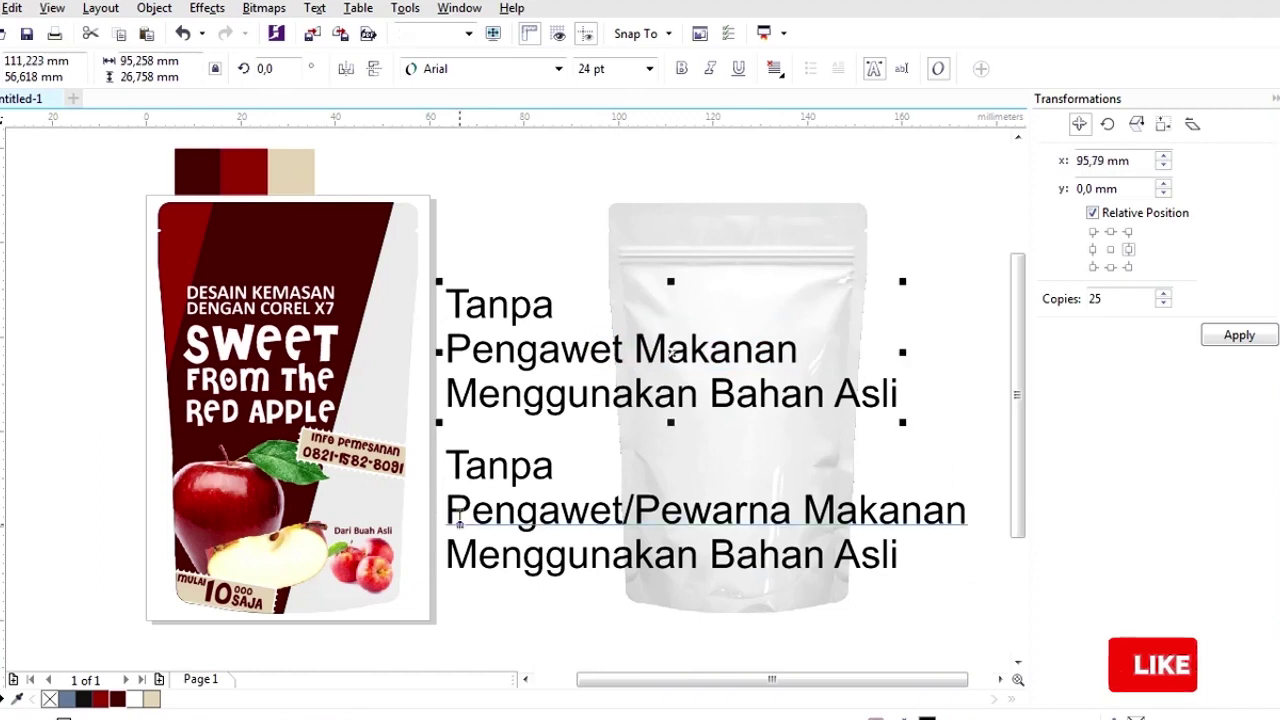
left_click_drag(446, 510, 636, 510)
key("BackSpace")
key("ctrl+space")
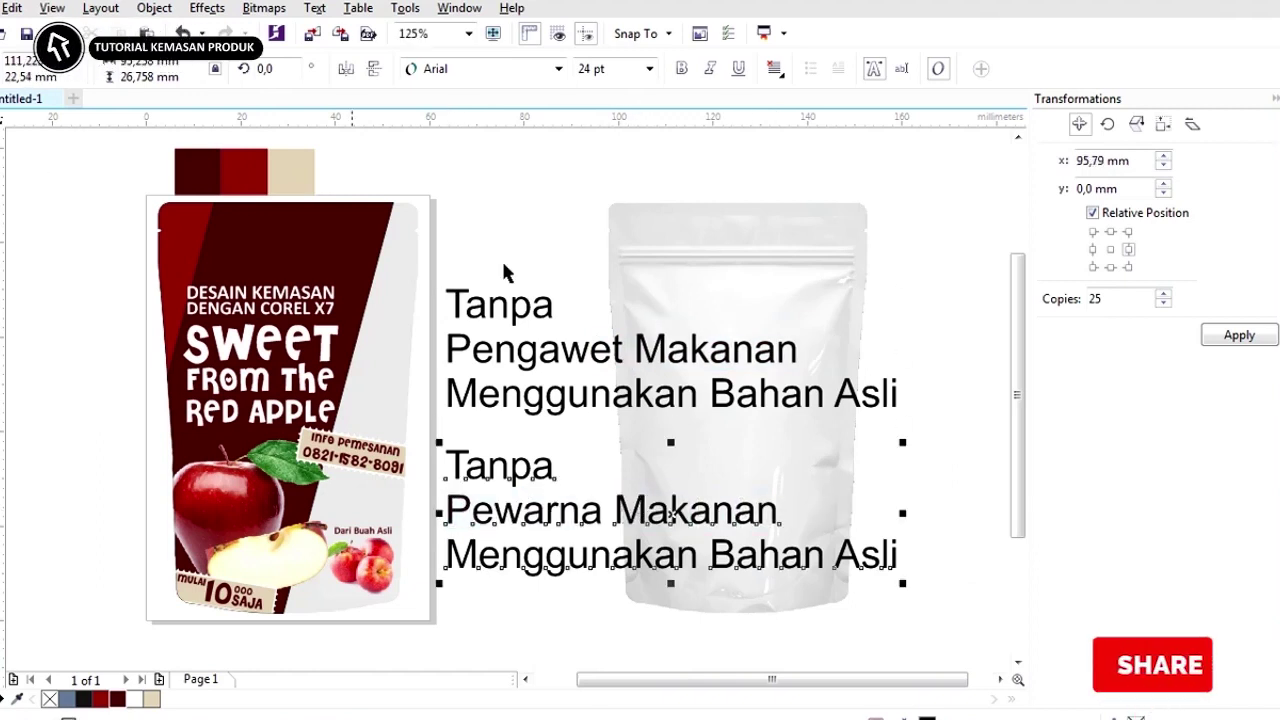
Set both notes to 3 pt in the Cheri font.
left_click(650, 77)
left_click(600, 103)
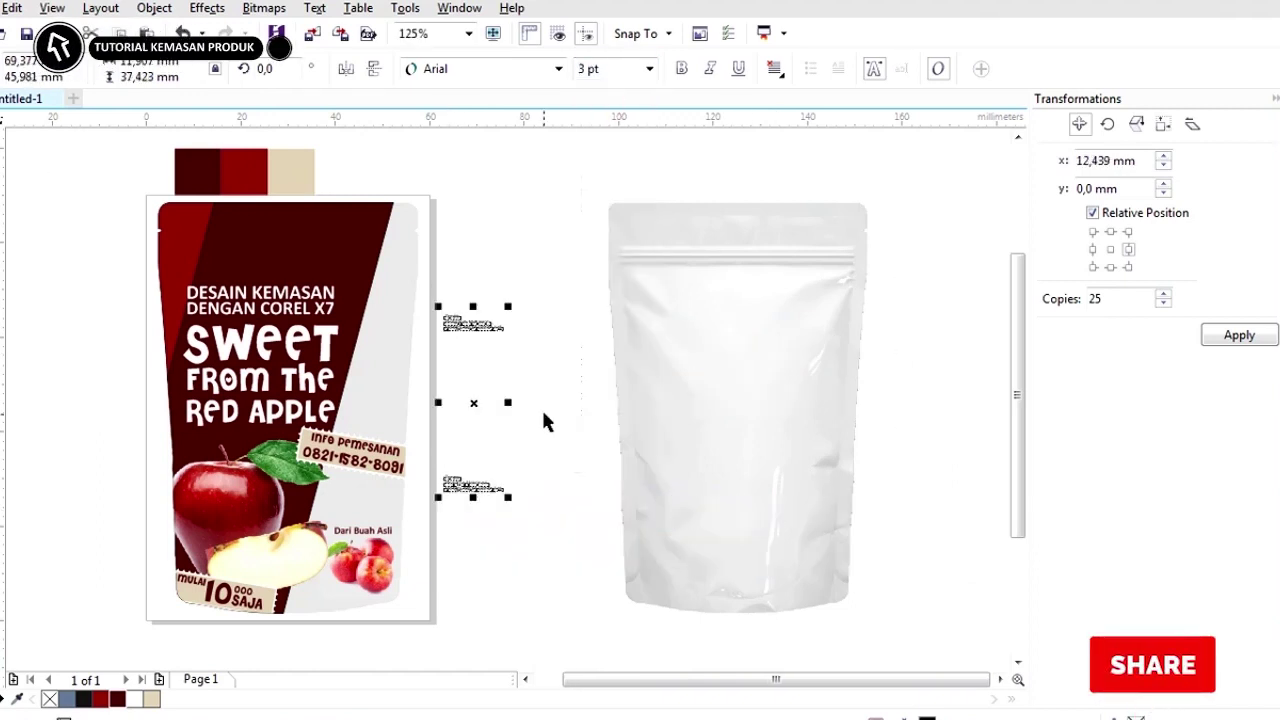
left_click(461, 451)
scroll(462, 346, "up", 3)
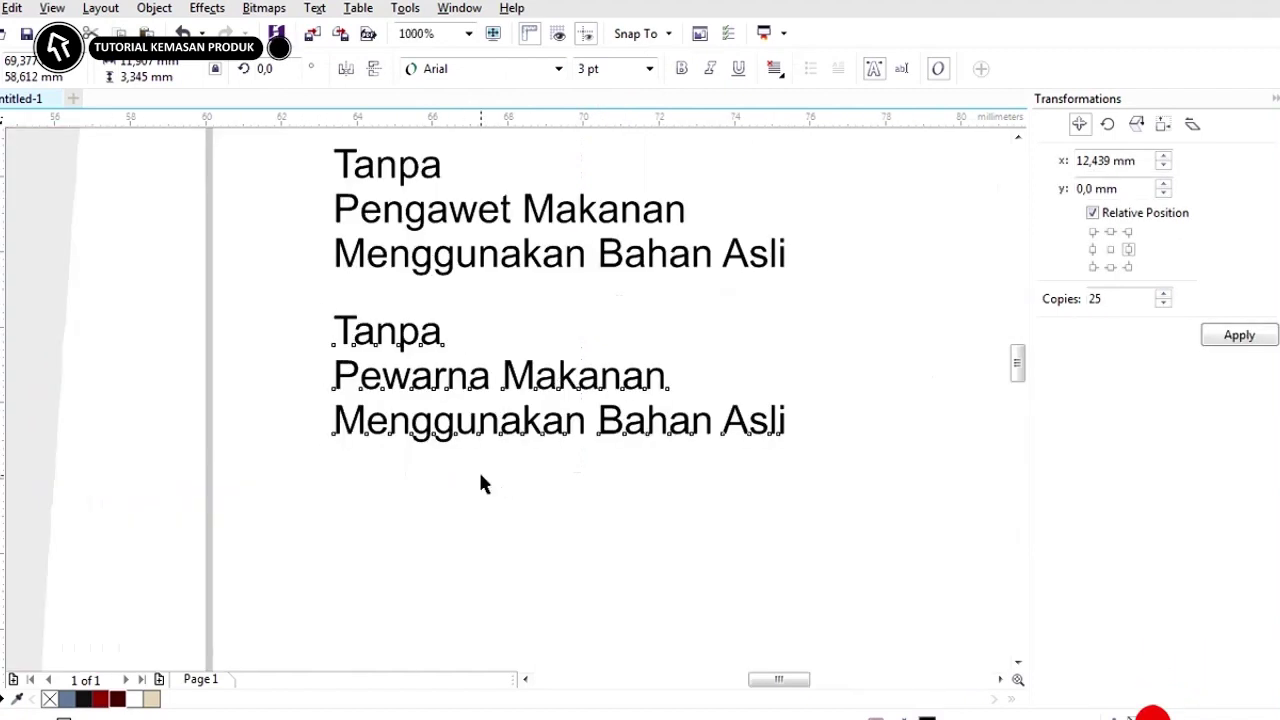
left_click(480, 371)
left_click(475, 68)
left_click(509, 142)
Centre-align the notes, rotate them 35°, and move them down to the left.
left_click(774, 68)
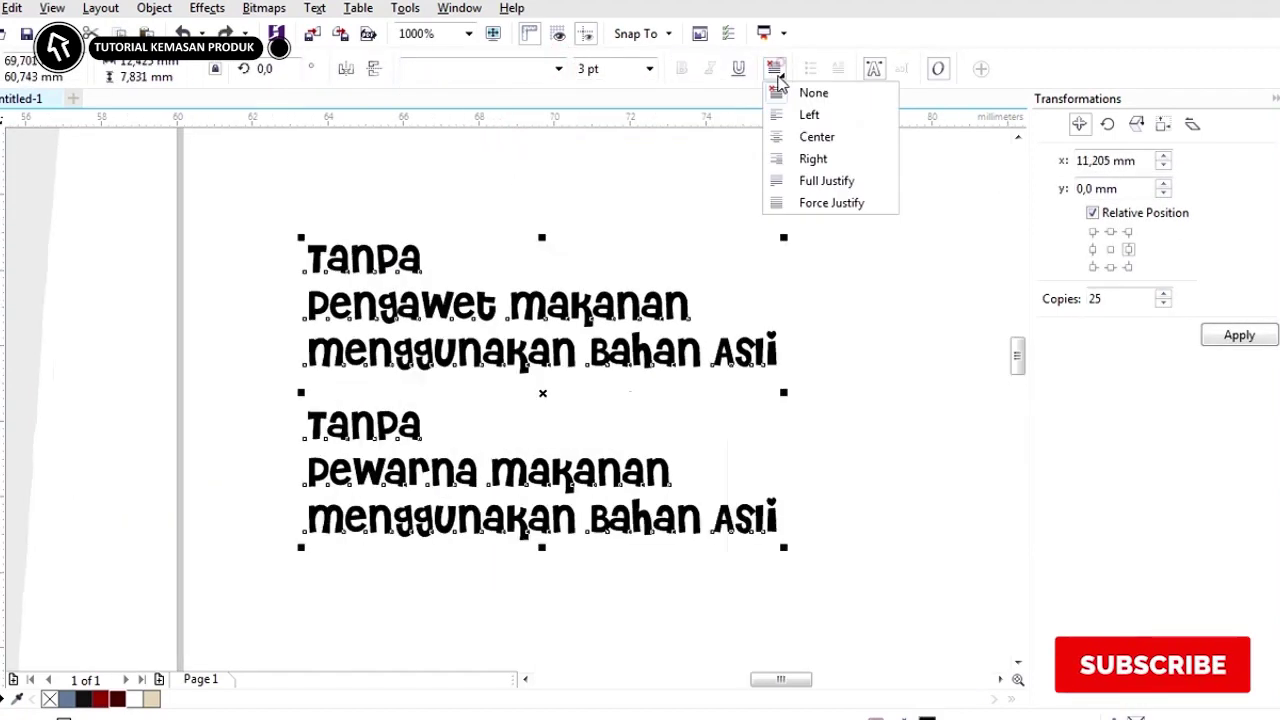
left_click(800, 134)
scroll(737, 263, "down", 1)
type("35")
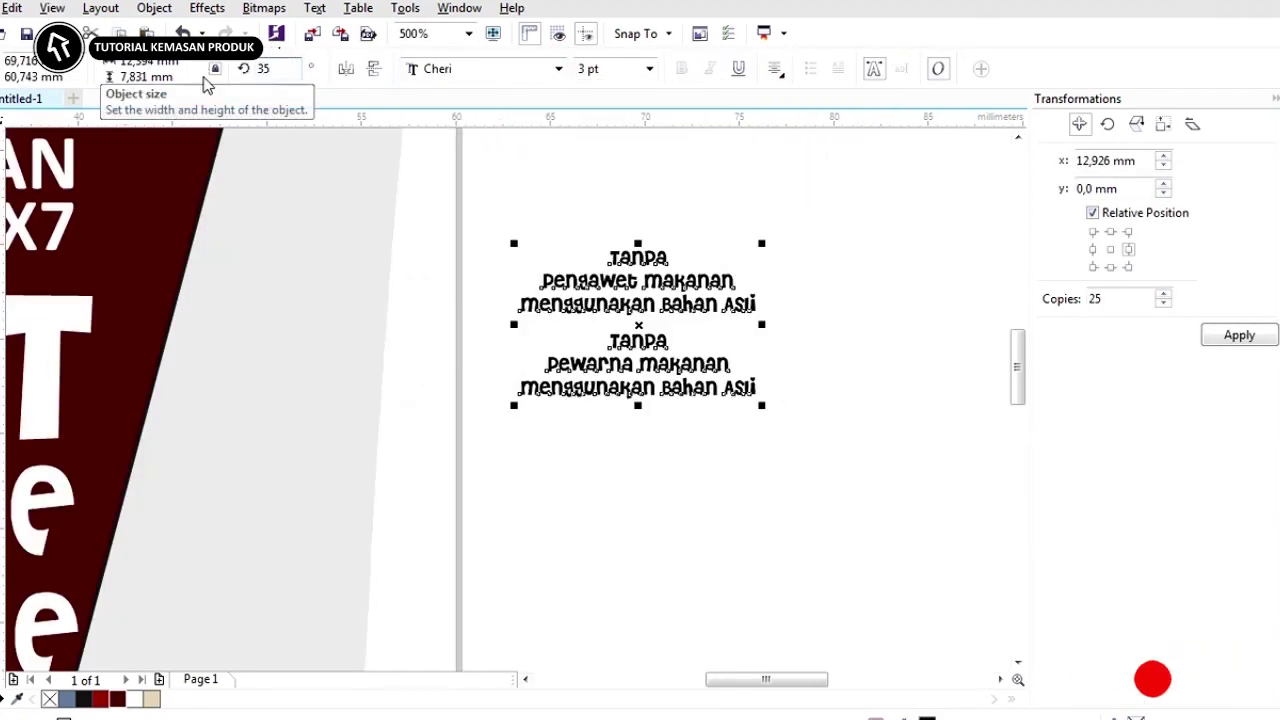
key("Return")
left_click_drag(558, 397, 245, 578)
scroll(560, 363, "down", 2)
scroll(560, 354, "up", 2)
Colour the Tanpa Pewarna and Tanpa Pengawet lines dark red.
left_click(560, 354)
scroll(515, 352, "down", 2)
scroll(385, 336, "up", 3)
double_click(360, 329)
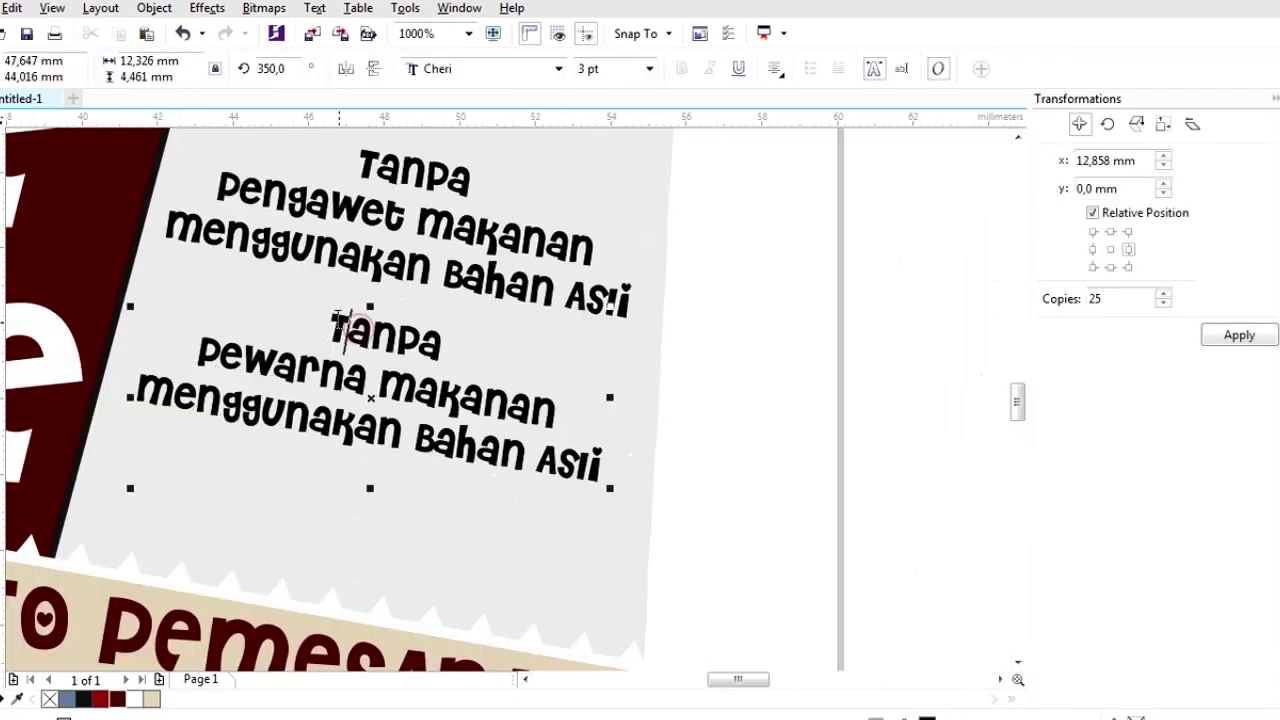
left_click(100, 698)
left_click_drag(356, 160, 588, 255)
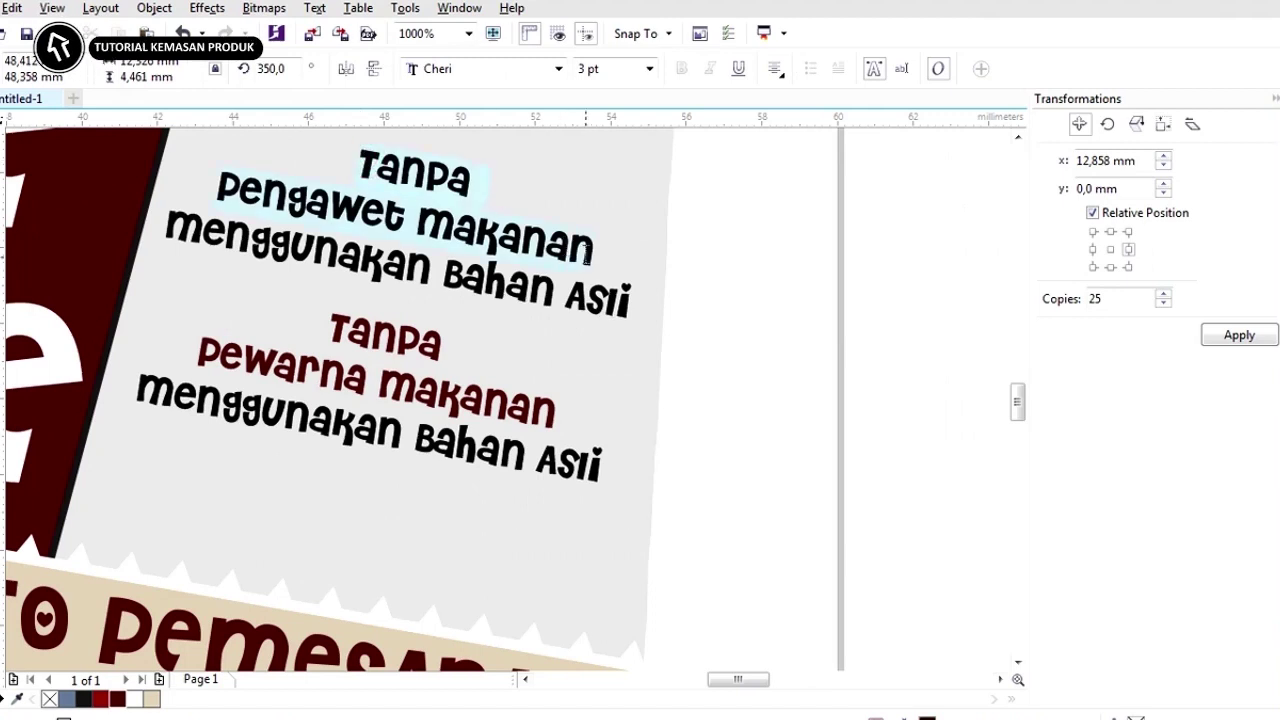
left_click(117, 698)
Set both Menggunakan Bahan Asli lines in bold Calibri.
left_click(166, 228)
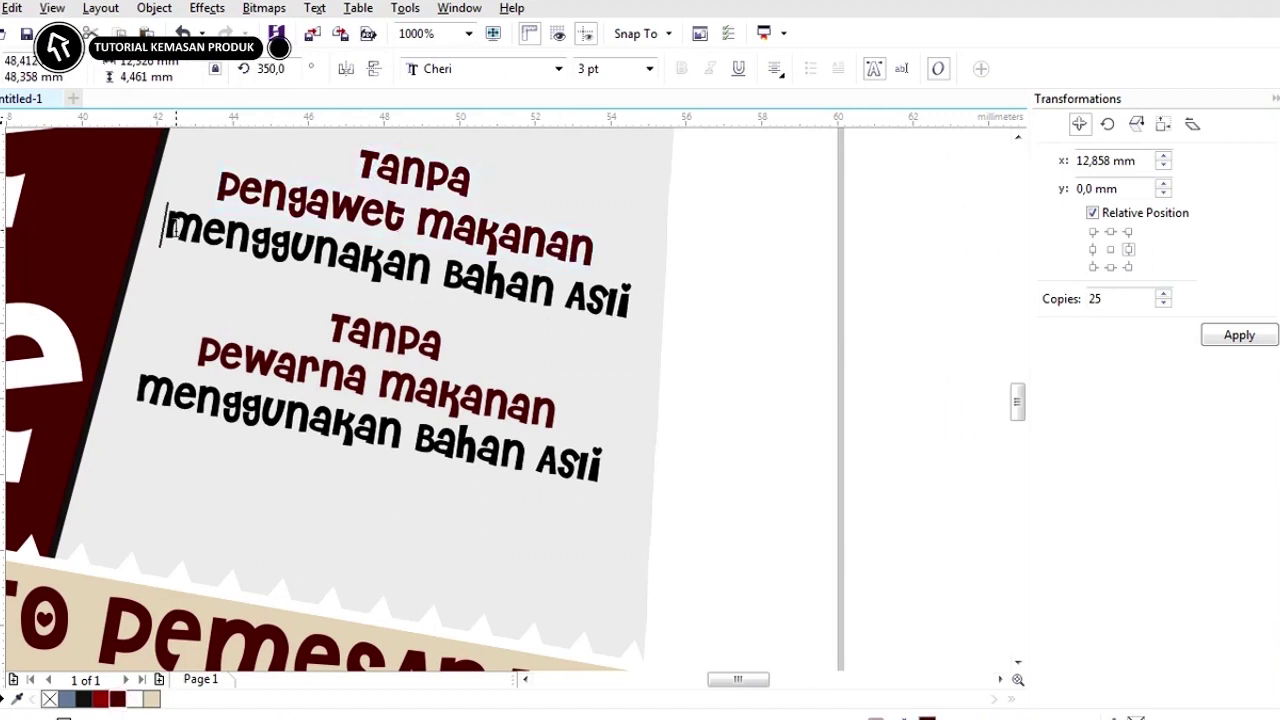
left_click(558, 68)
left_click(513, 150)
left_click(558, 68)
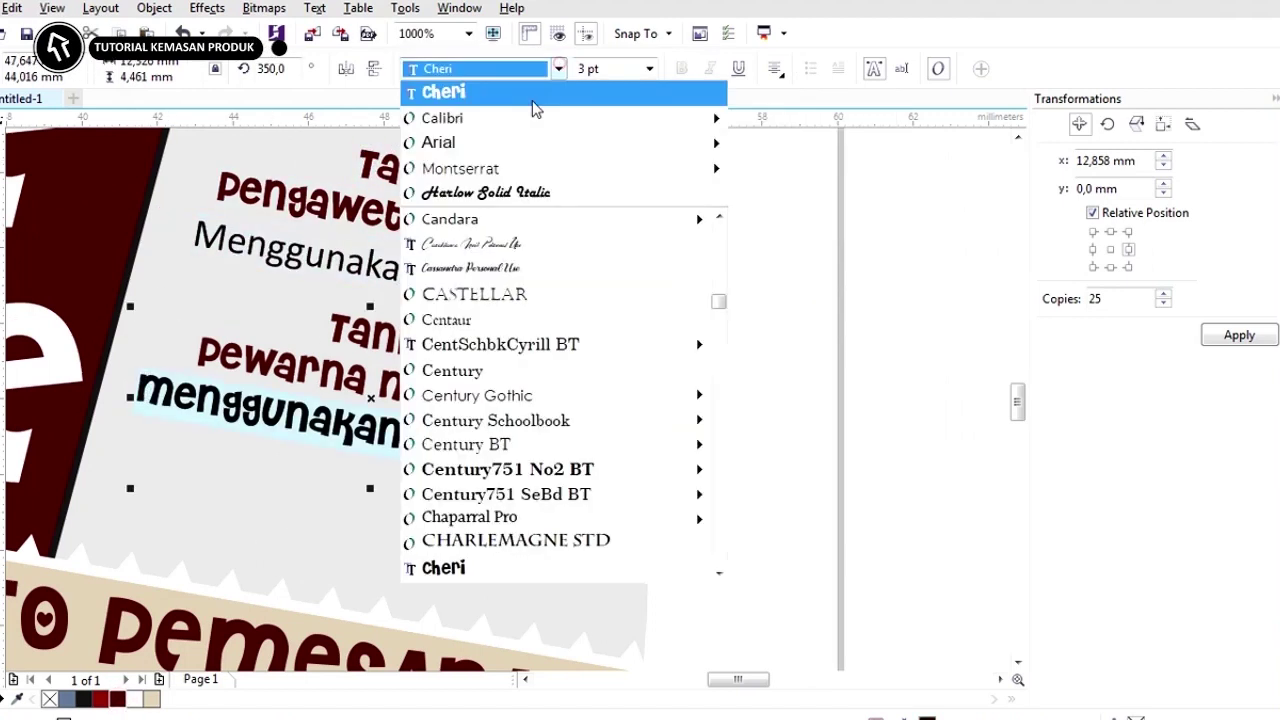
left_click(516, 112)
left_click(681, 68)
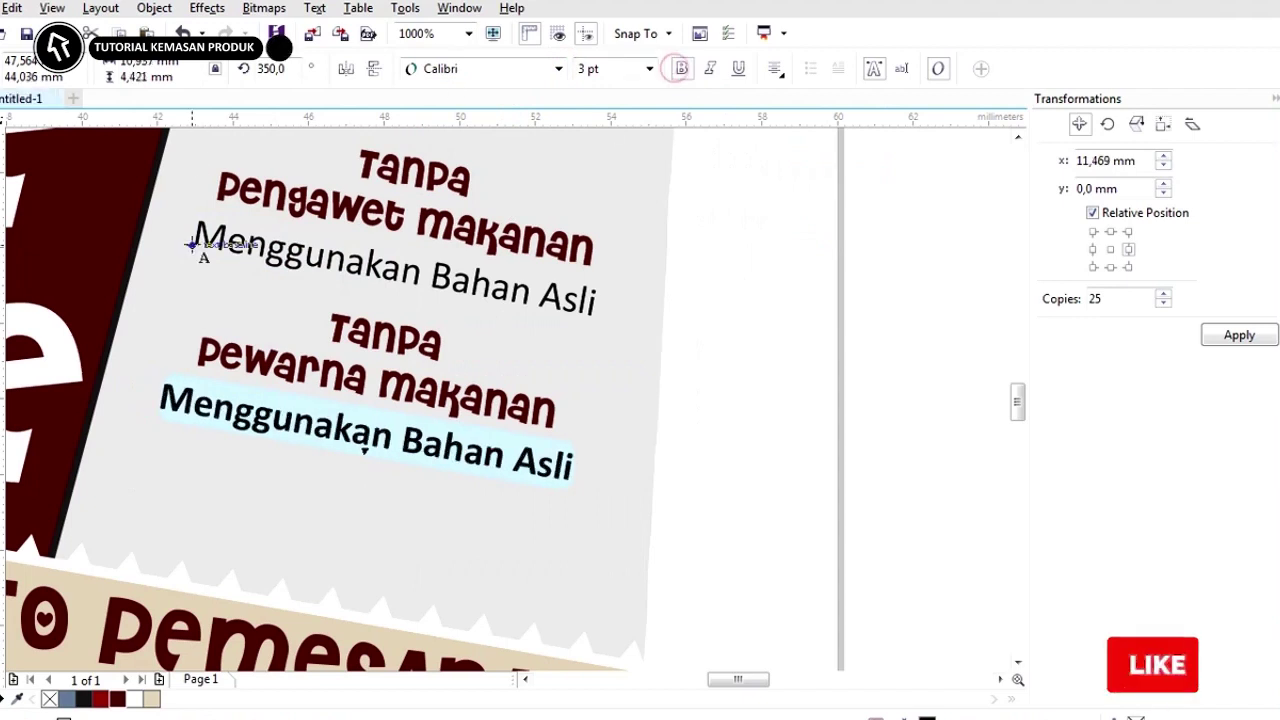
left_click(681, 68)
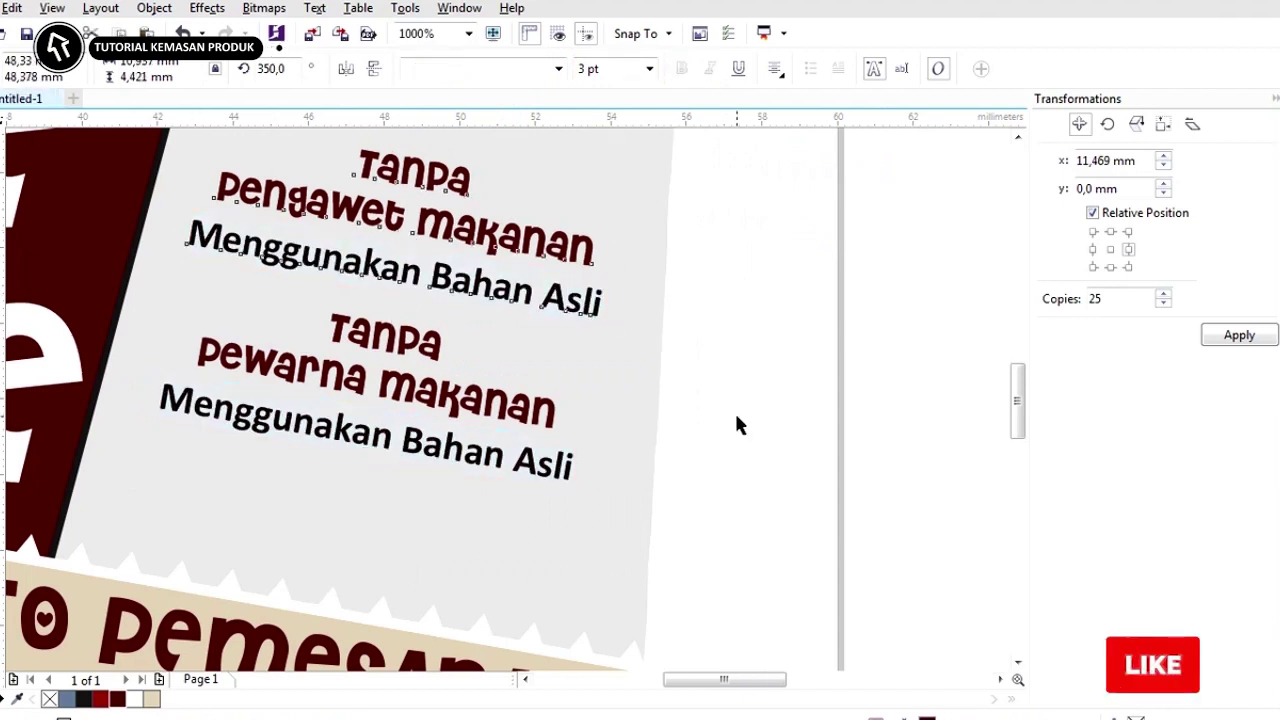
scroll(737, 425, "down", 3)
scroll(611, 258, "up", 1)
left_click(567, 187)
scroll(513, 261, "down", 1)
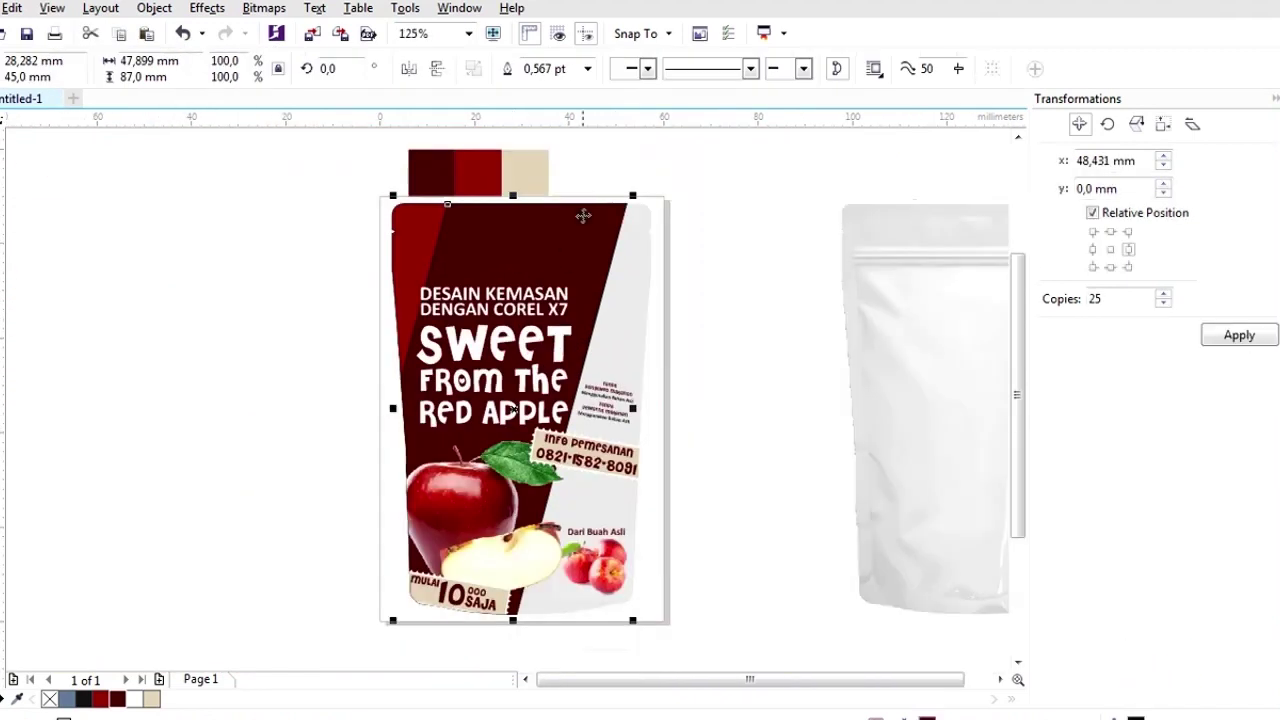
Give the maroon panel a vertical red-to-maroon linear gradient, reversed.
key("g")
left_click_drag(515, 410, 517, 207)
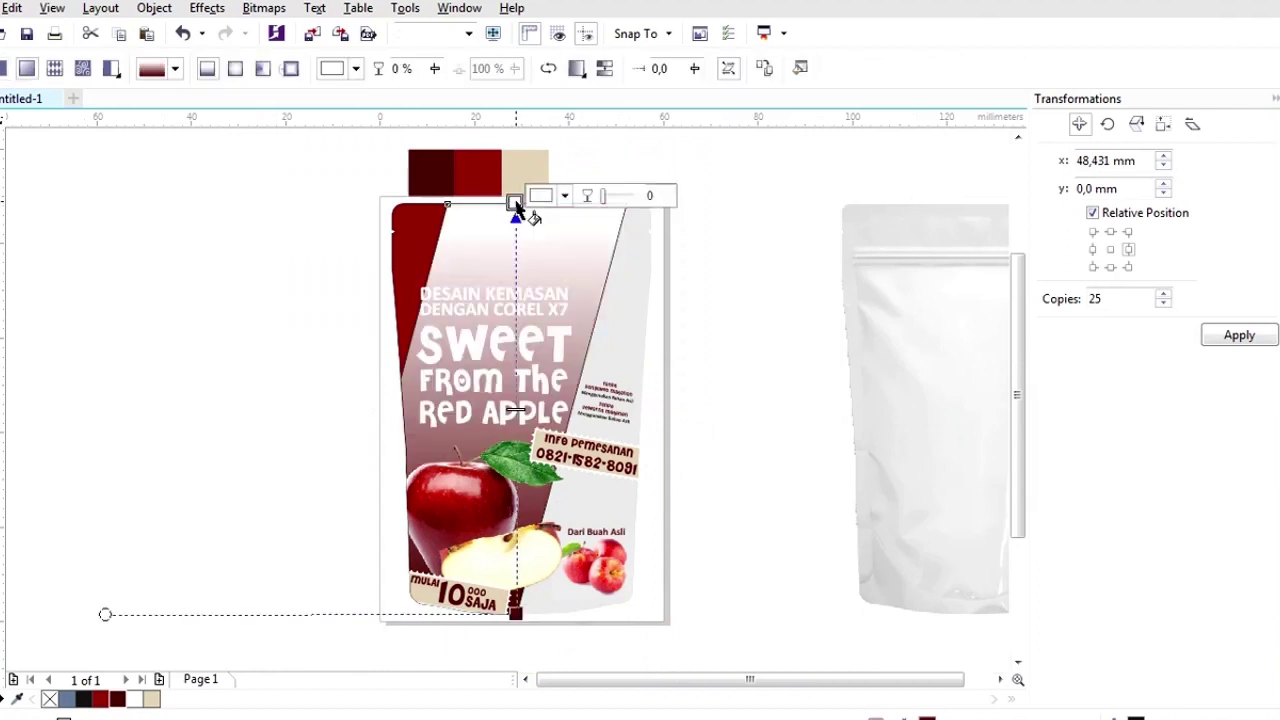
left_click(106, 700)
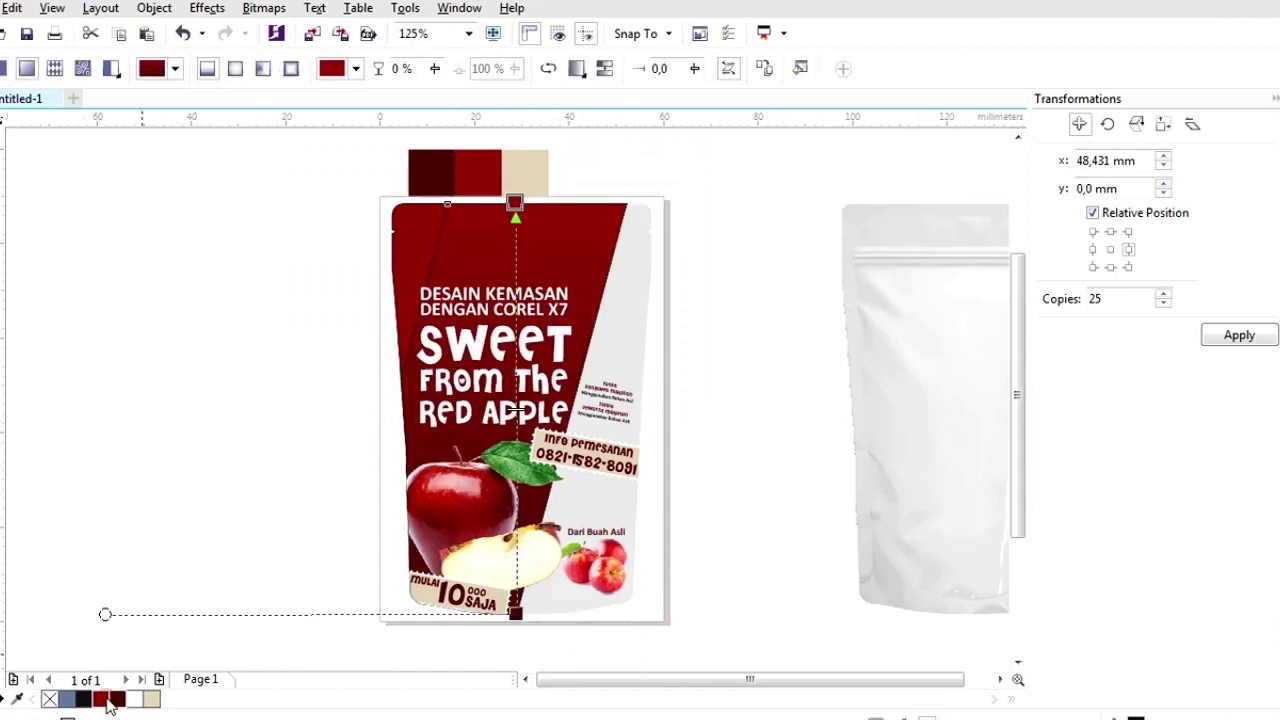
left_click(547, 67)
Fill the narrow left strip with a vertical gradient, red on top and dark maroon below.
left_click(423, 230)
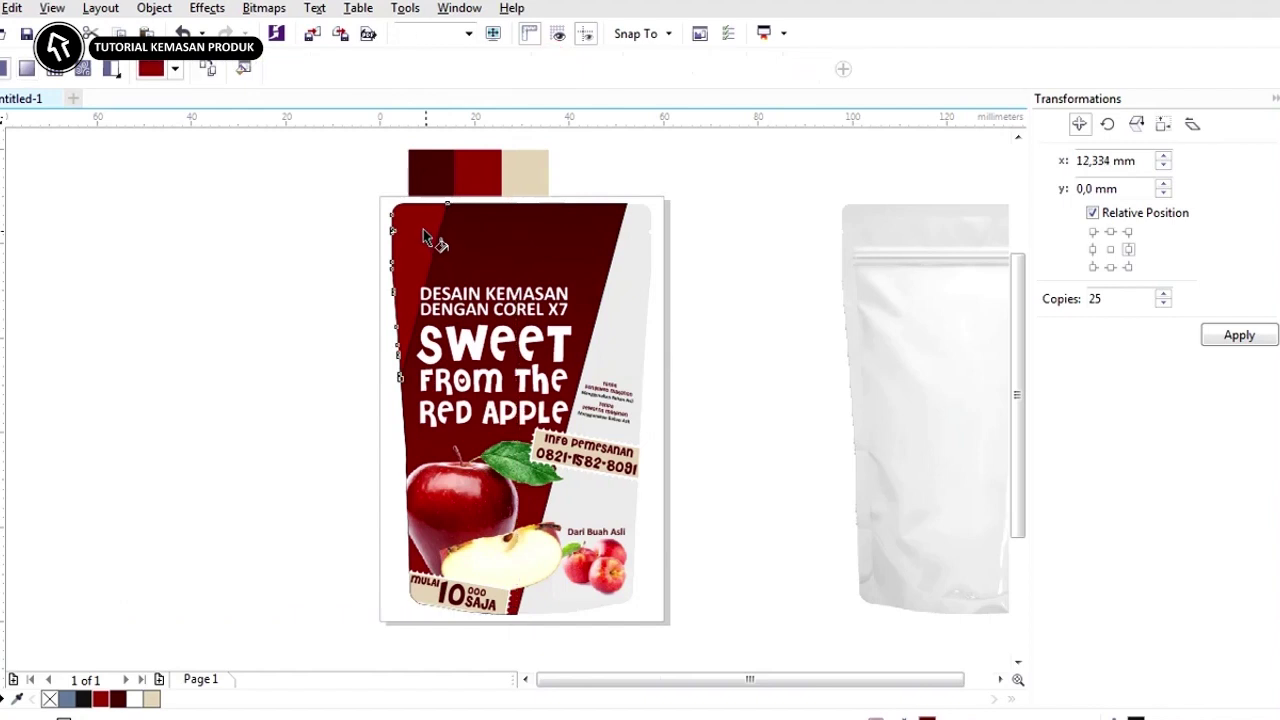
scroll(413, 208, "up", 1)
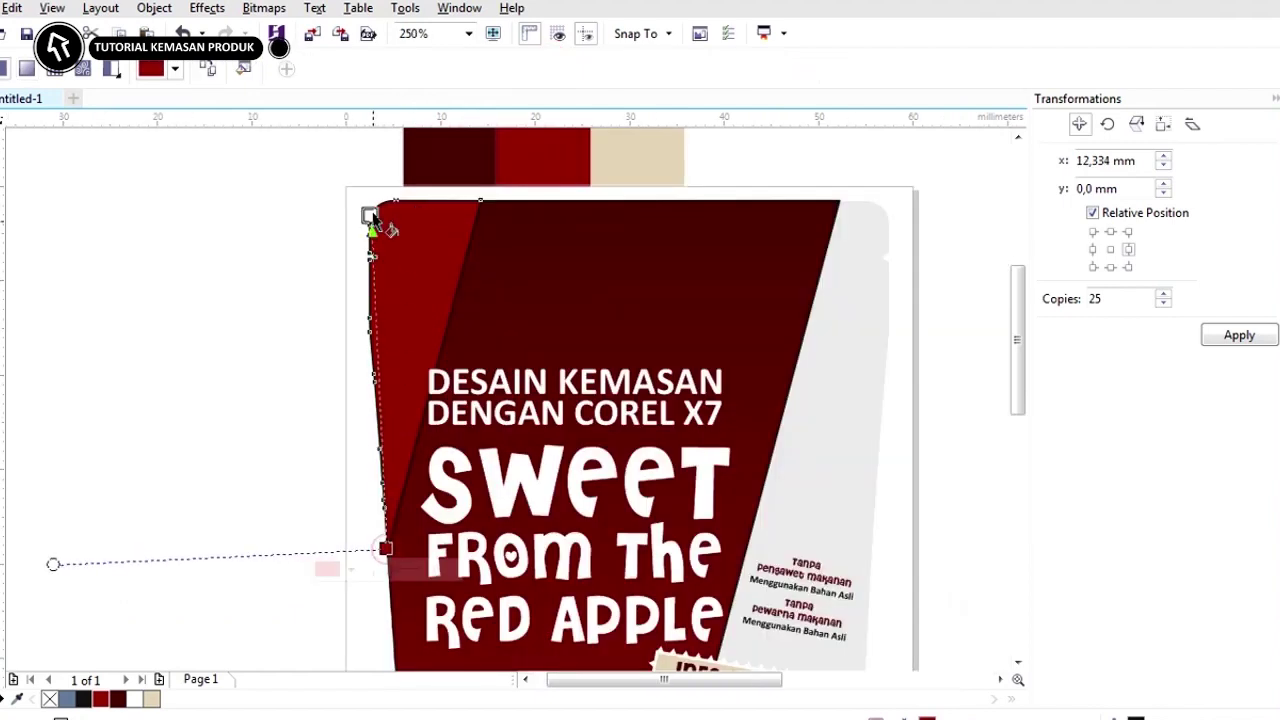
left_click_drag(375, 208, 375, 207)
left_click(119, 699)
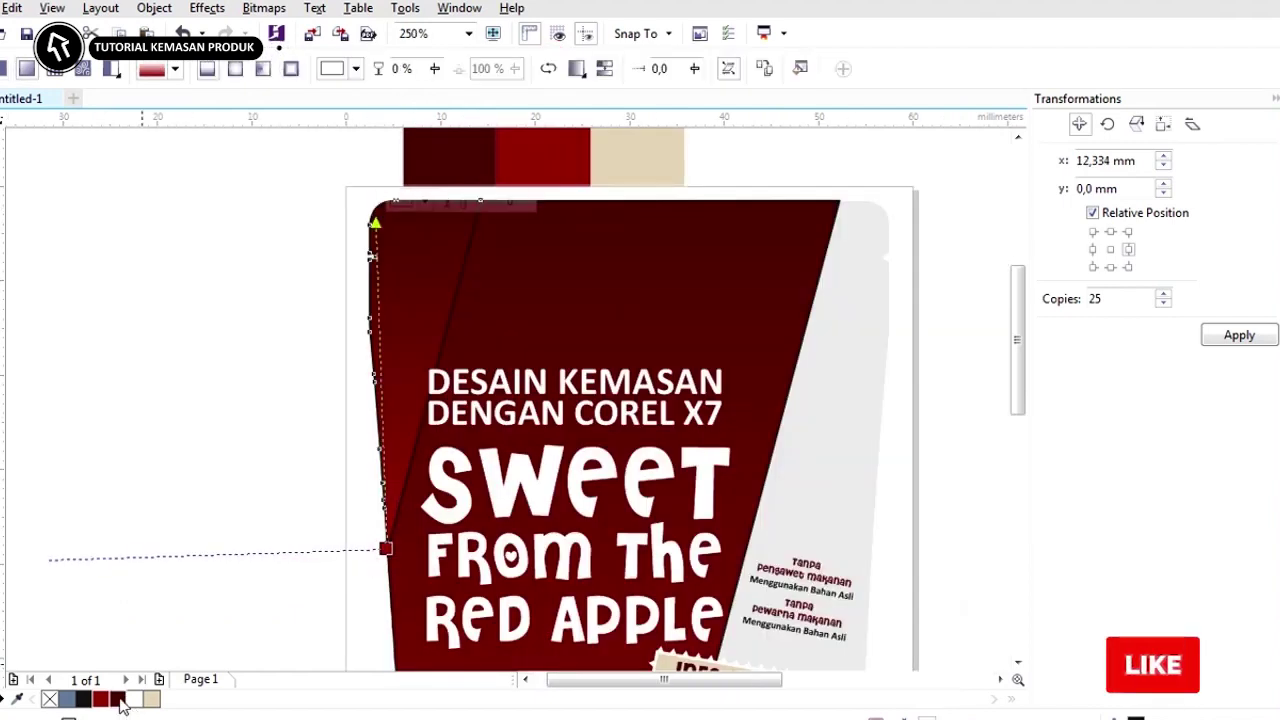
left_click(547, 75)
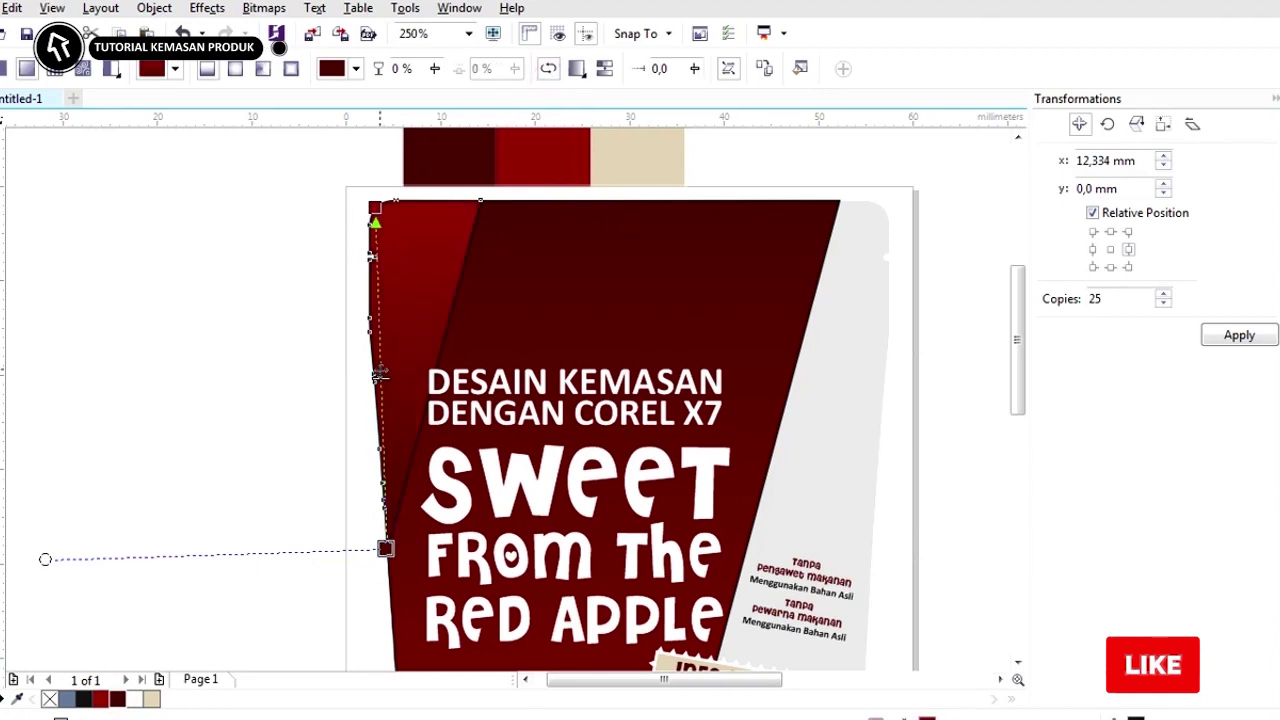
left_click(1, 112)
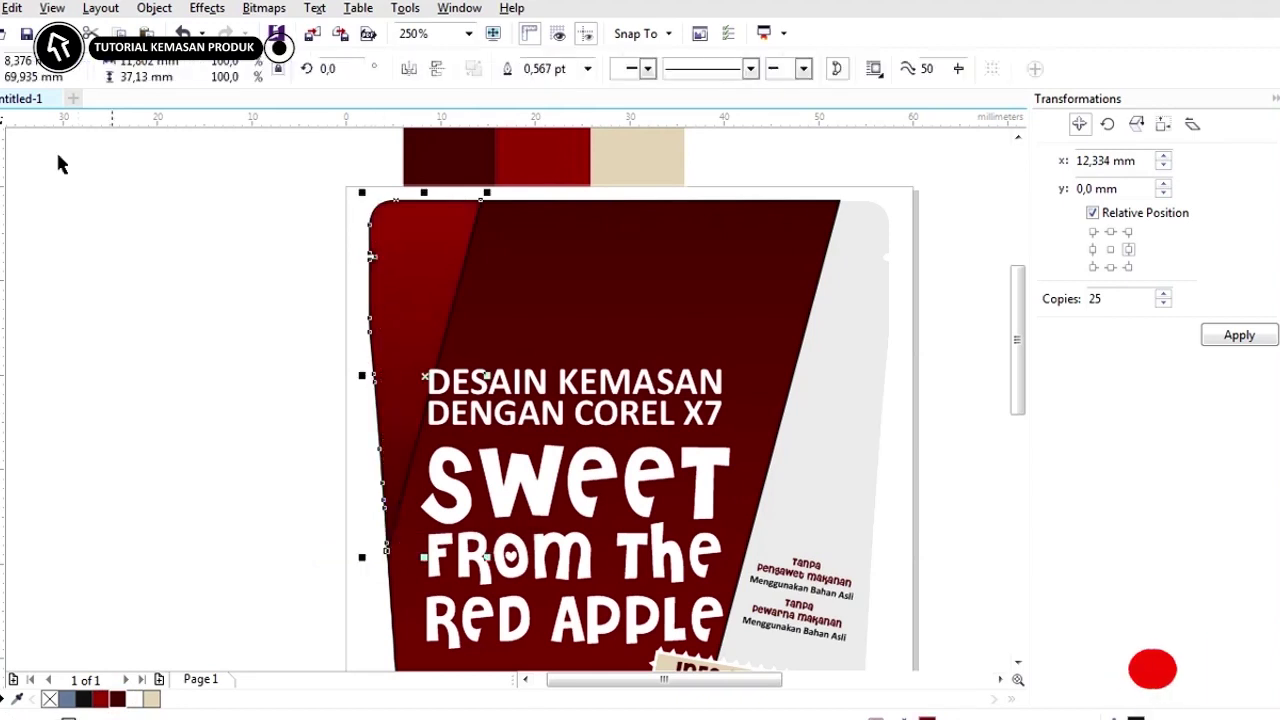
left_click(204, 237)
scroll(272, 266, "down", 1)
scroll(332, 287, "up", 1)
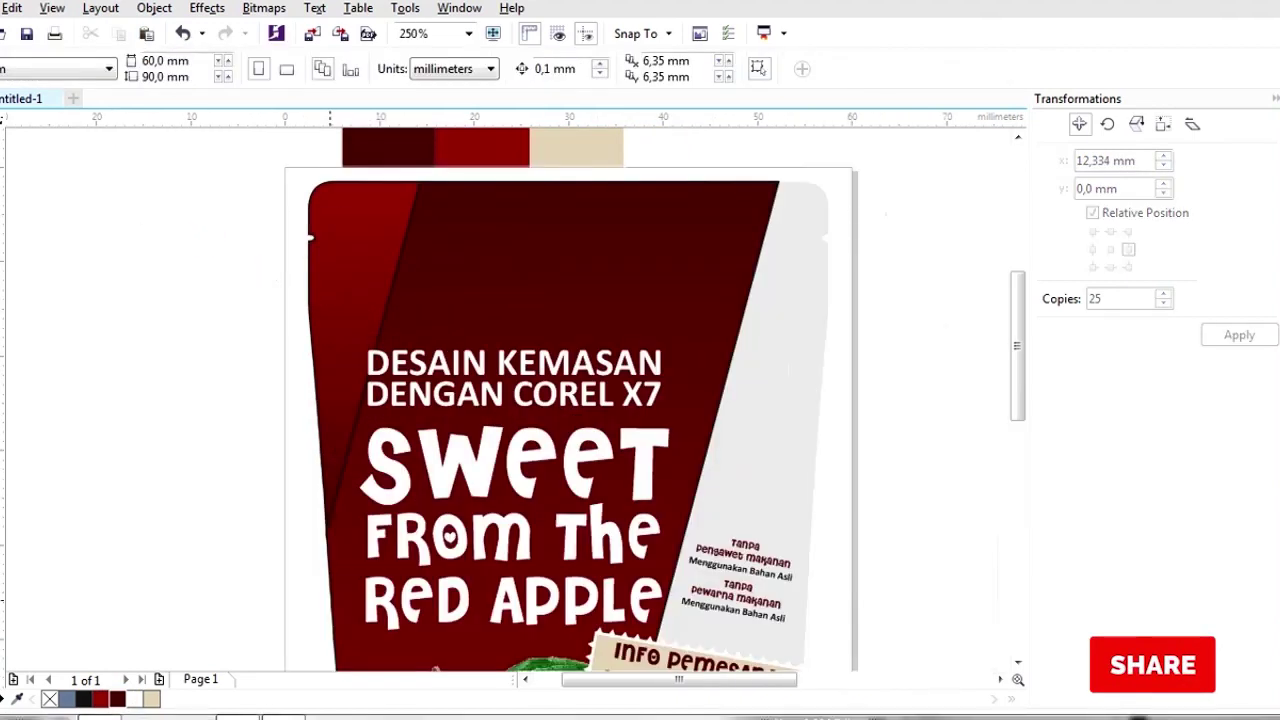
left_click(282, 717)
Paste the tear note 'Sobek Kemasan Disini' from Notepad into the design at 3 pt.
left_click(163, 495)
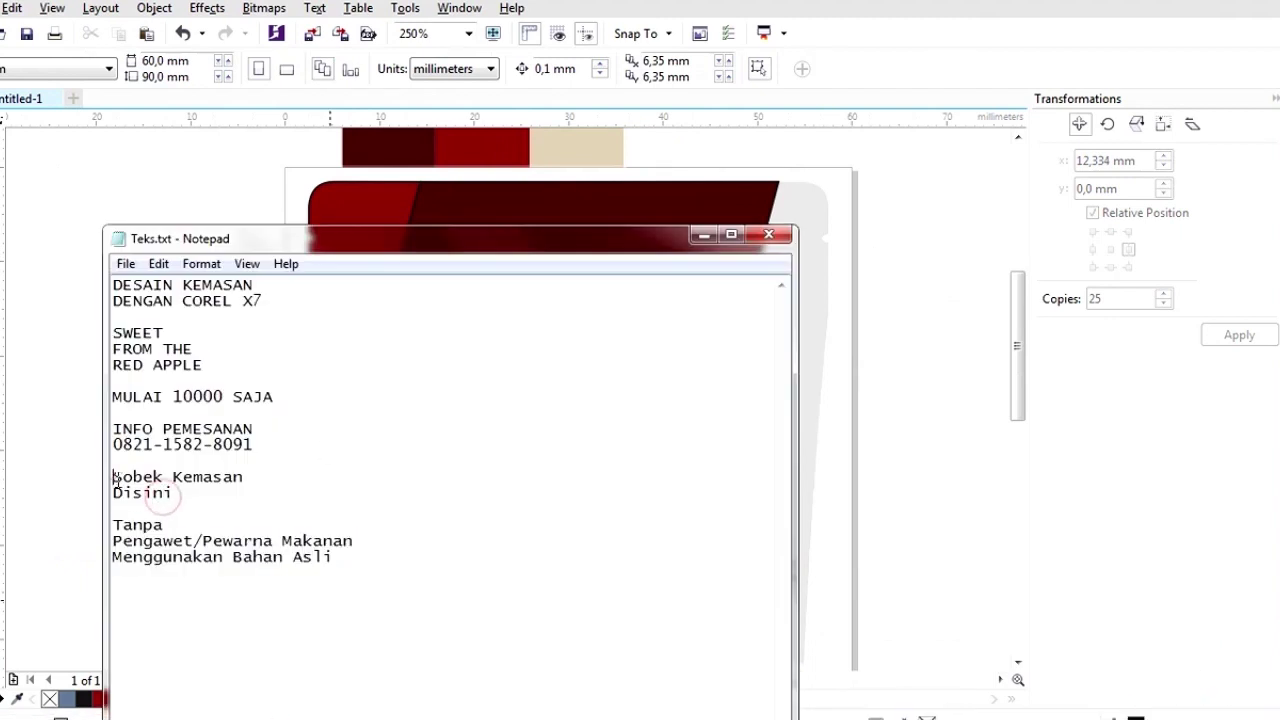
left_click(703, 236)
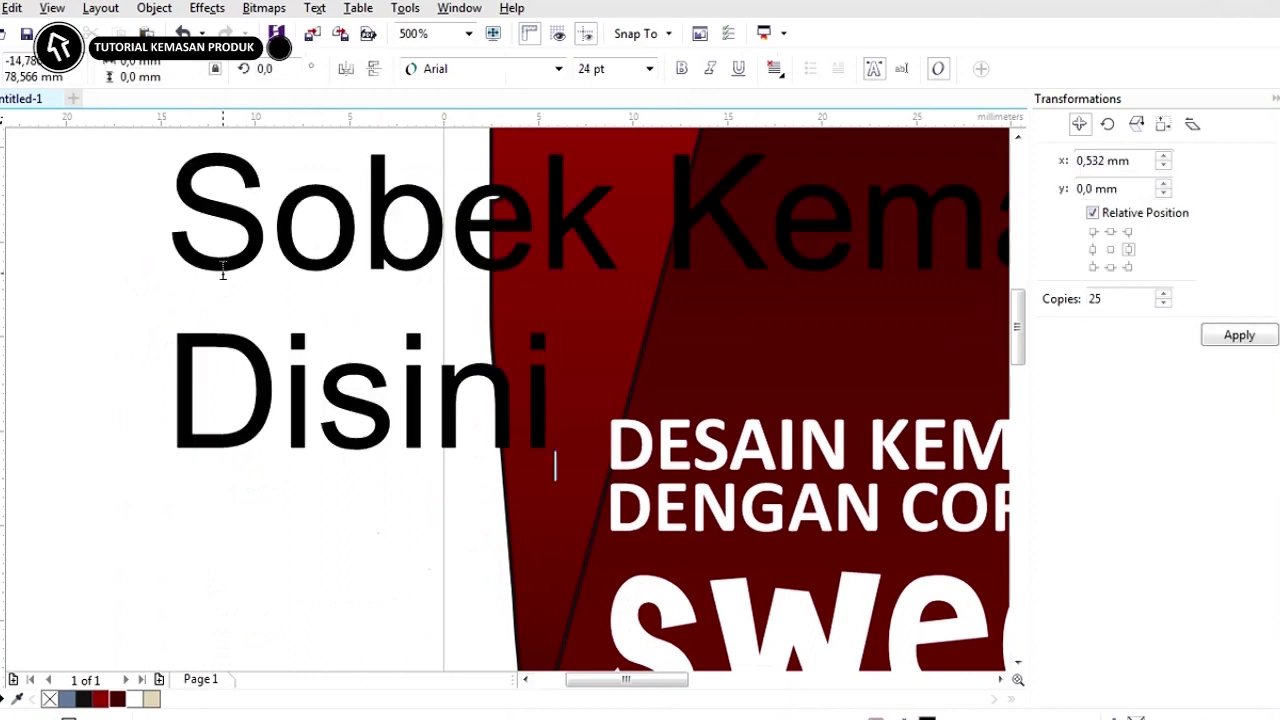
key("ctrl+a")
left_click(649, 68)
left_click(608, 108)
Make the word Disini bold and set the whole tear note in Calibri.
scroll(200, 286, "up", 2)
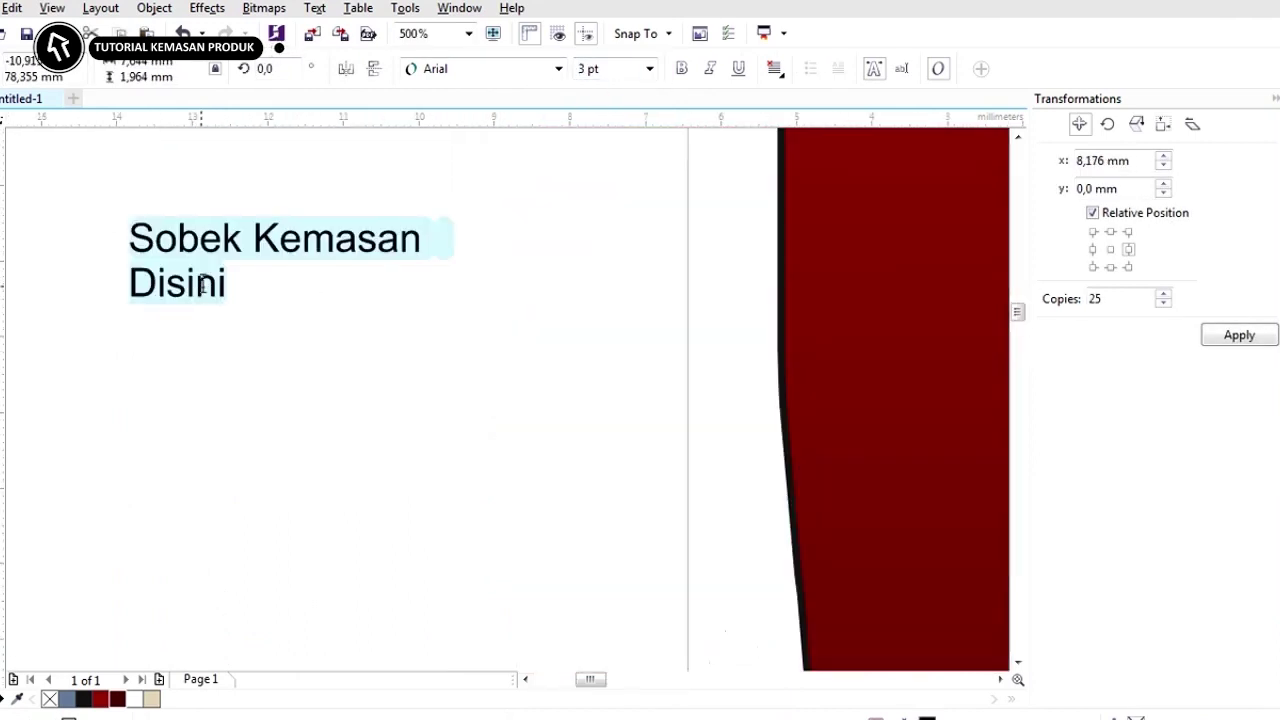
left_click_drag(251, 288, 58, 288)
left_click(681, 68)
scroll(321, 328, "down", 1)
key("ctrl+a")
left_click(531, 68)
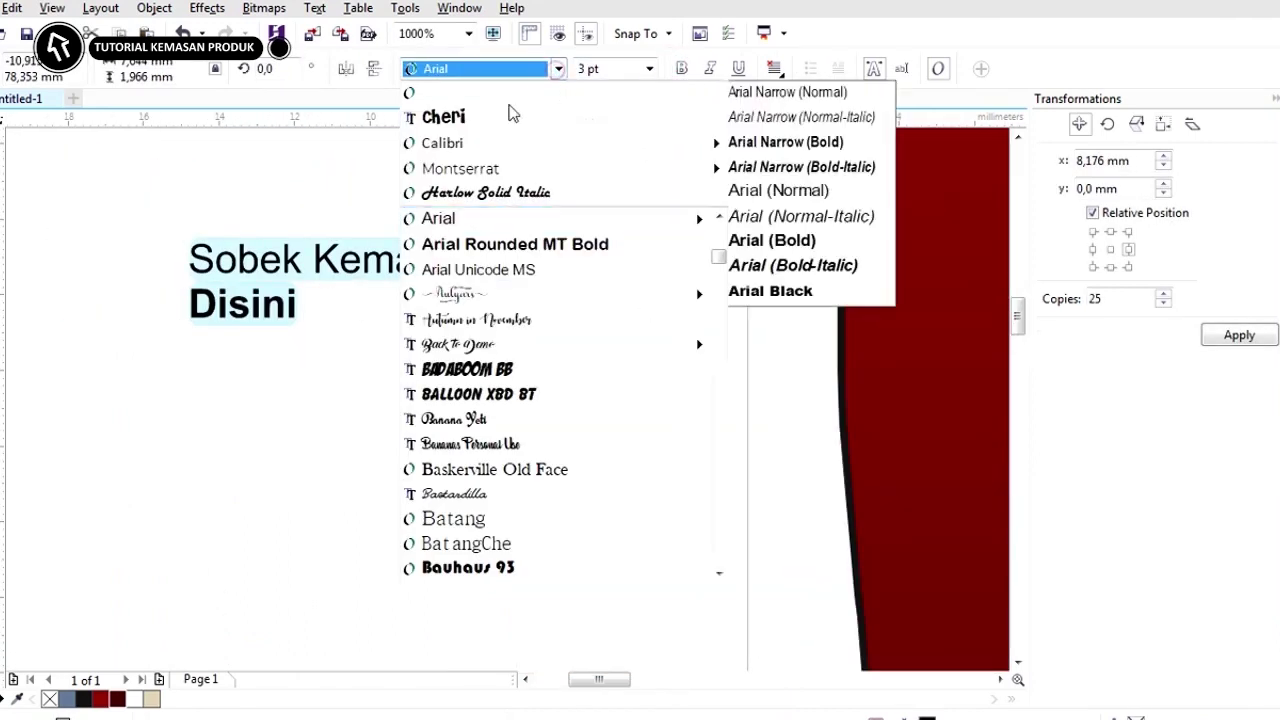
left_click(482, 141)
Convert the tear note to UPPERCASE with Change Case.
key("shift+F3")
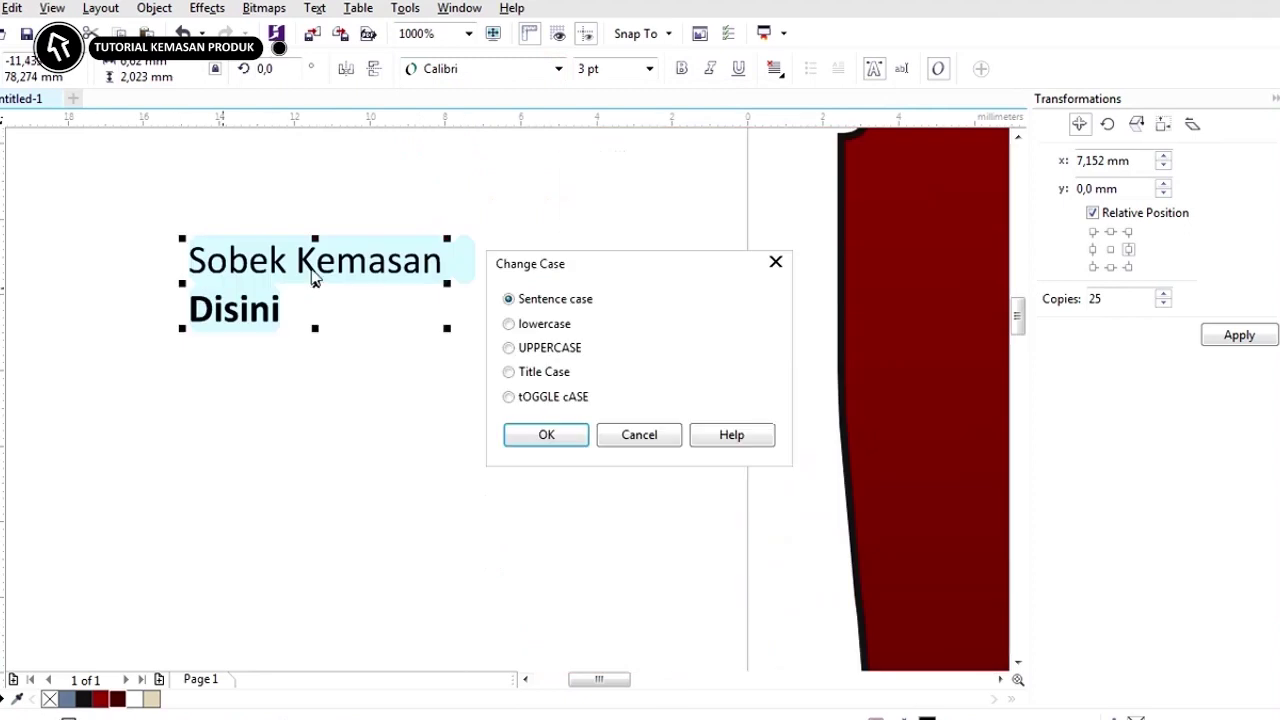
left_click(509, 347)
left_click(546, 434)
left_click(414, 361)
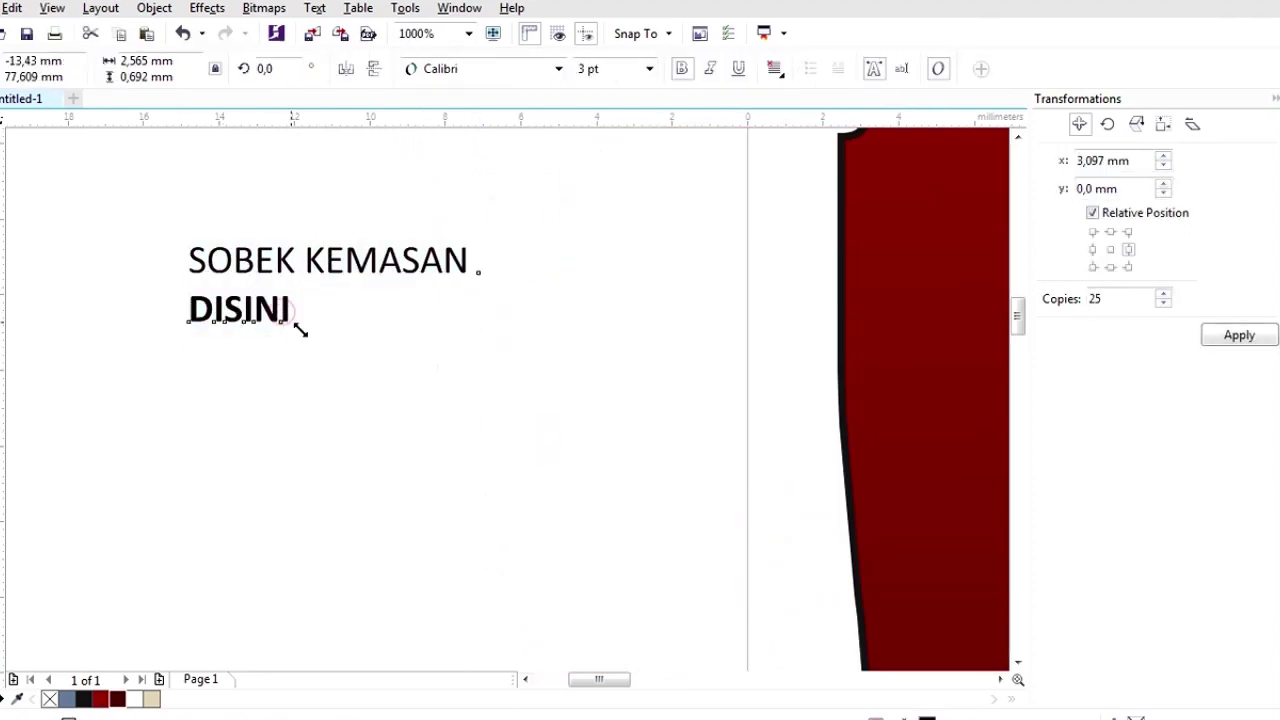
Enlarge DISINI, then select SOBEK KEMASAN and the whole label design.
left_click_drag(300, 330, 478, 380)
left_click(463, 264, "shift")
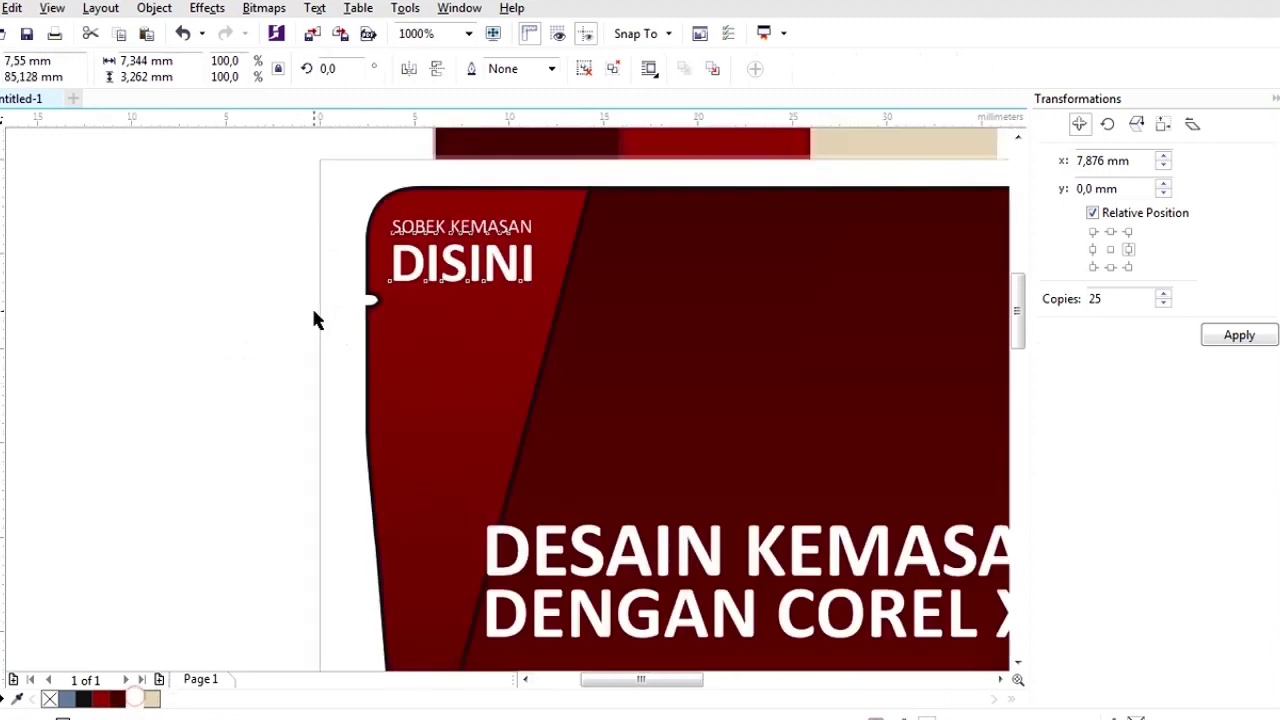
scroll(313, 319, "down", 6)
scroll(354, 304, "up", 2)
left_click_drag(308, 240, 645, 630)
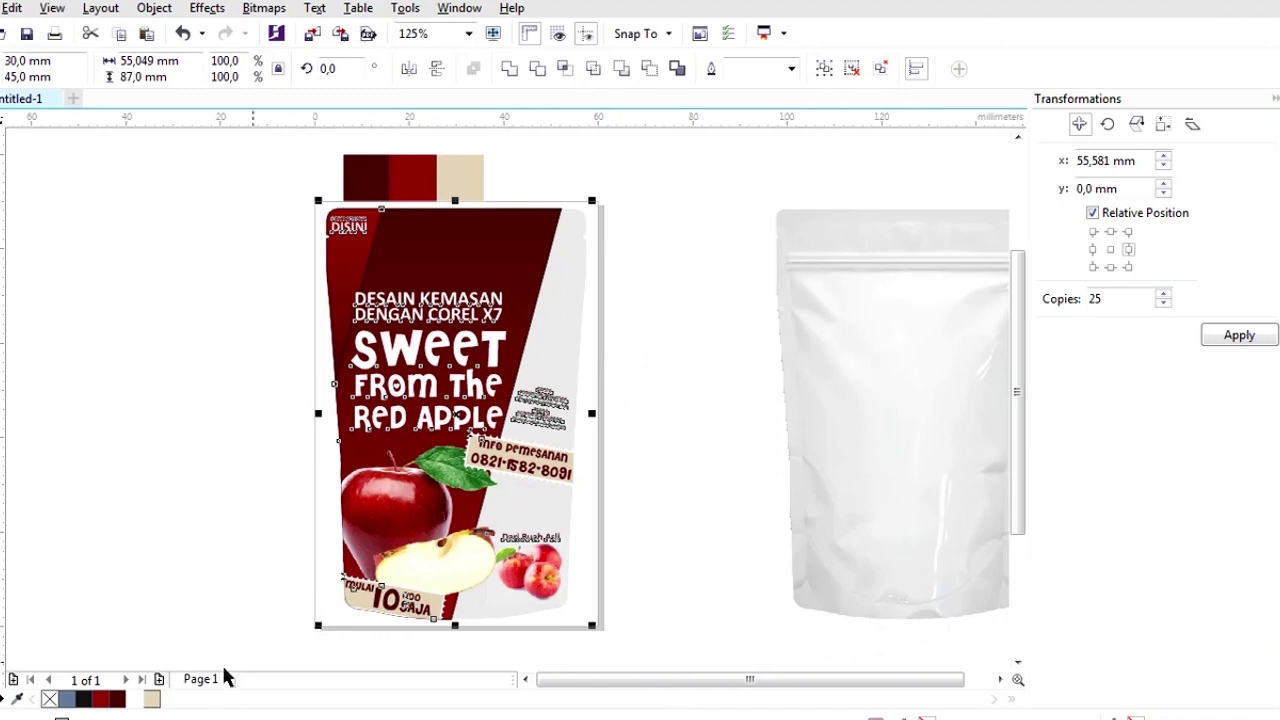
Bring the pouch mockup to the front of the page.
left_click(182, 526)
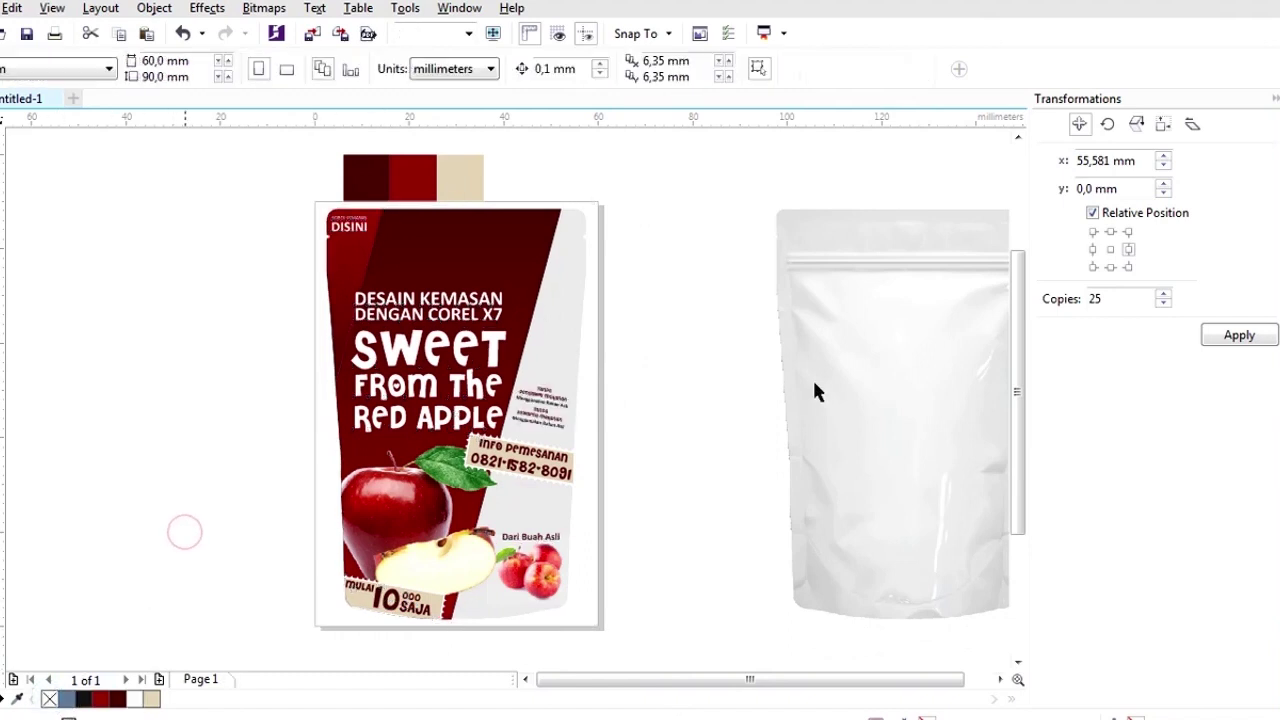
left_click(777, 340)
right_click(777, 340)
mouse_move(840, 548)
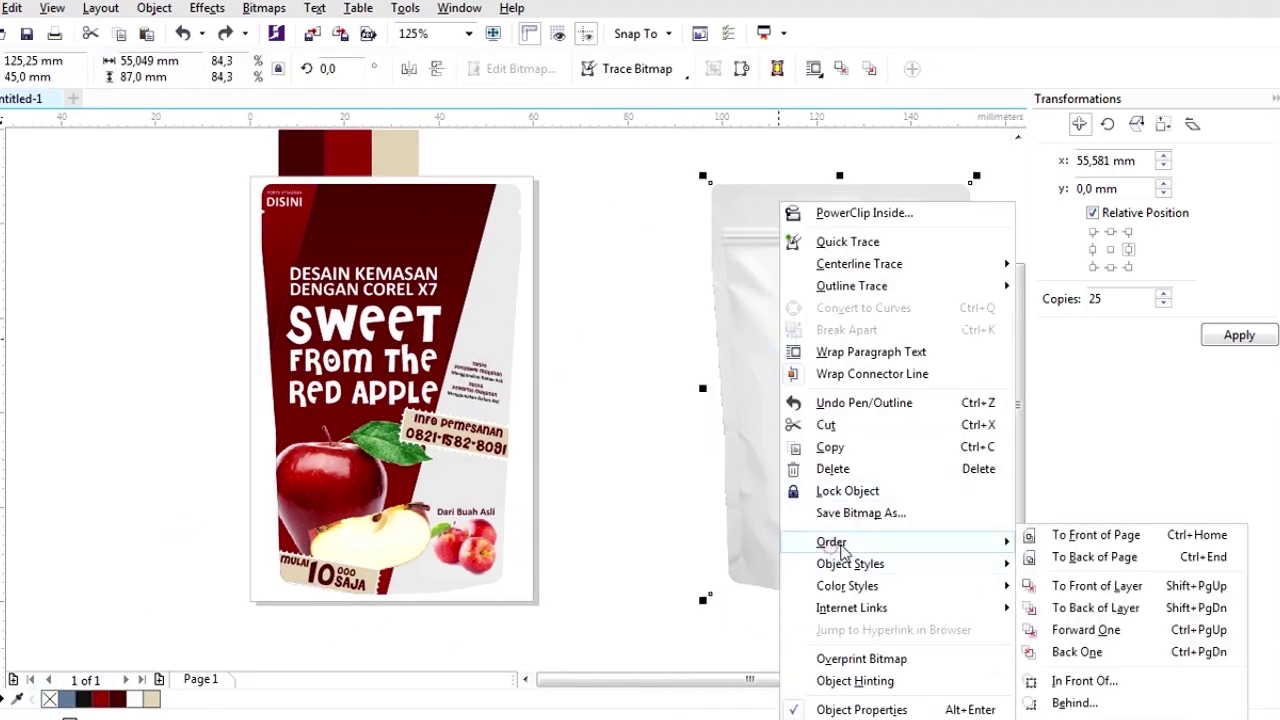
left_click(1050, 532)
Center the pouch over the label design and zoom to fit the page.
left_click(485, 283, "shift")
key("c")
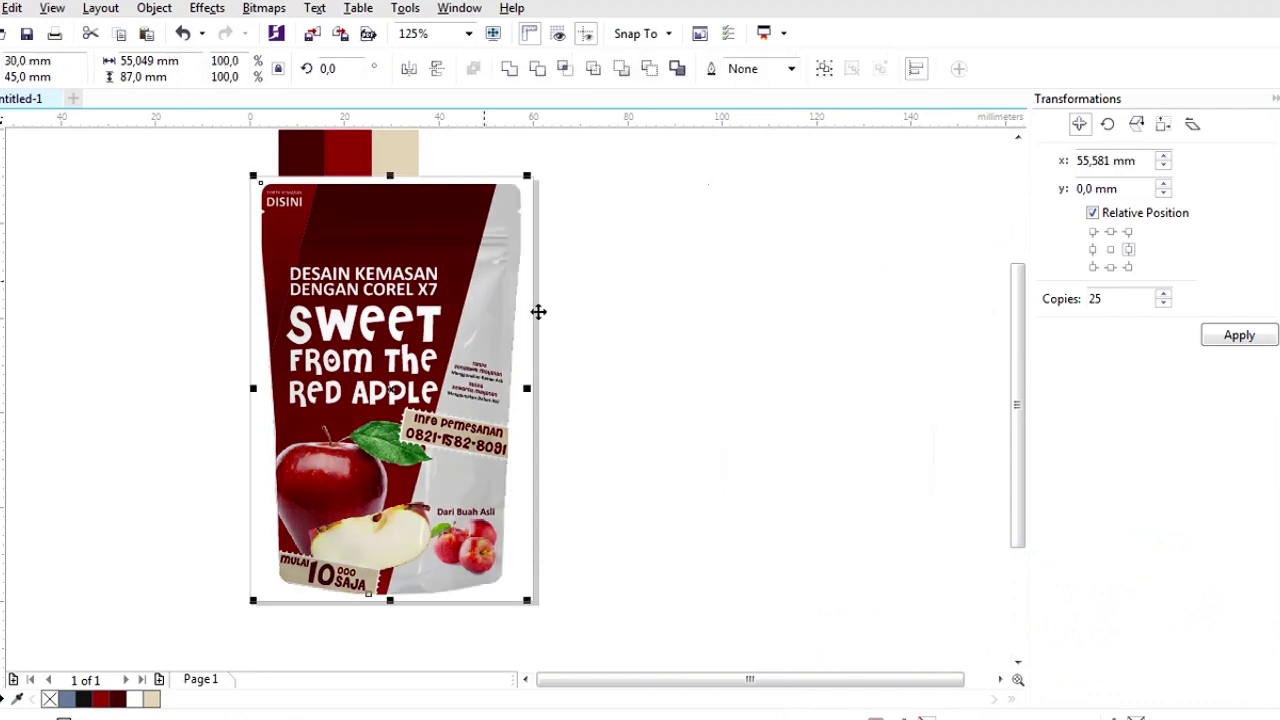
left_click(586, 342)
left_click(468, 33)
left_click(440, 63)
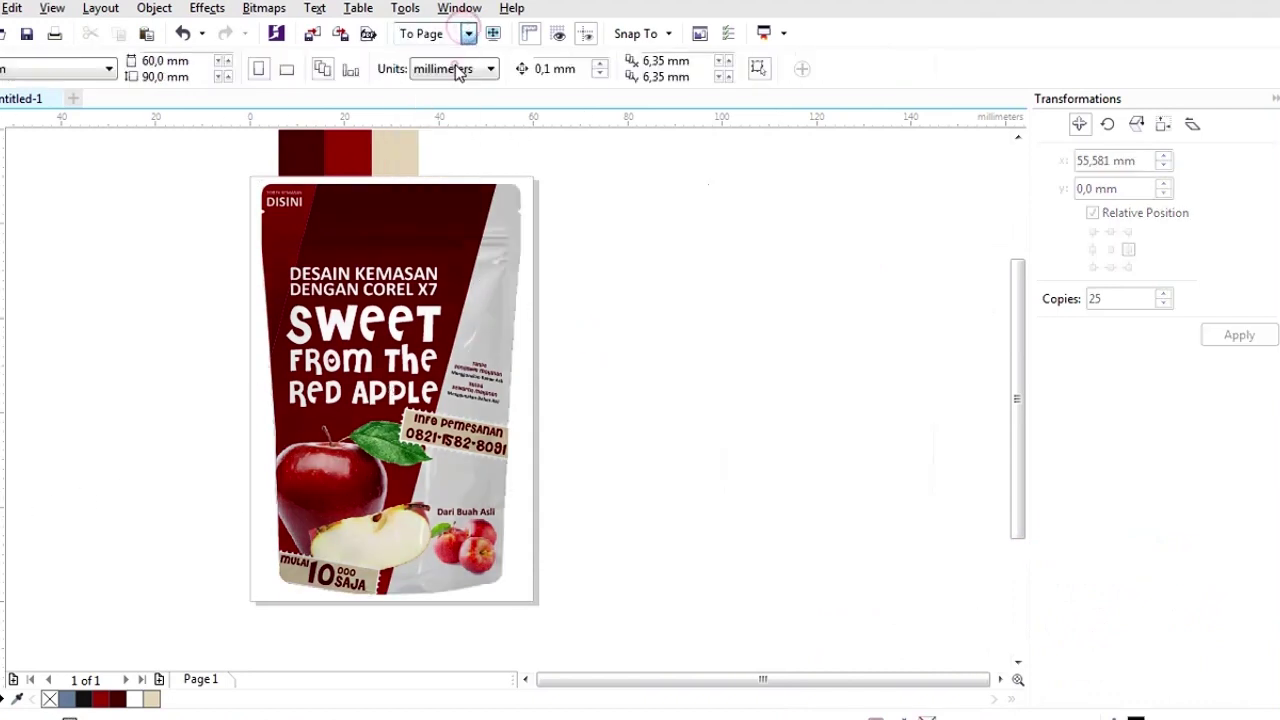